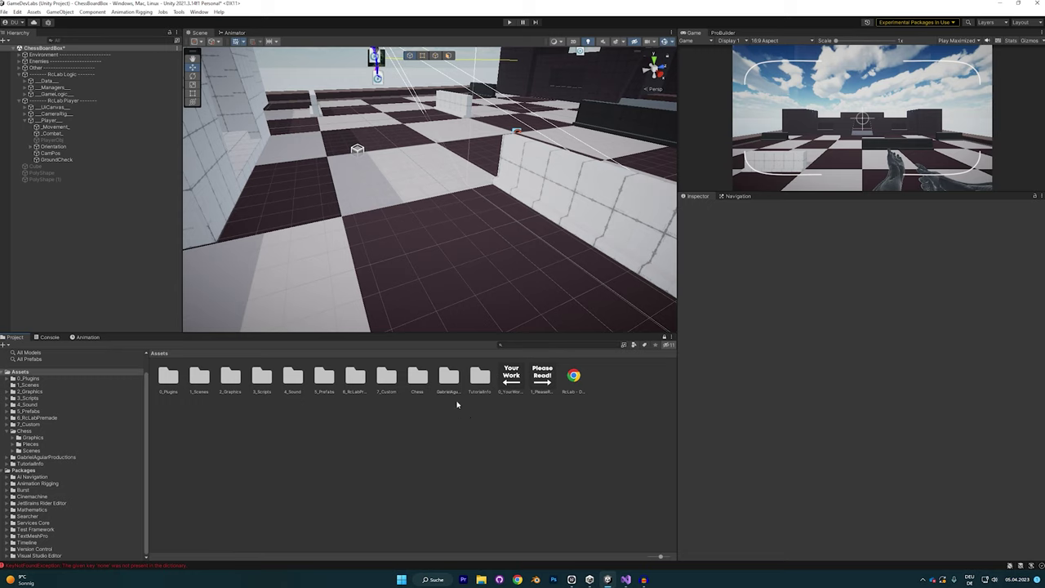
Look through the 6_RcLabPremade folder's categories and return to the Assets root folder
left_click(356, 387)
double_click(357, 380)
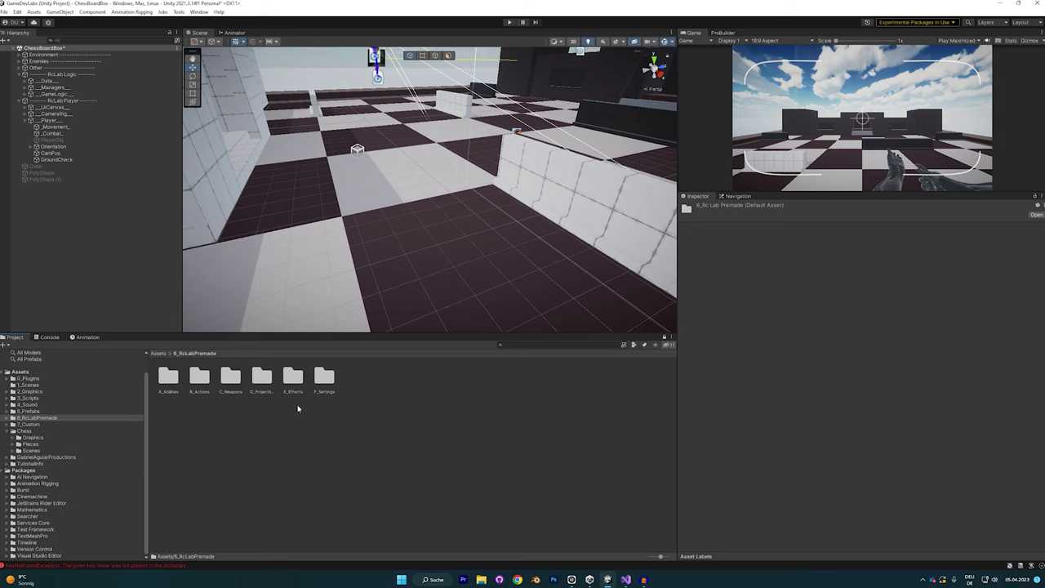
left_click(243, 390)
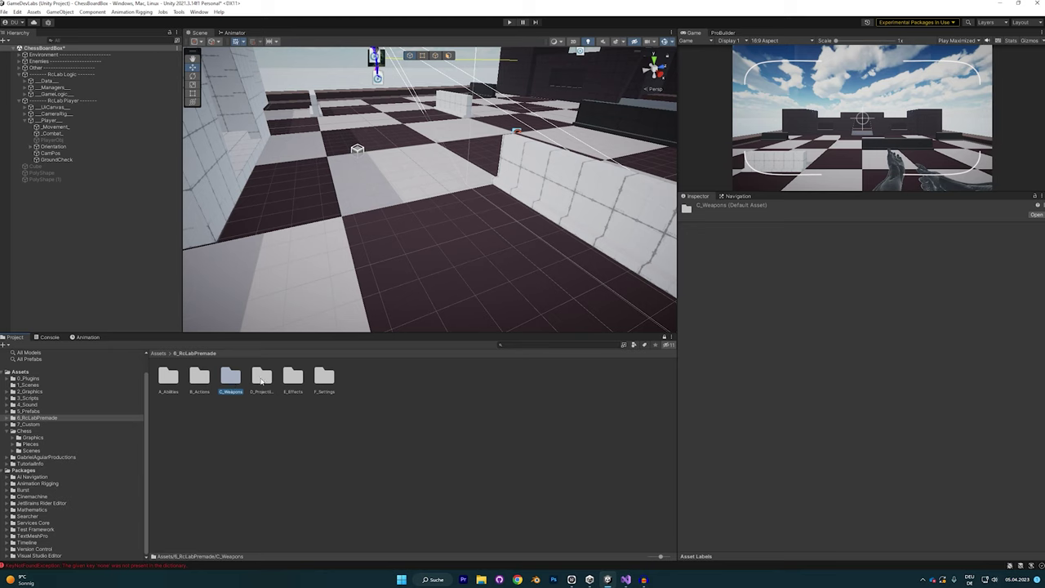
left_click(158, 353)
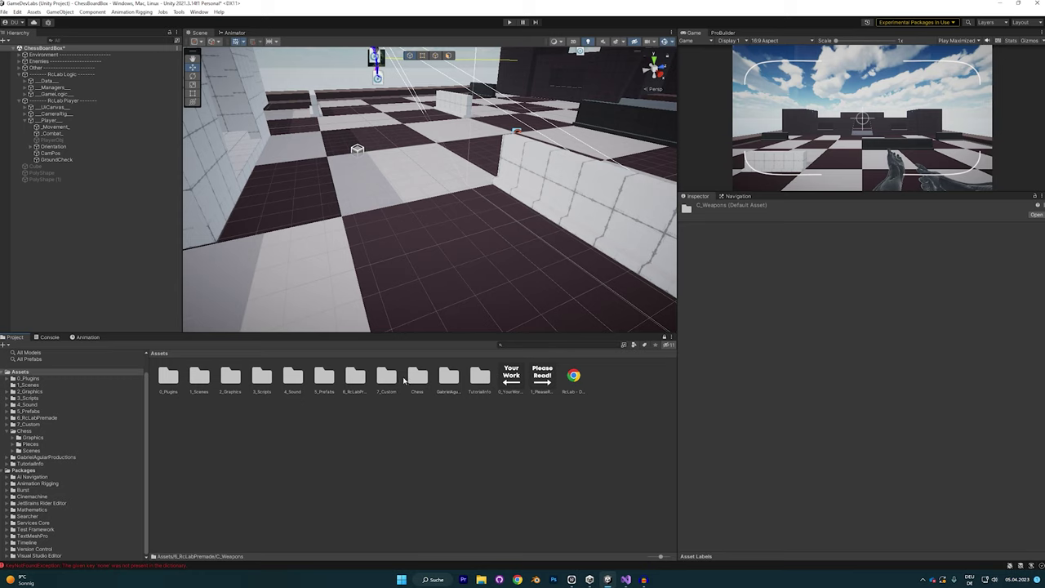
Create a folder named Tutorial inside the Chess folder and open it
double_click(417, 382)
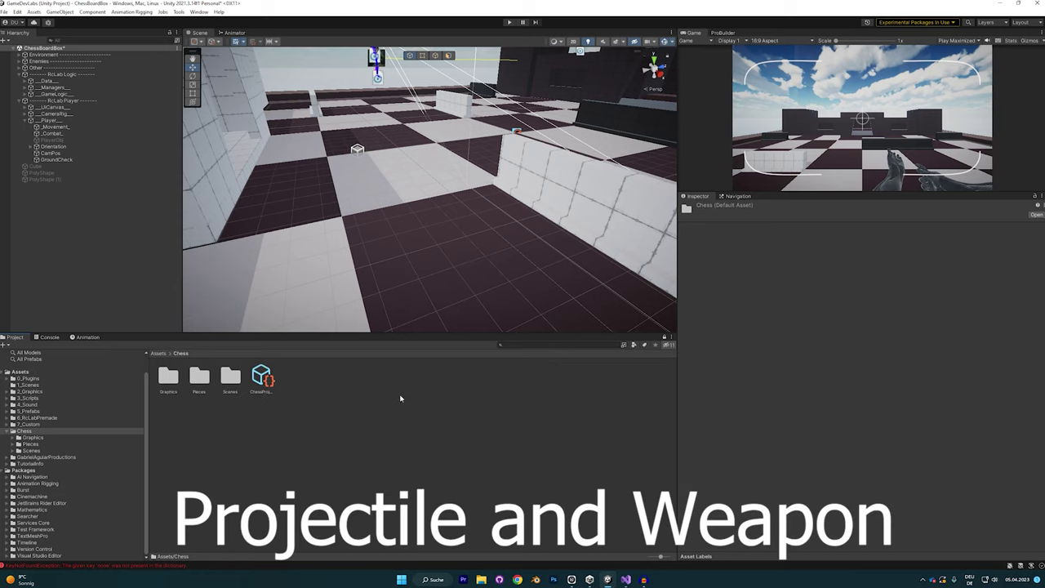
right_click(313, 416)
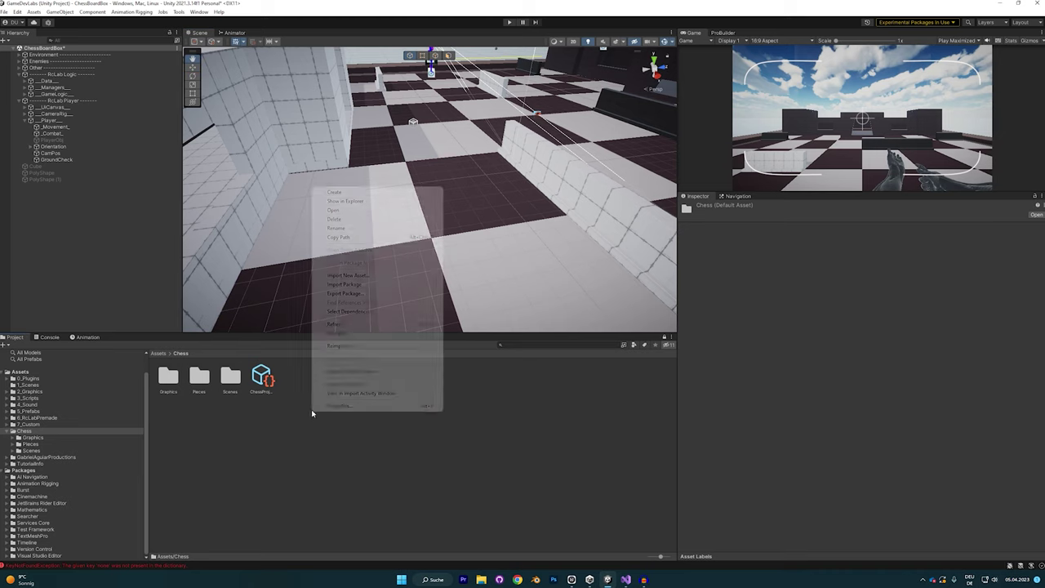
mouse_move(435, 192)
left_click(461, 139)
type("T")
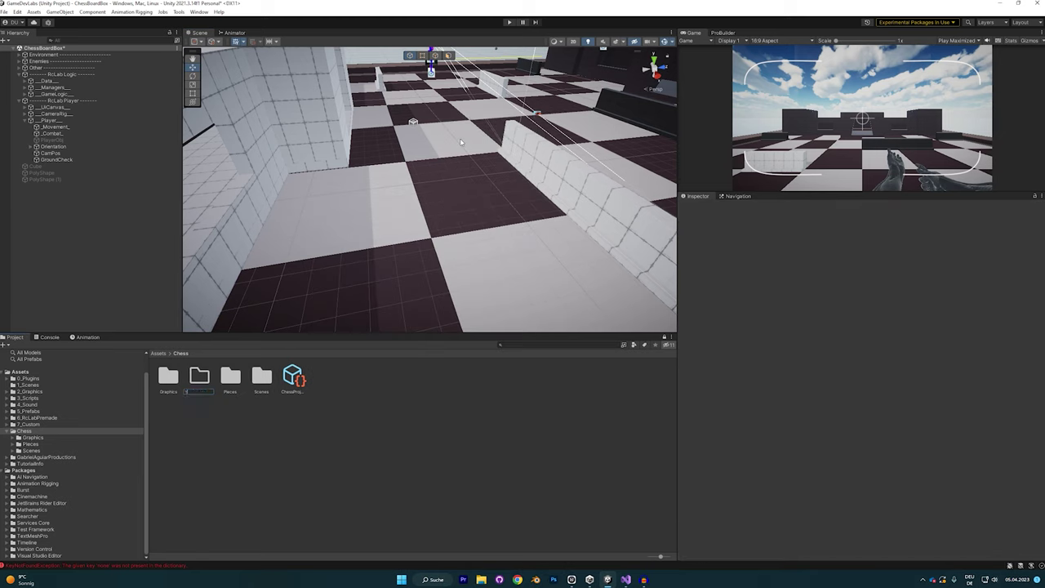
type("Tutorial")
key("Return")
double_click(256, 382)
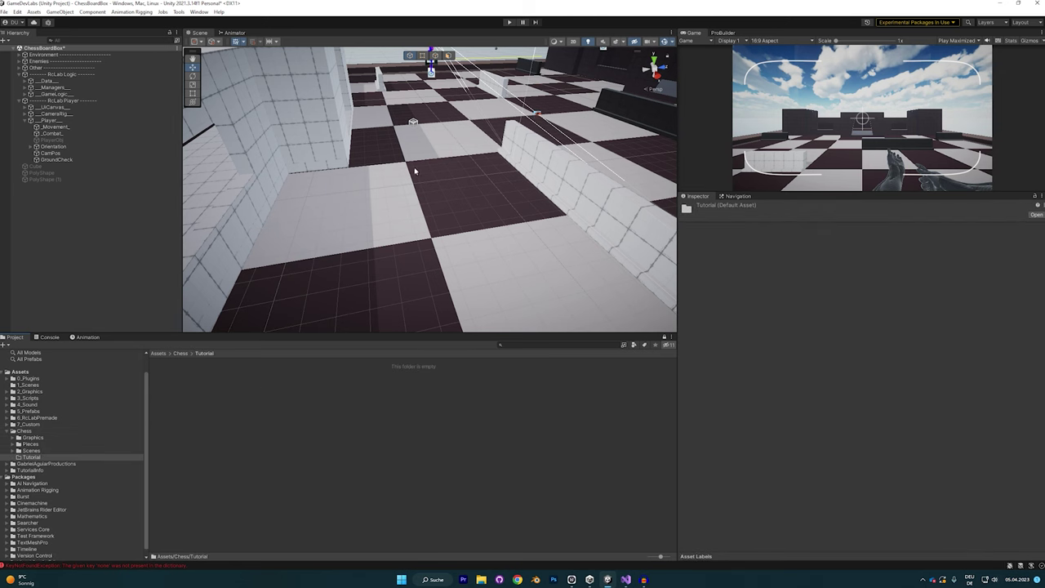
Add a 3D Sphere object to the scene, keeping its default name
right_click_drag(416, 171, 434, 205)
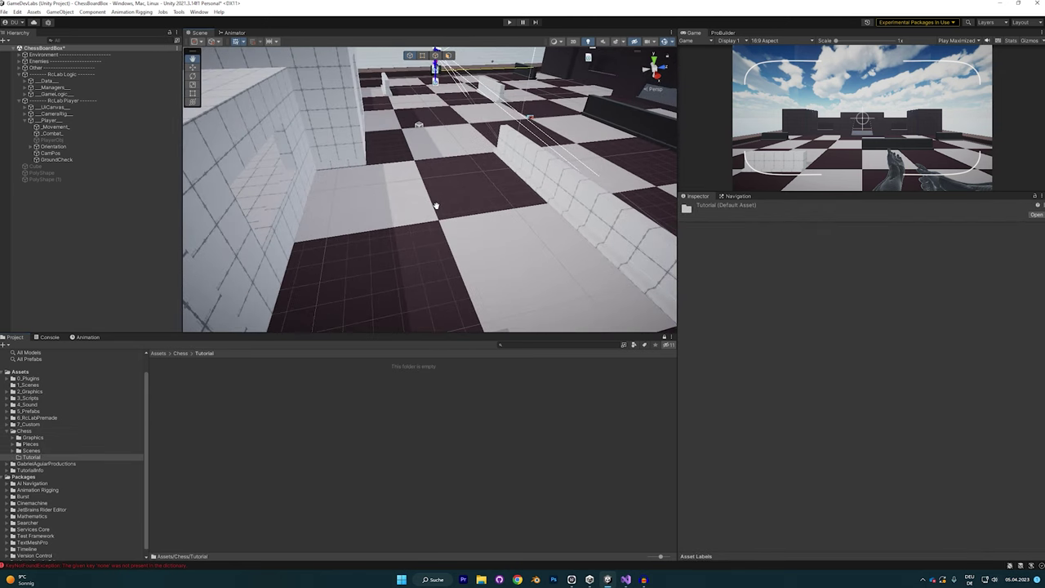
right_click(75, 222)
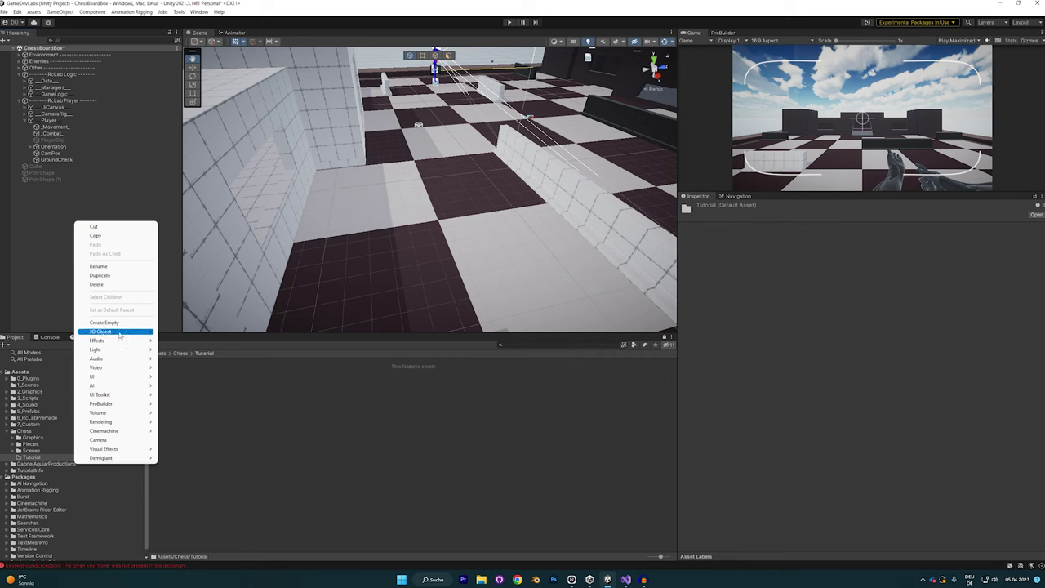
mouse_move(114, 331)
left_click(190, 341)
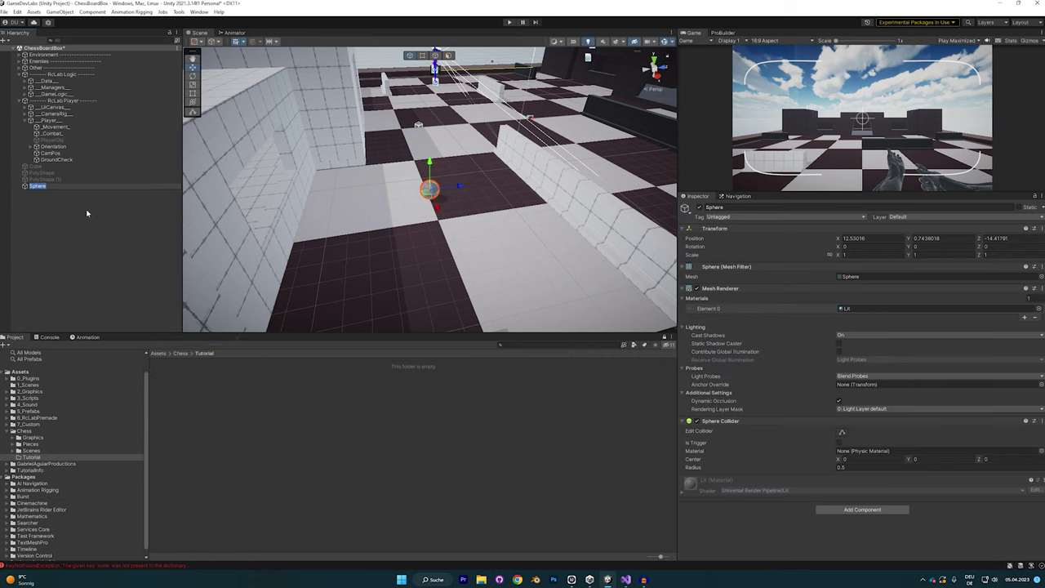
key("Return")
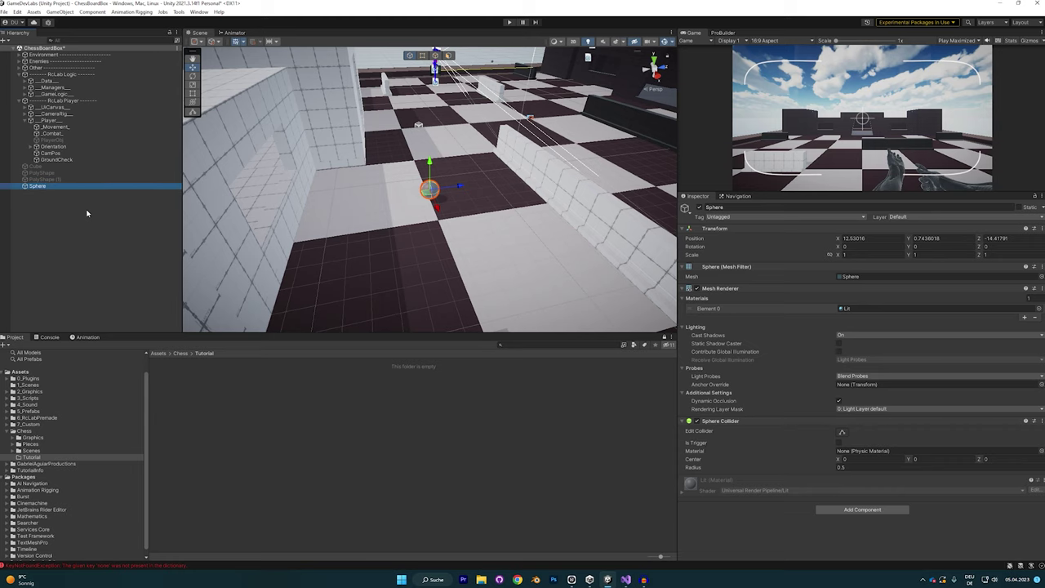
Save the sphere as a prefab in the Tutorial folder and delete it from the scene
left_click(255, 378)
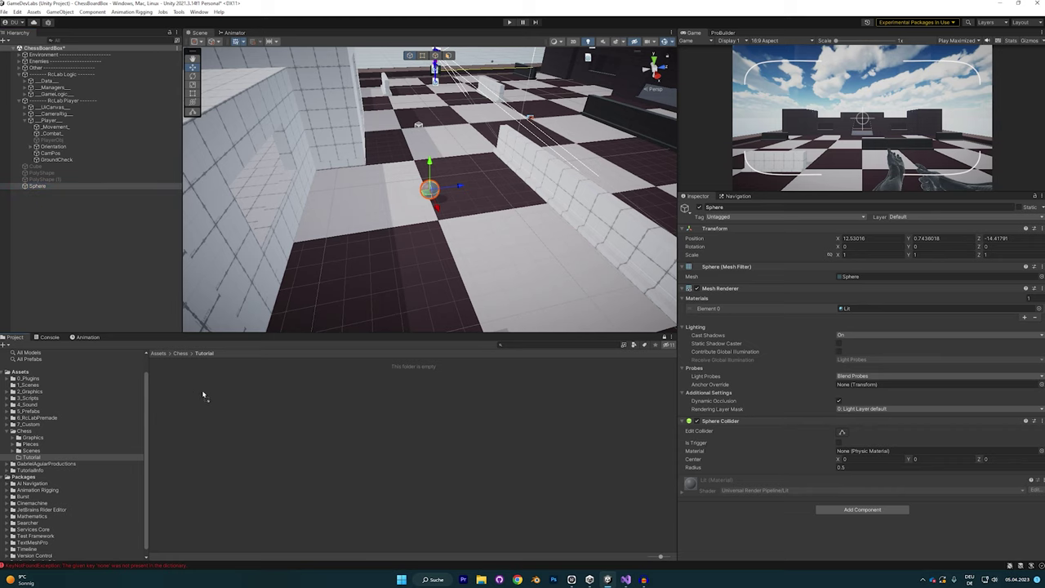
left_click_drag(202, 389, 229, 381)
left_click(54, 187)
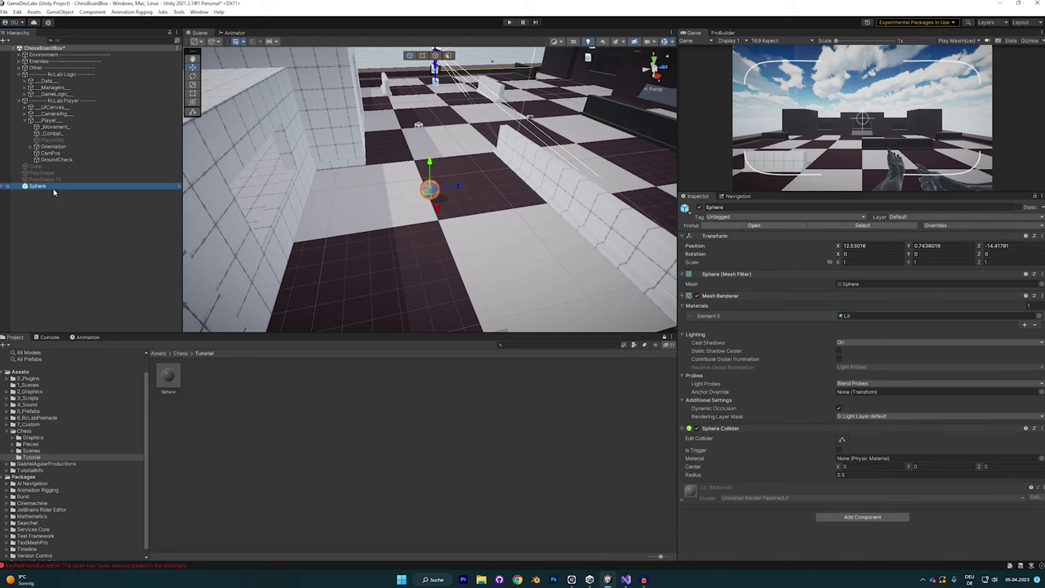
key("Delete")
Create a folder named Resources inside the Tutorial folder
right_click(213, 389)
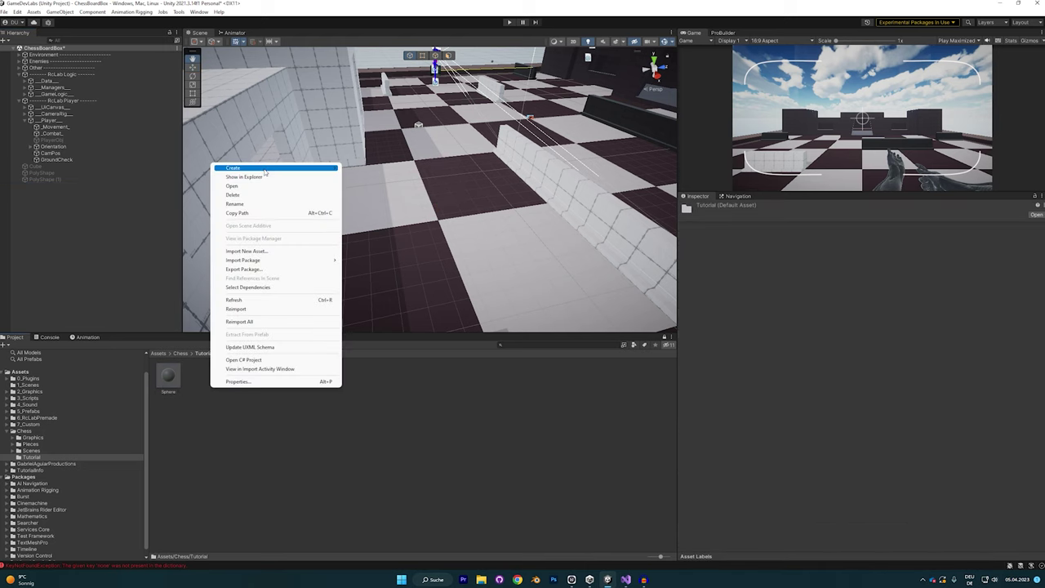
mouse_move(264, 169)
left_click(378, 136)
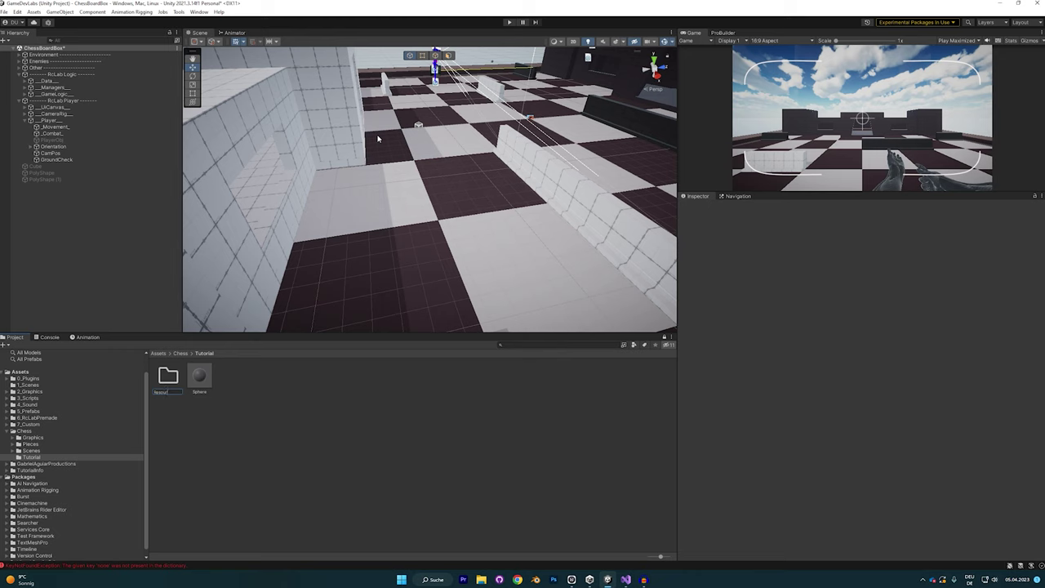
type("Resources")
key("Return")
left_click(699, 207)
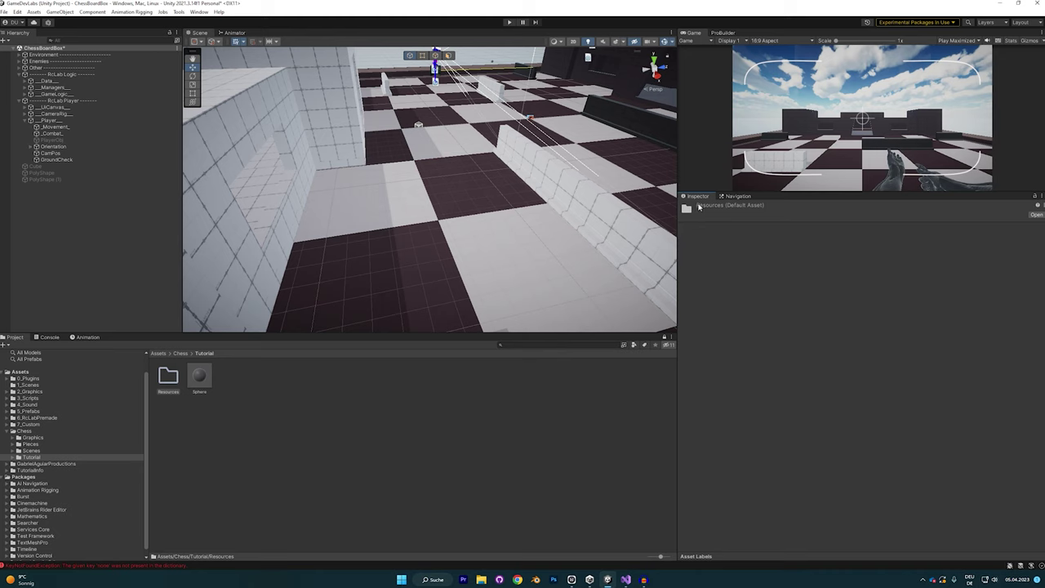
left_click(245, 426)
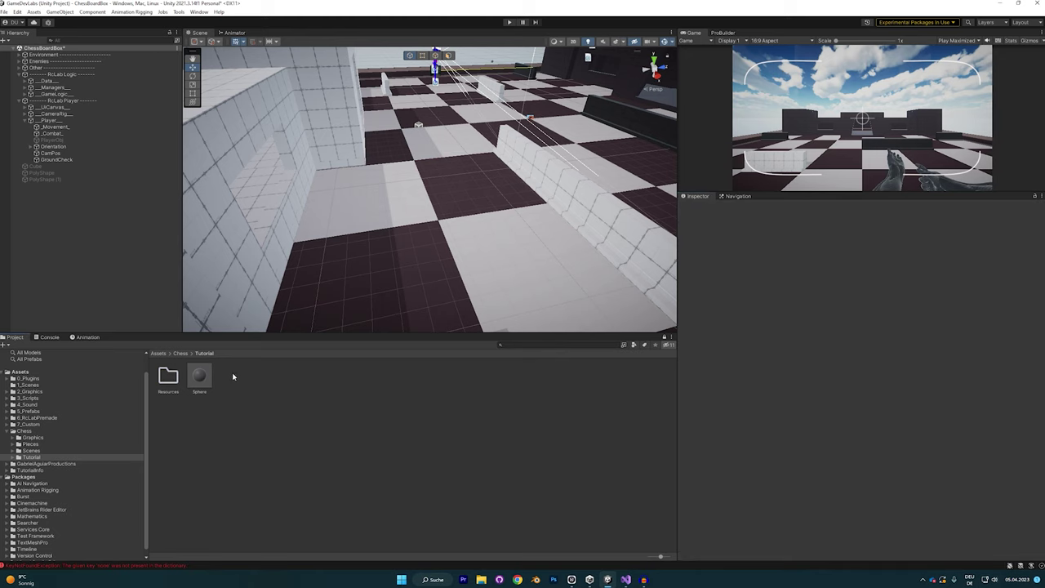
Move the Sphere prefab into the Resources folder and open that folder
middle_click_drag(447, 202, 414, 286)
right_click_drag(413, 286, 433, 204)
left_click_drag(200, 376, 171, 391)
double_click(170, 385)
Rename the Sphere prefab to TutorialProjectiel
left_click(168, 377)
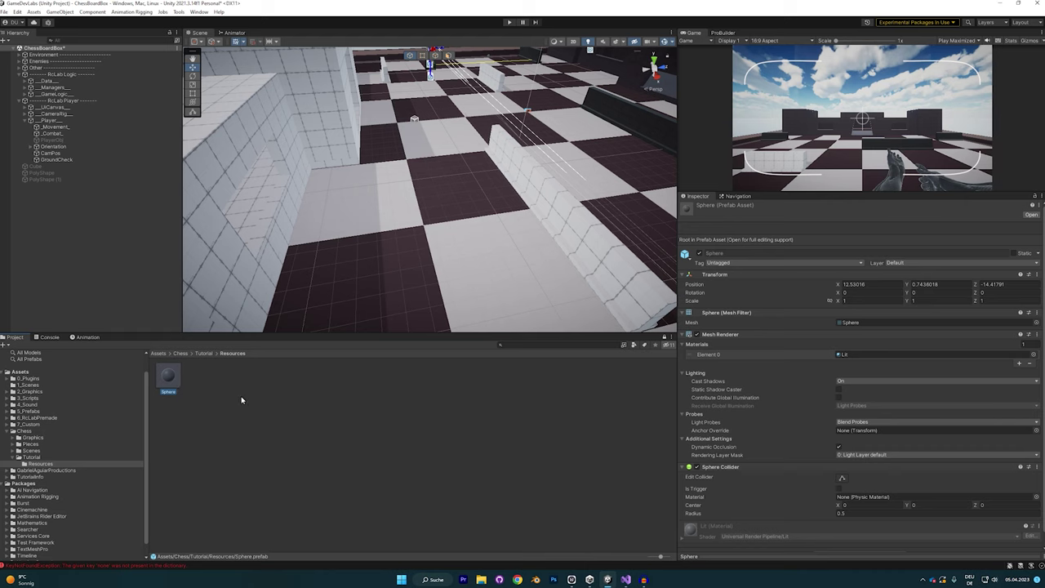
key("F2")
type("TutorialProjectile")
key("Return")
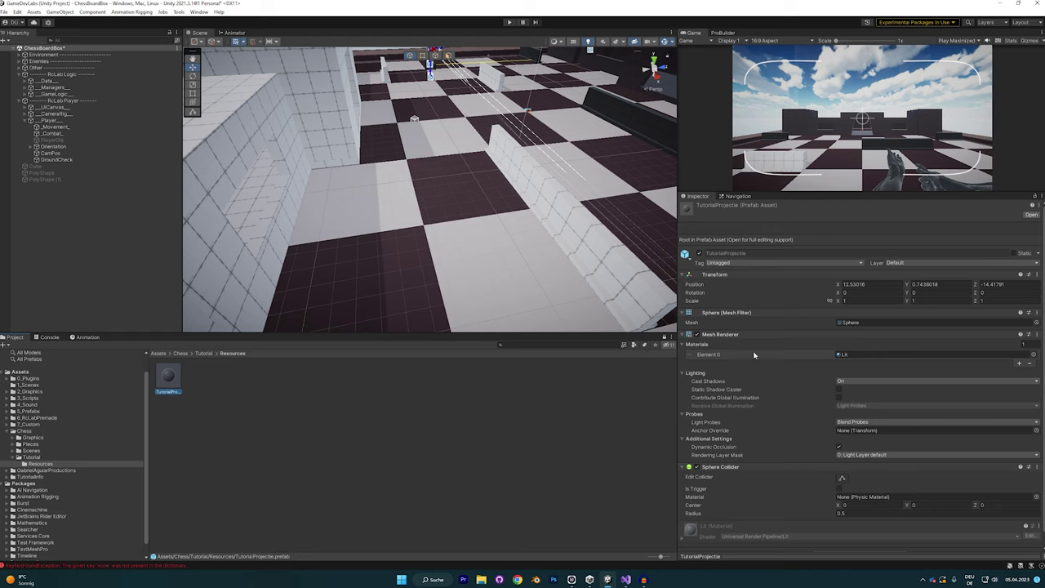
scroll(754, 355, "down", 1)
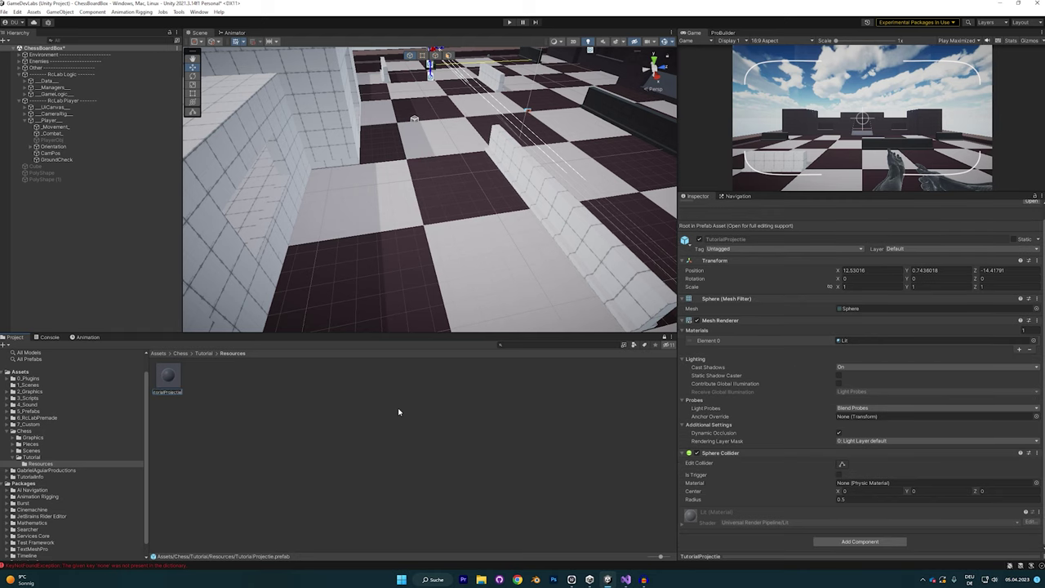
type("l")
key("Return")
Open the sphere prefab in Resources for editing and frame it from farther away
double_click(168, 376)
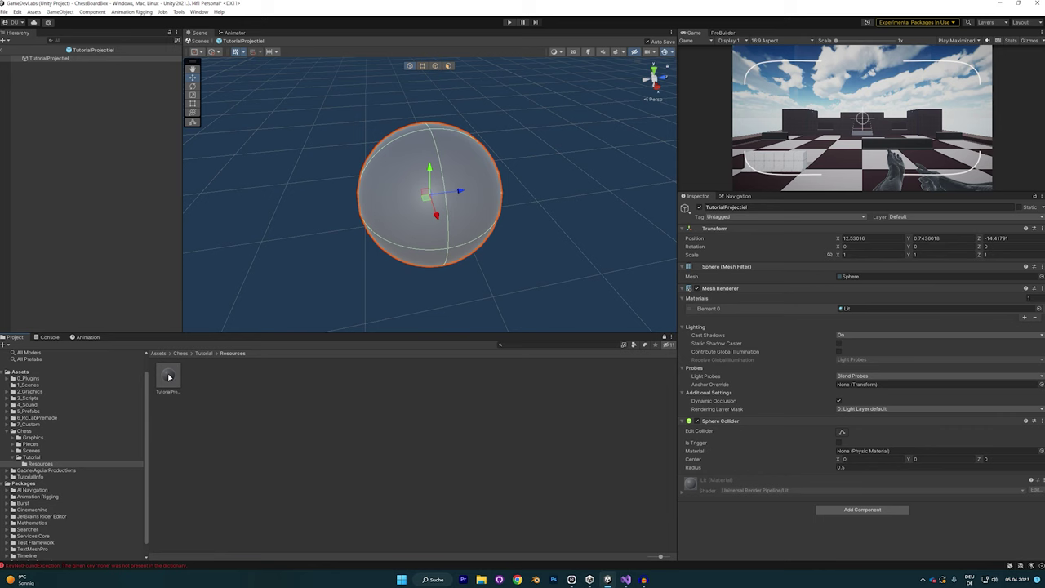
right_click_drag(529, 178, 444, 249)
key("s")
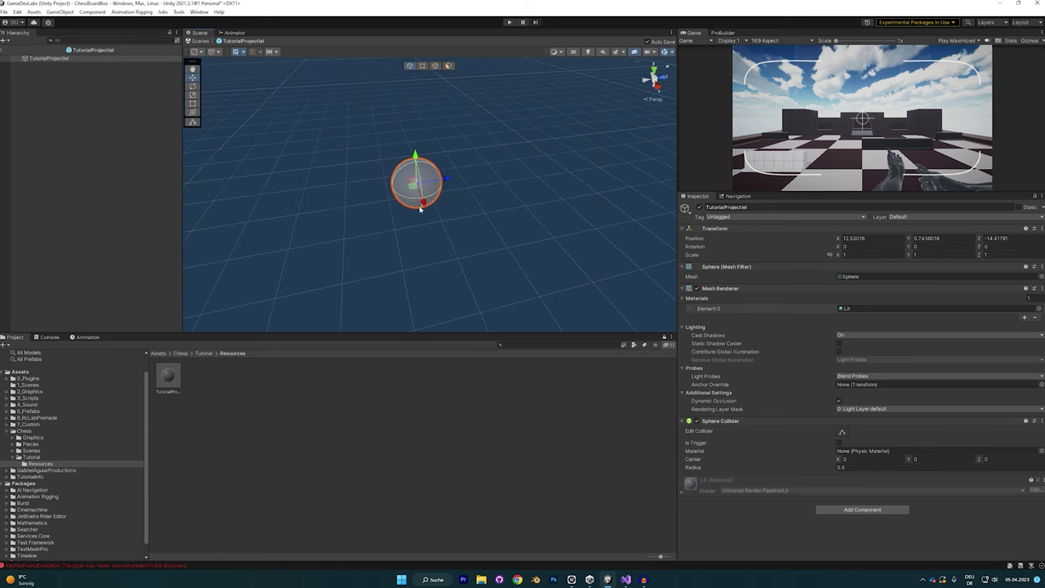
scroll(361, 171, "down", 3)
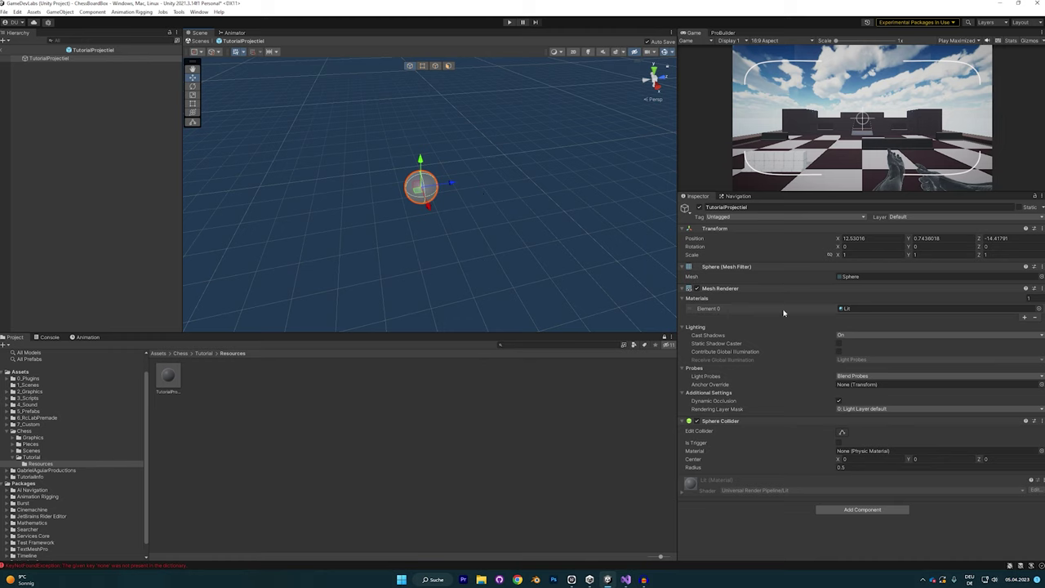
right_click_drag(457, 190, 443, 218)
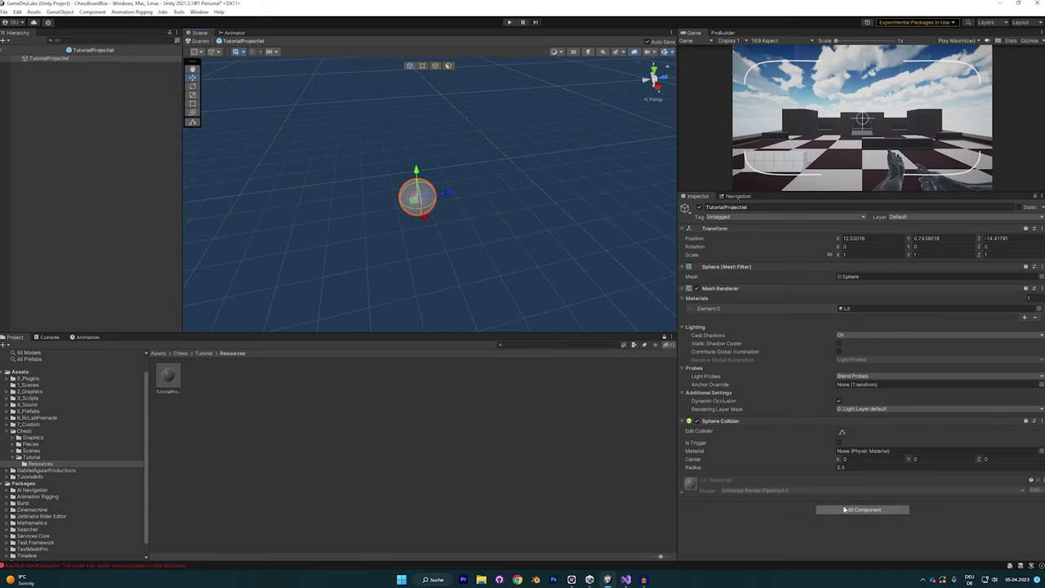
Add a Rigidbody component to the projectile prefab, undoing the mistakenly added Probe Volume
left_click(843, 509)
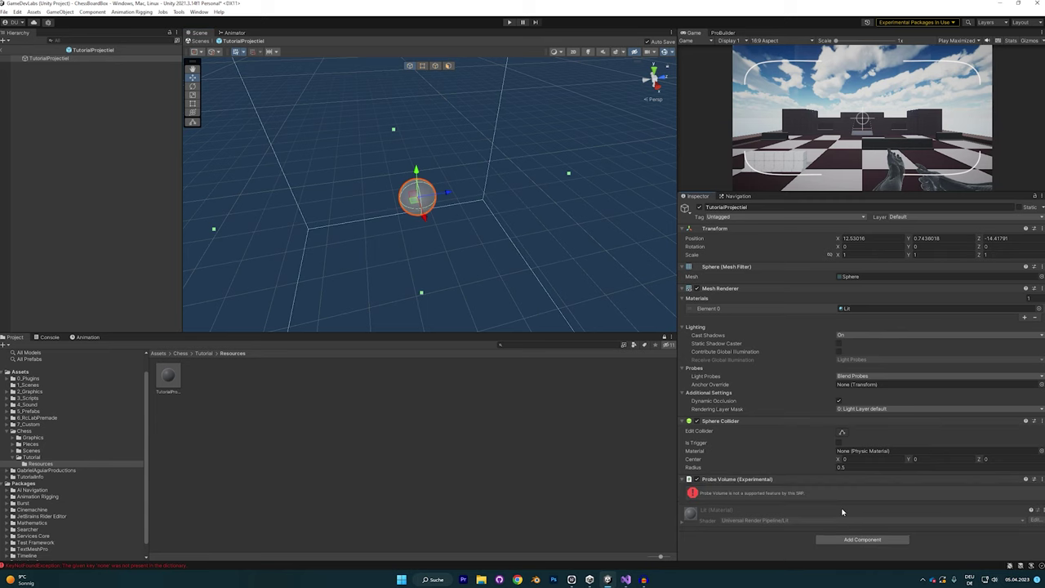
key("ctrl+z")
left_click(842, 509)
type("rigi")
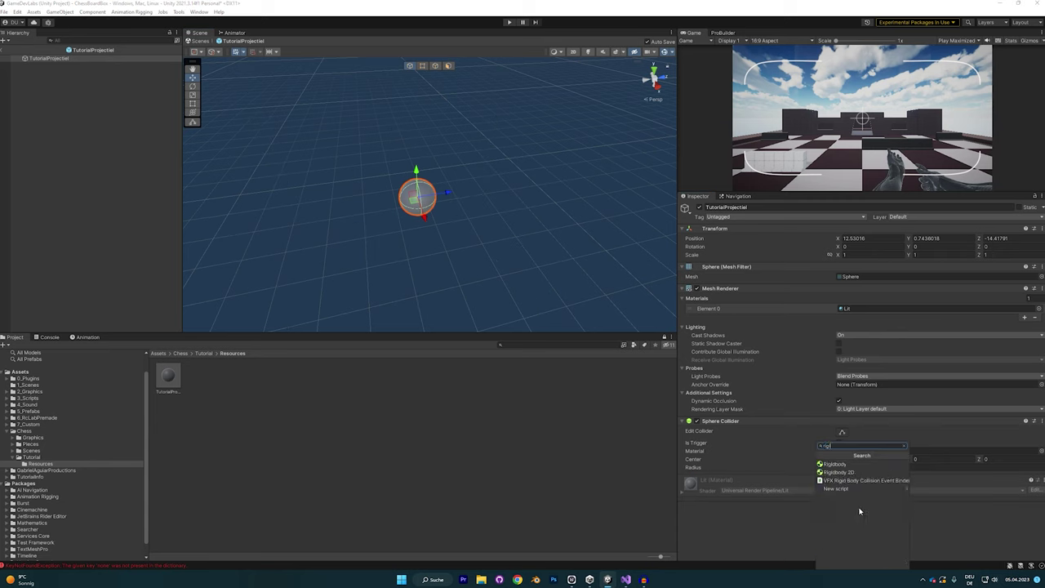
key("Return")
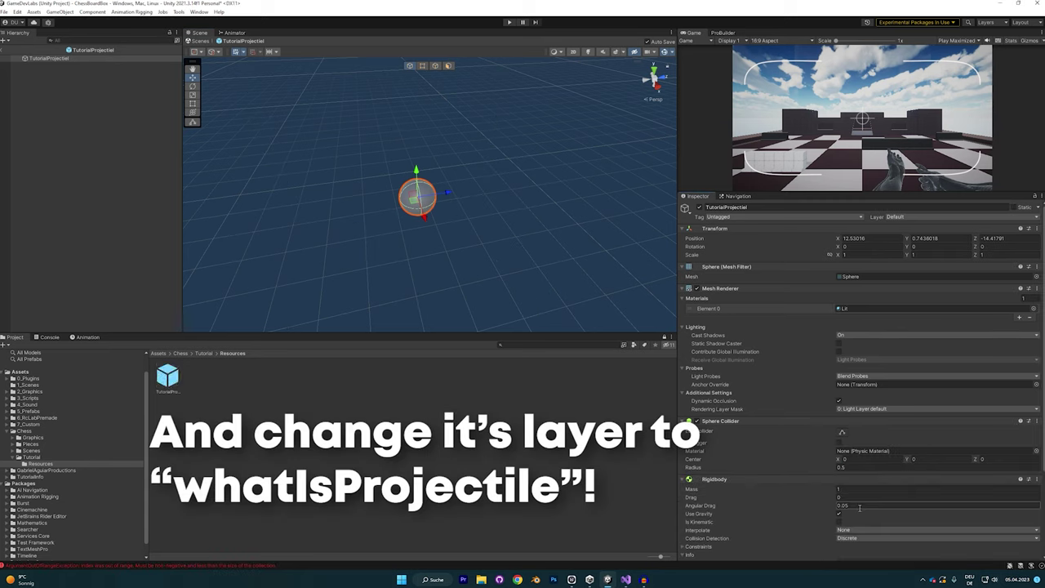
Set the Rigidbody's Interpolate option to Interpolate and its Collision Detection to Continuous
scroll(857, 490, "down", 3)
left_click(845, 418)
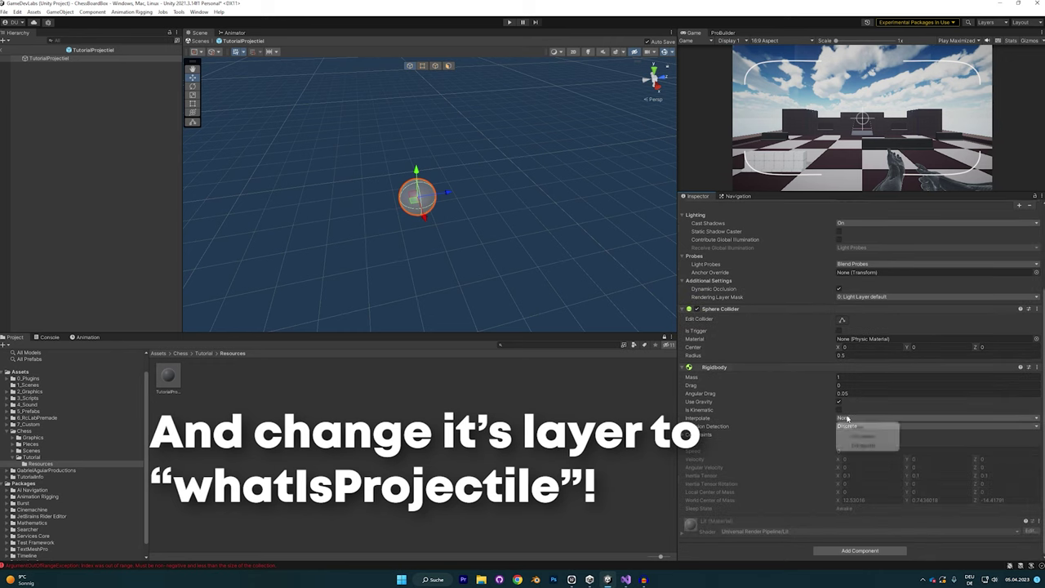
left_click(866, 435)
left_click(865, 426)
left_click(873, 444)
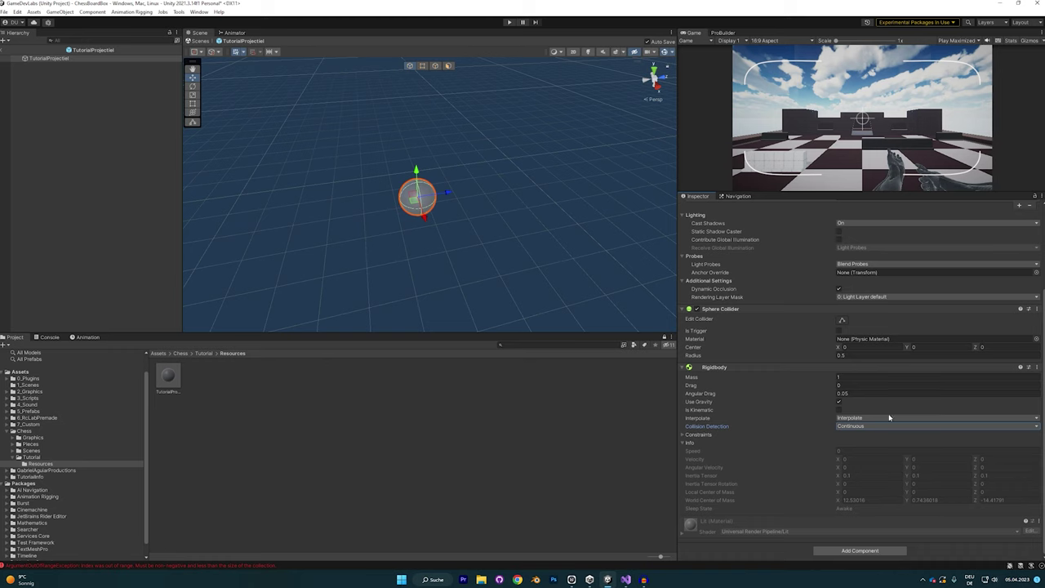
Add the Projectile script component to the projectile prefab
left_click(853, 551)
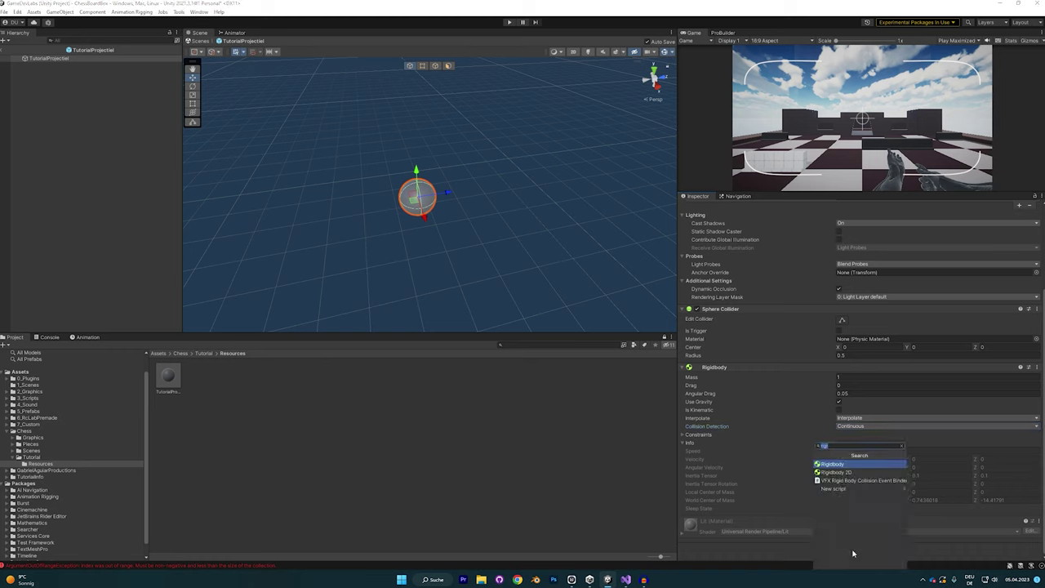
type("proj")
key("Return")
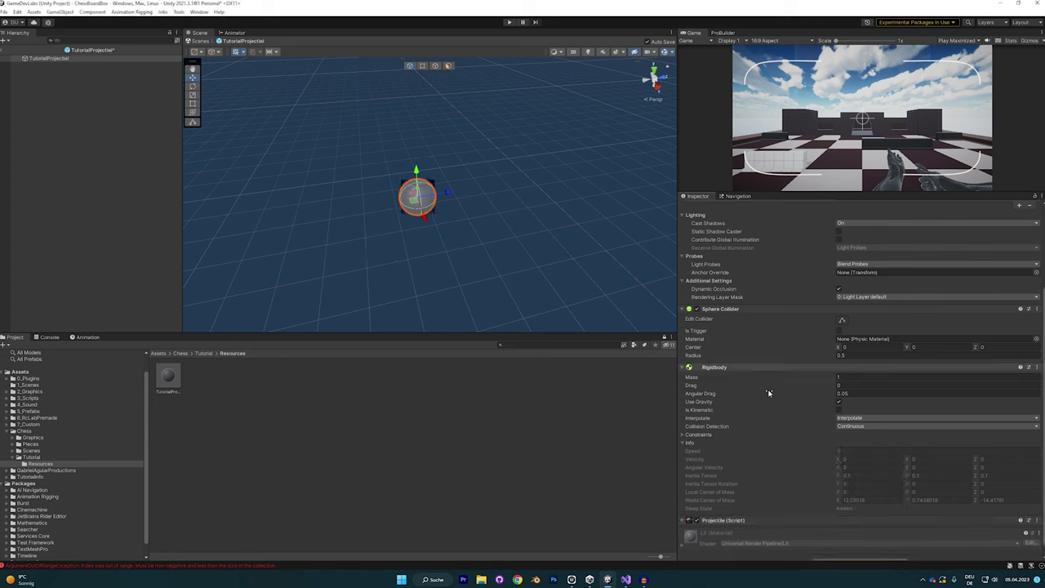
Switch to Visual Studio, save the open script, and return to Unity to recompile
left_click(626, 580)
key("ctrl+s")
left_click(608, 580)
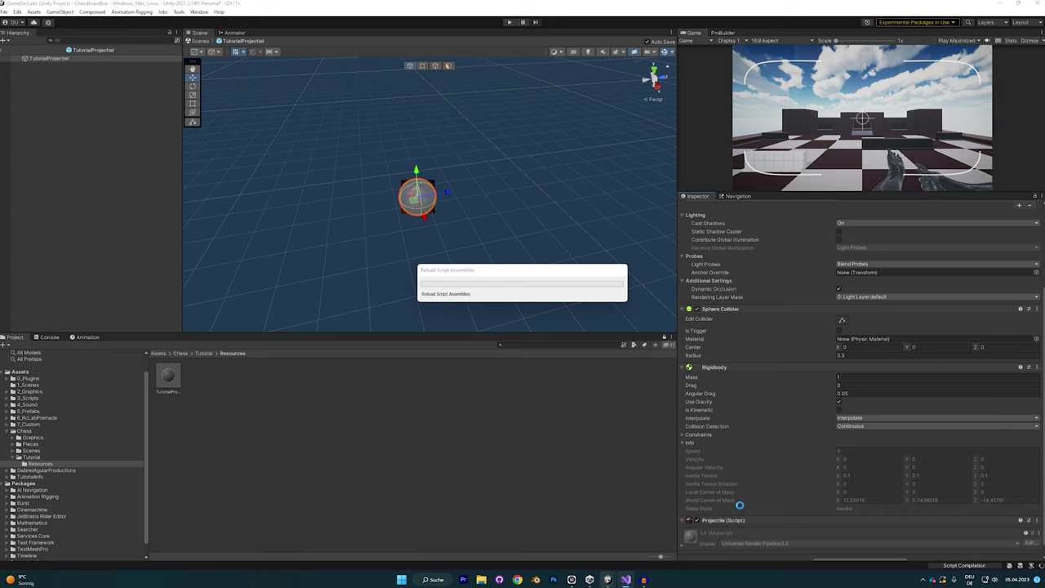
Examine the Projectile script's stats, behaviour, and sound and VFX options on the projectile prefab, including its Damage value
scroll(780, 441, "down", 6)
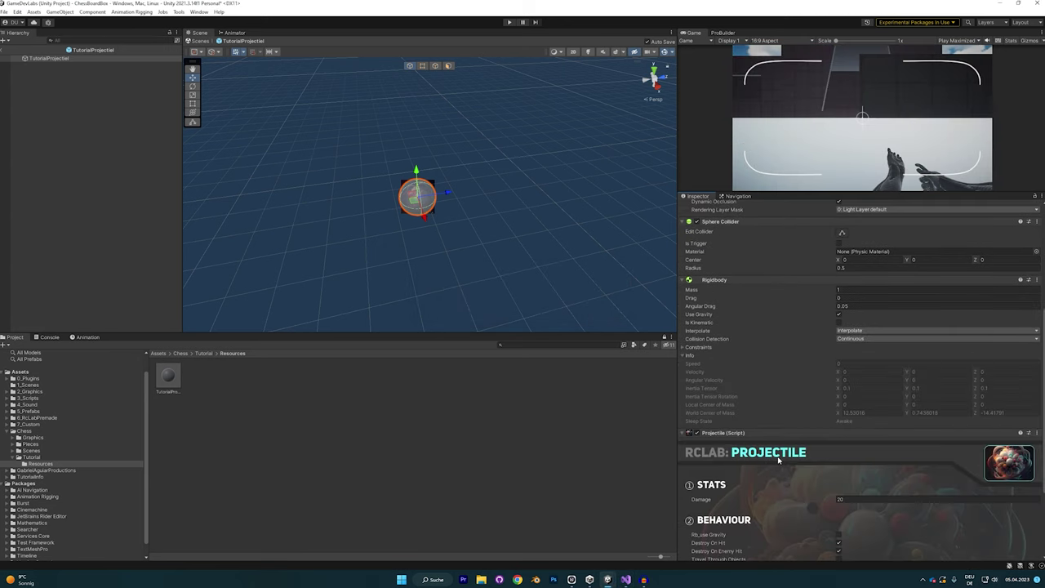
scroll(788, 457, "down", 3)
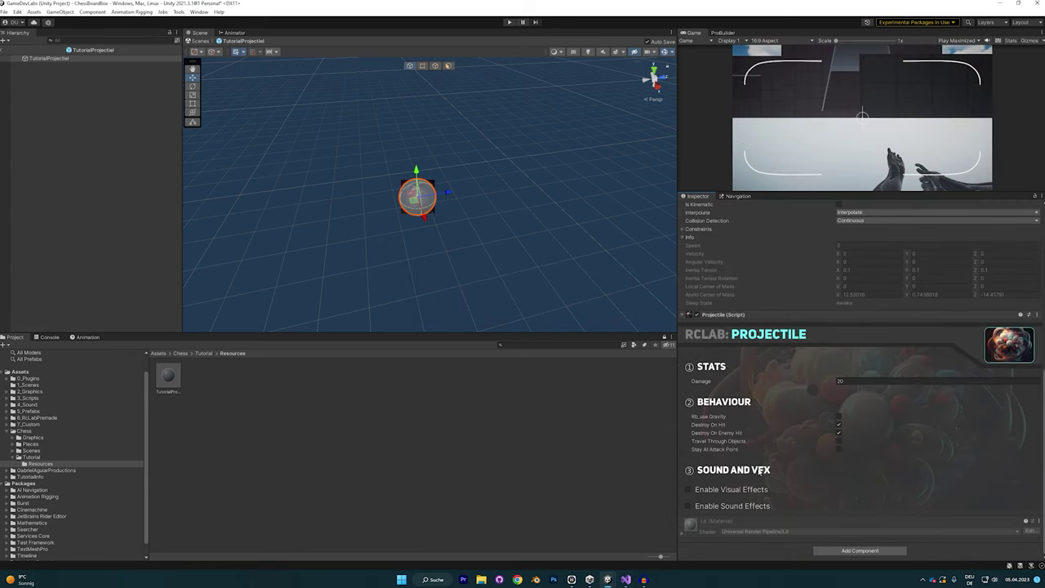
left_click(869, 380)
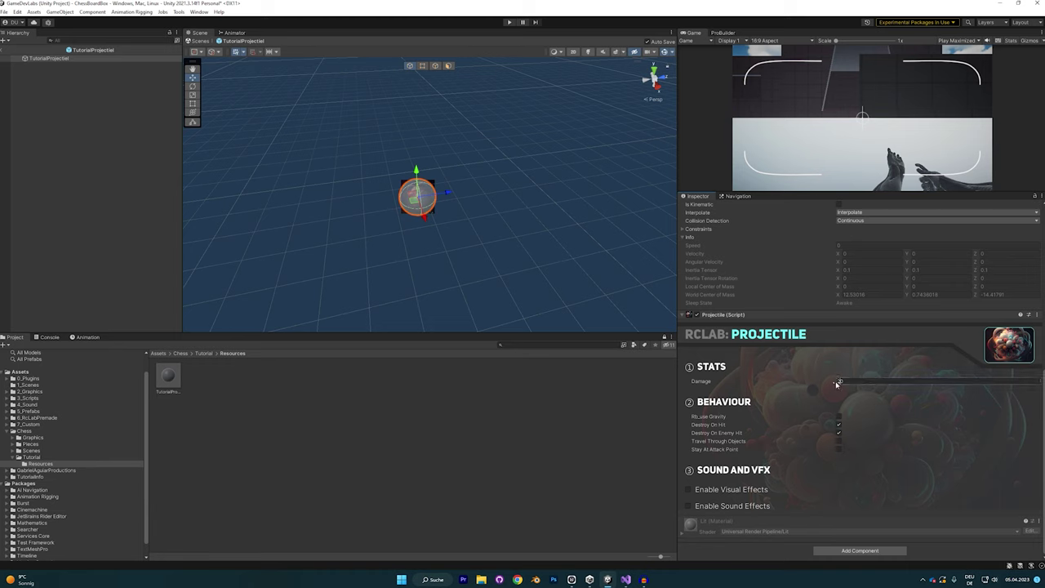
left_click(852, 384)
double_click(846, 382)
Open the Tutorial folder and assign the Glowing_Red material to the projectile's Mesh Renderer, undoing the accidental move of the sphere
left_click(256, 442)
left_click(204, 354)
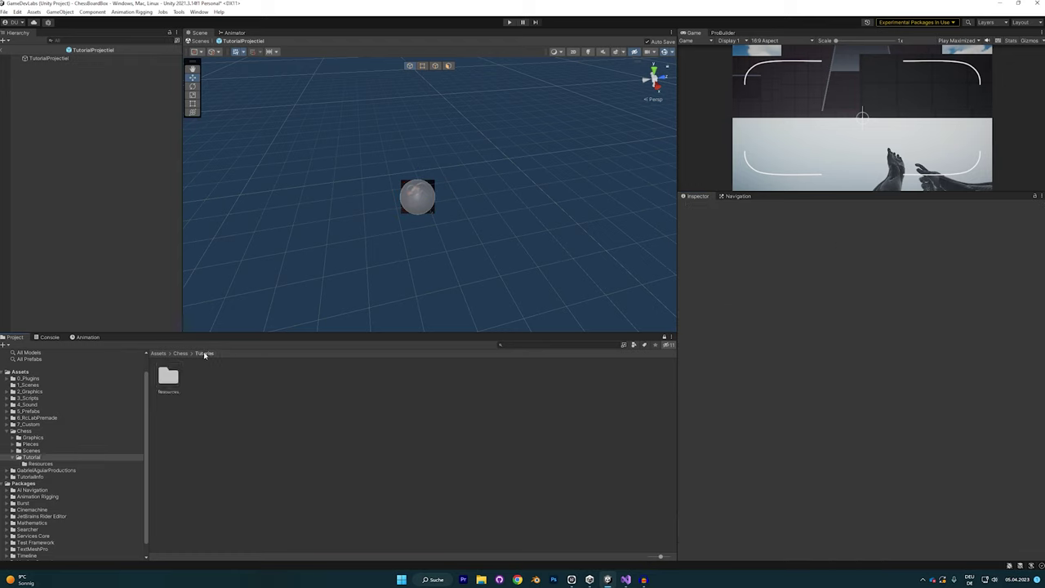
left_click(421, 209)
scroll(761, 360, "down", 5)
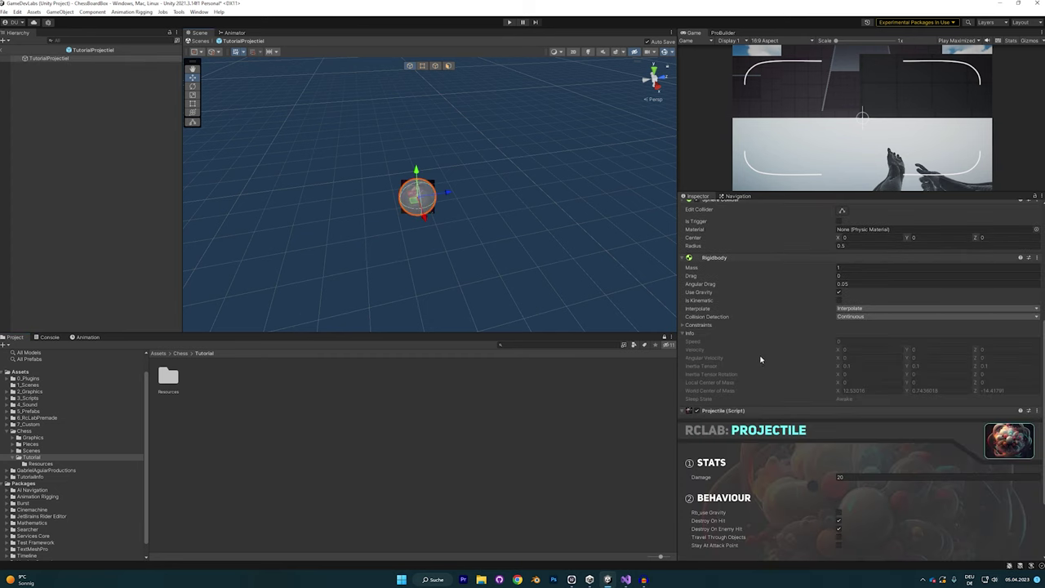
scroll(784, 356, "up", 5)
left_click(1035, 308)
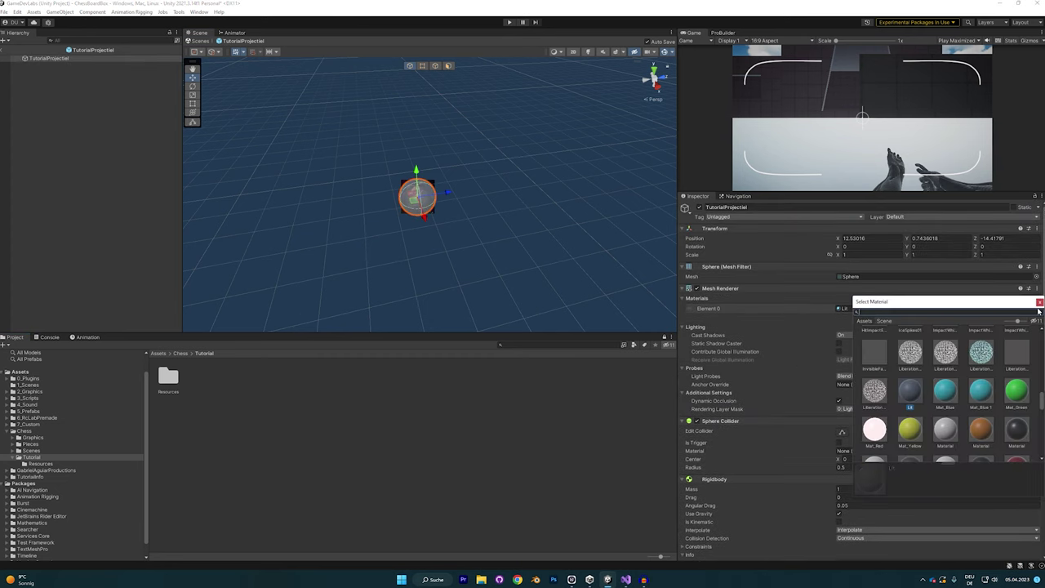
type("red")
left_click(947, 345)
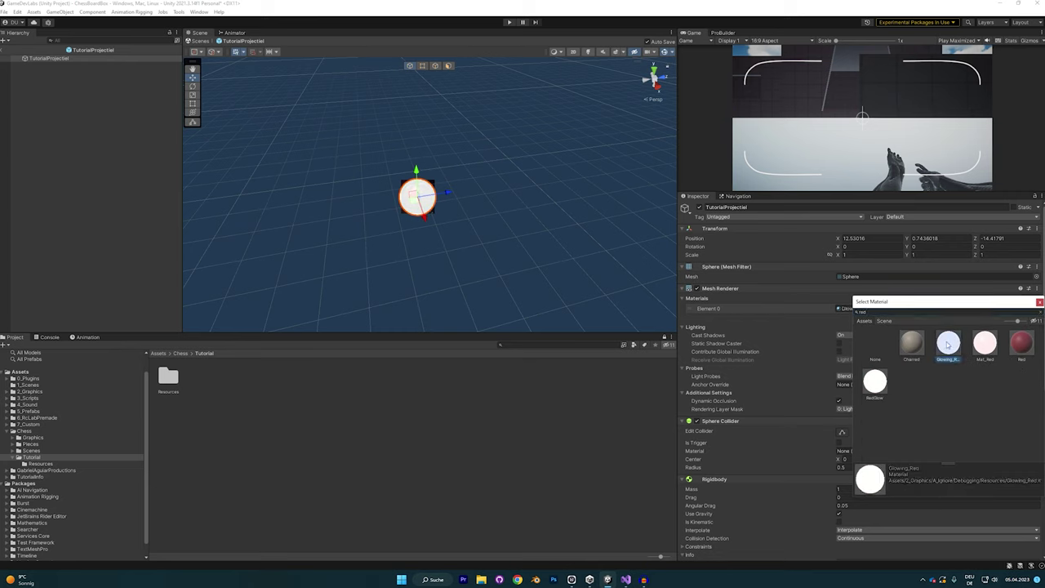
left_click_drag(414, 198, 448, 207)
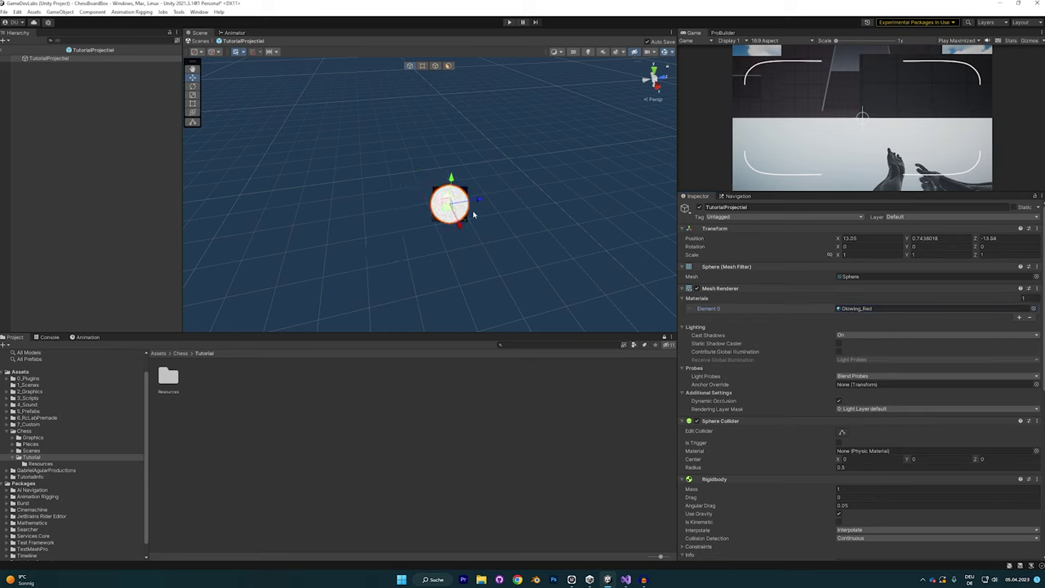
key("ctrl+z")
Add a Trail Renderer to the projectile and taper its width curve from 0.10 at the start to about 0 at the end
scroll(835, 489, "down", 8)
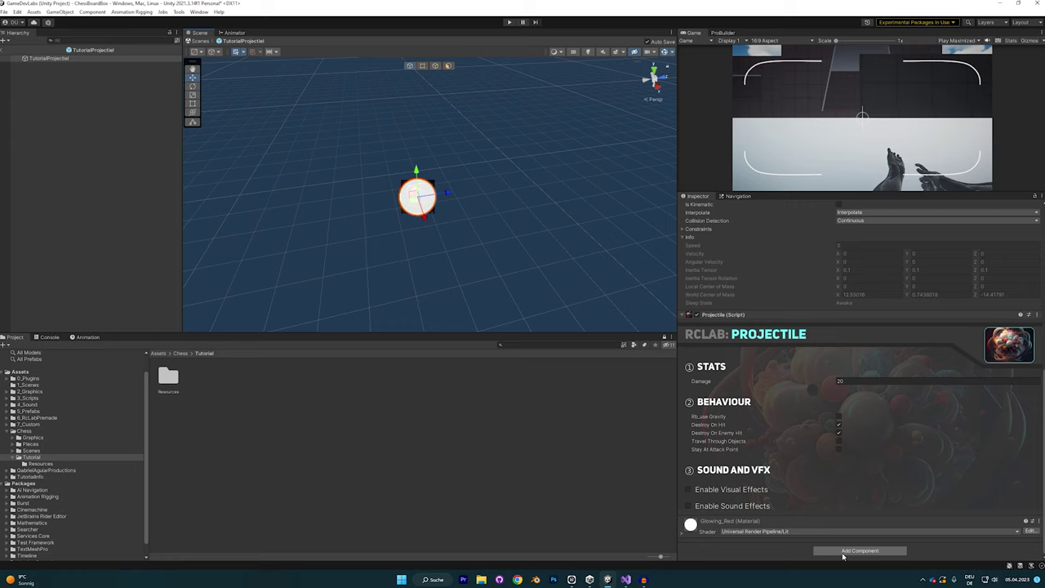
left_click(844, 551)
left_click(834, 545)
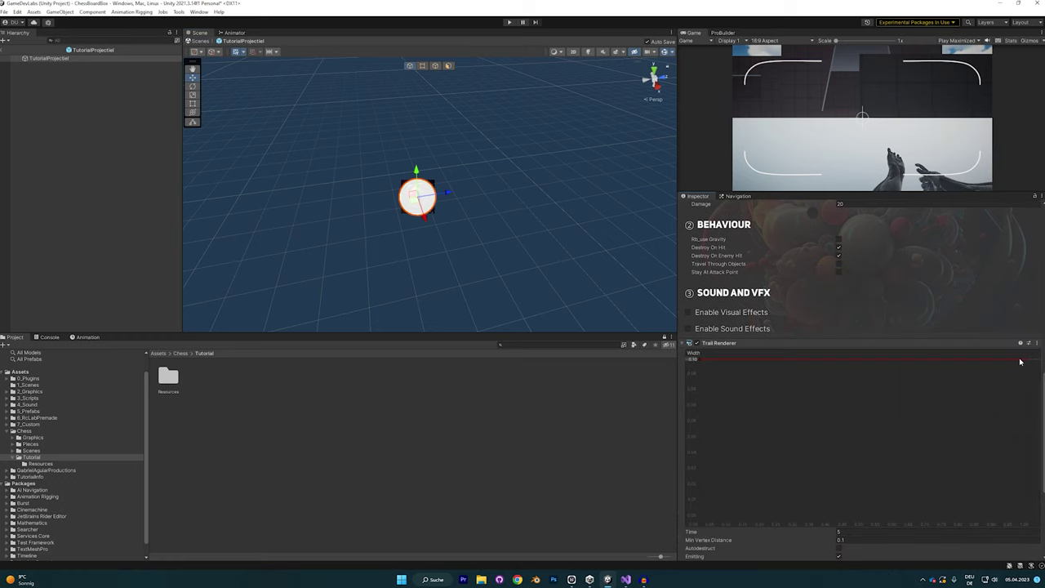
left_click_drag(1026, 359, 1035, 523)
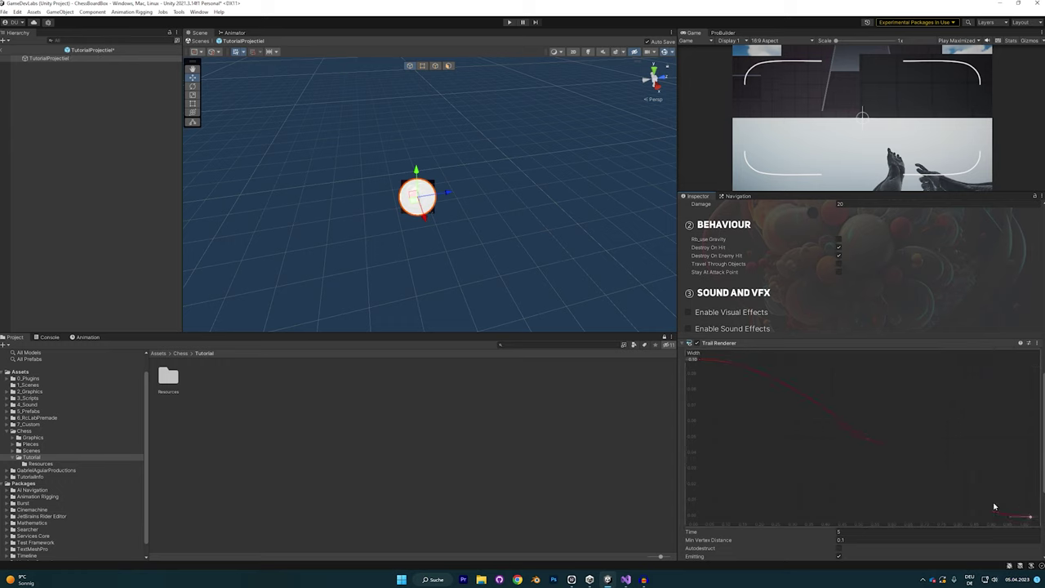
Set the Trail Renderer's Time to 0.15 and assign Glowing_Red as its material
scroll(801, 536, "down", 2)
scroll(808, 531, "down", 1)
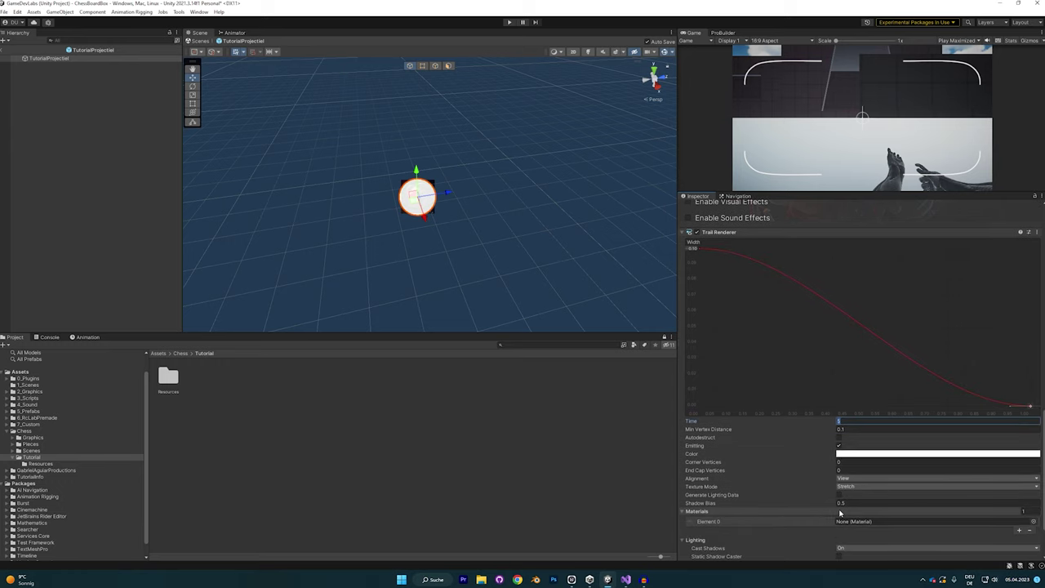
type("0.1")
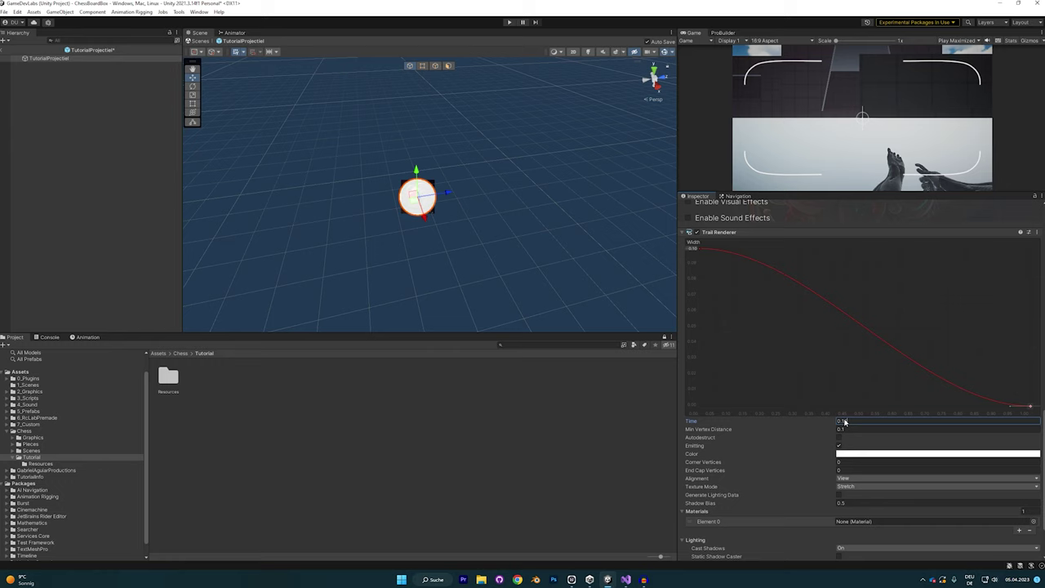
left_click(1033, 521)
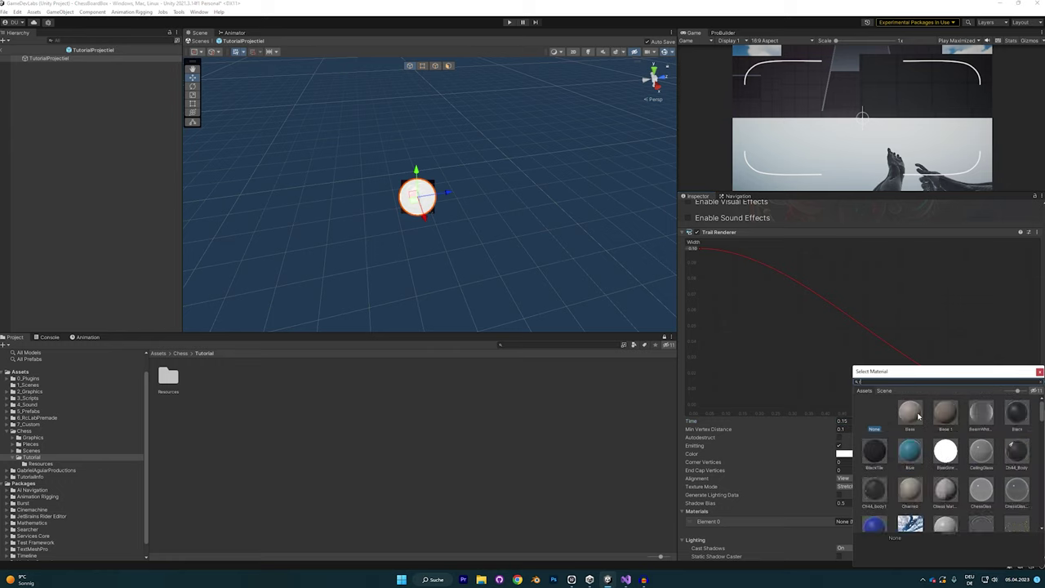
left_click(946, 415)
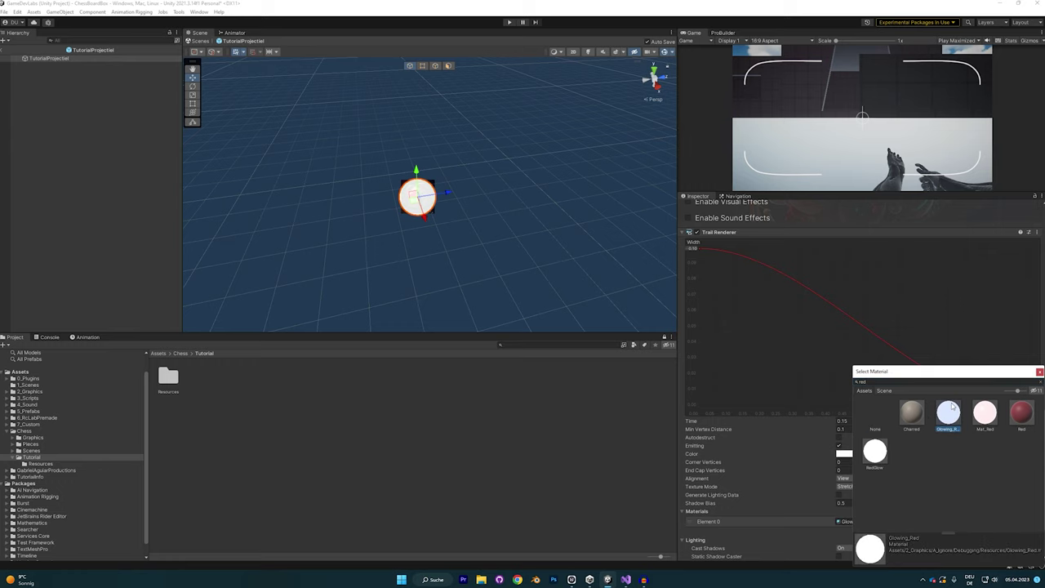
double_click(948, 409)
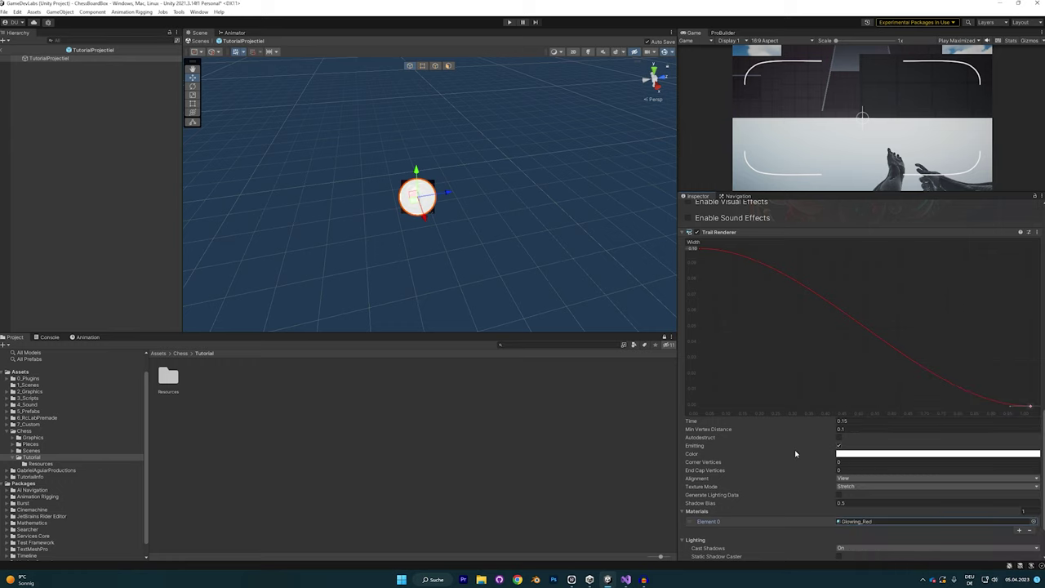
Scale the projectile uniformly to 0.1 on all three axes
right_click_drag(404, 212, 449, 228)
mouse_move(447, 203)
left_mouse_down()
mouse_move(500, 199)
mouse_move(379, 150)
mouse_move(337, 316)
mouse_move(494, 274)
mouse_move(546, 146)
mouse_move(332, 264)
mouse_move(474, 168)
mouse_move(449, 203)
left_mouse_up()
scroll(831, 351, "up", 10)
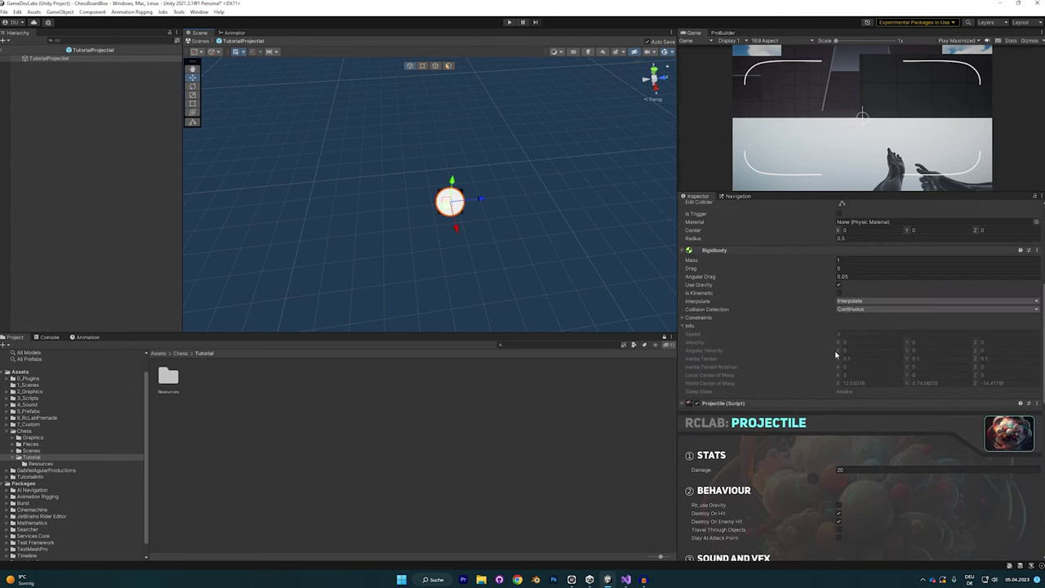
left_click(867, 247)
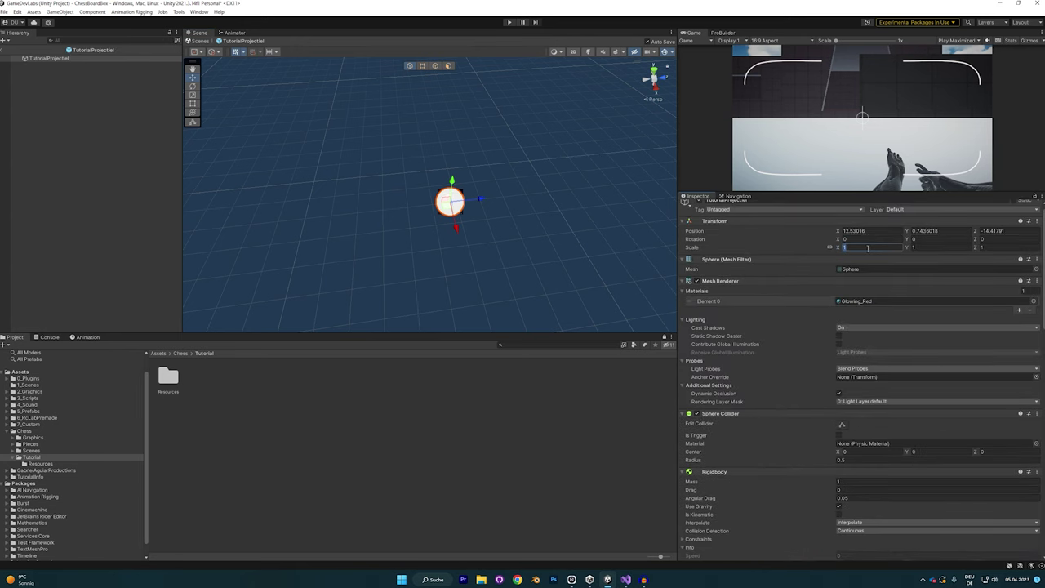
type("0.1")
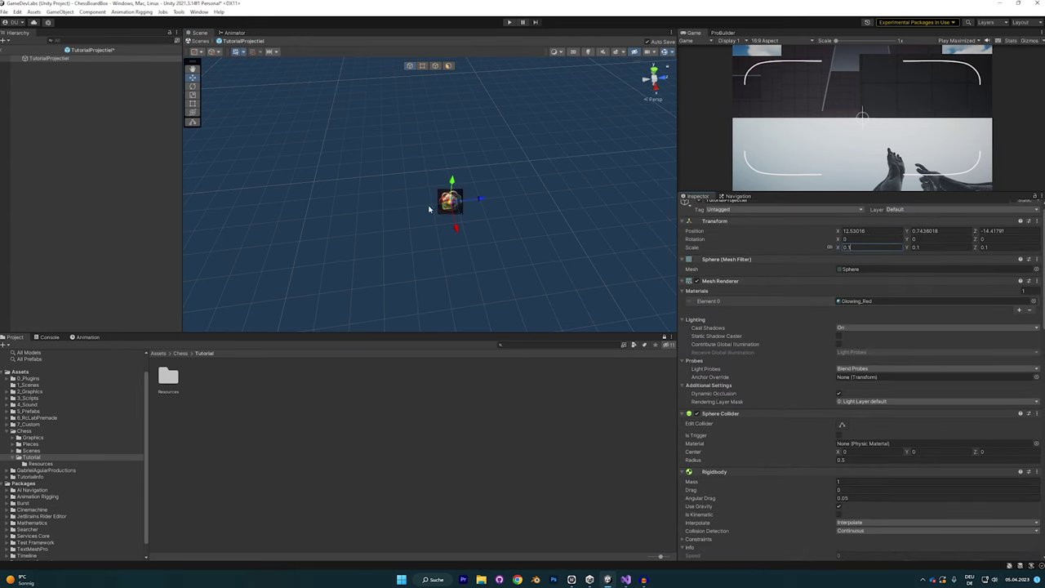
left_click_drag(462, 237, 432, 212)
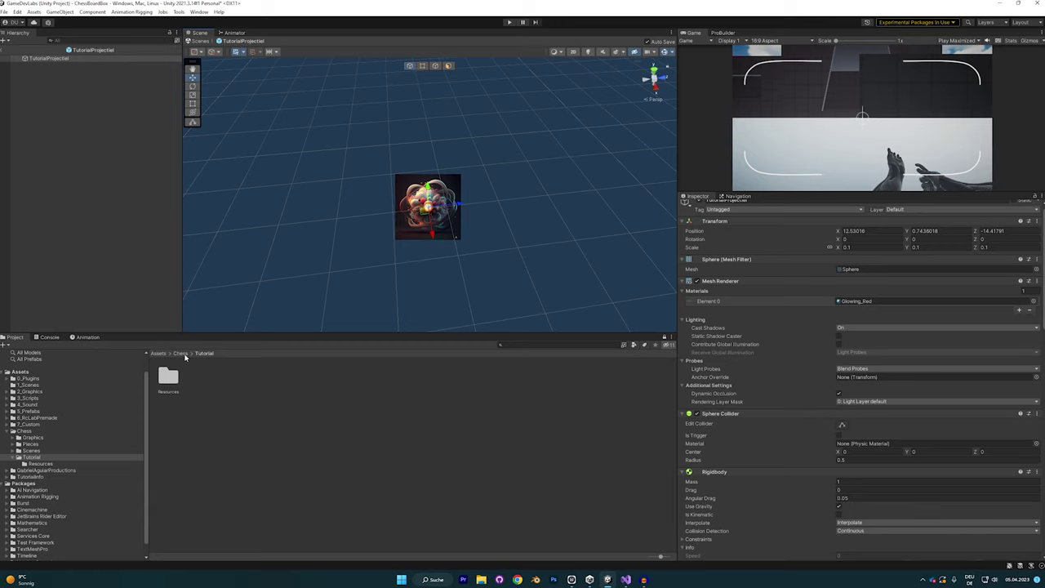
Create an RcLab ranged weapon asset in the Tutorial folder and name it Tutorial Weapon
right_click(254, 393)
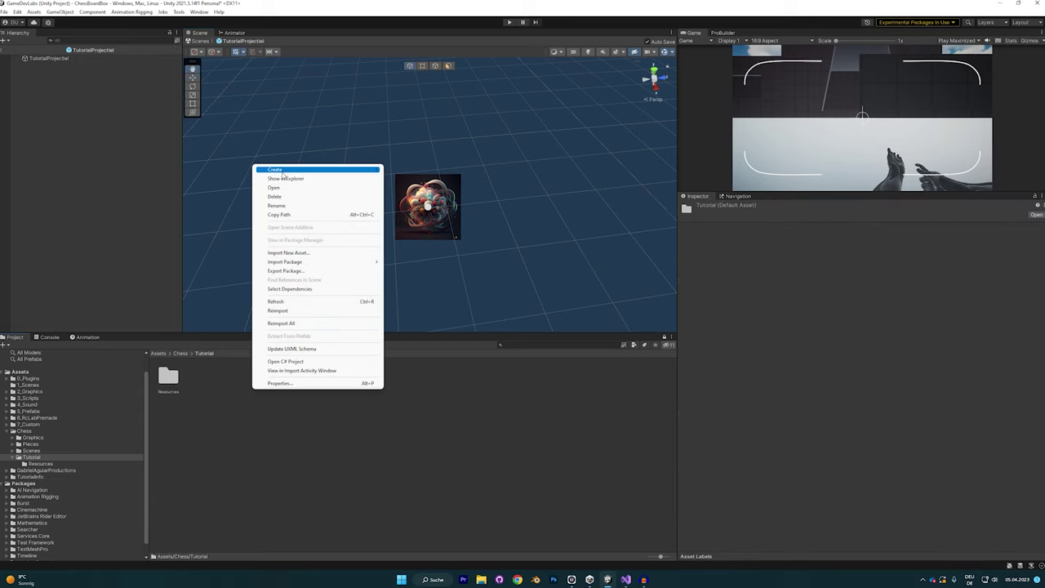
mouse_move(285, 171)
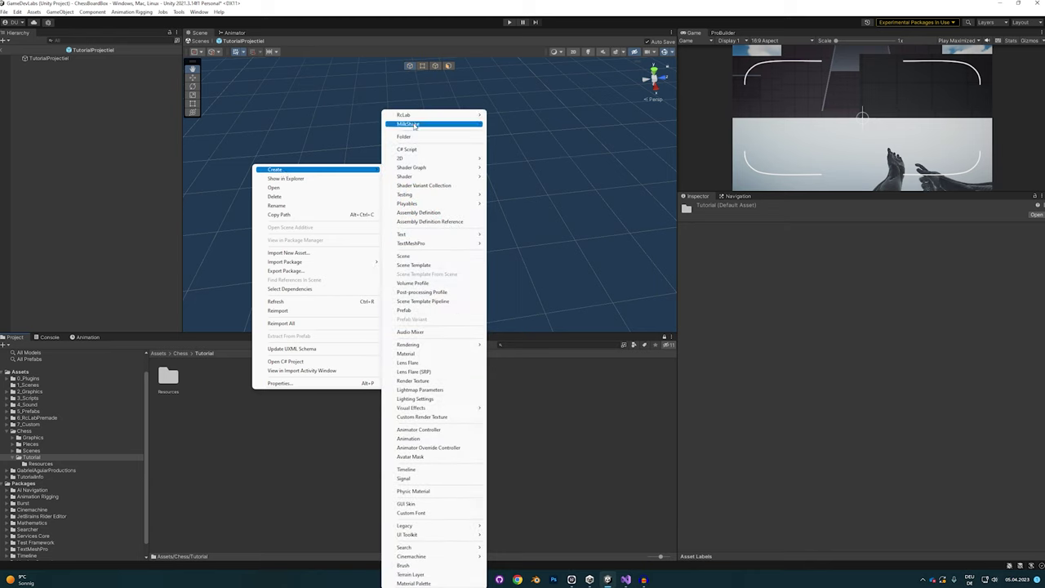
mouse_move(409, 115)
mouse_move(513, 115)
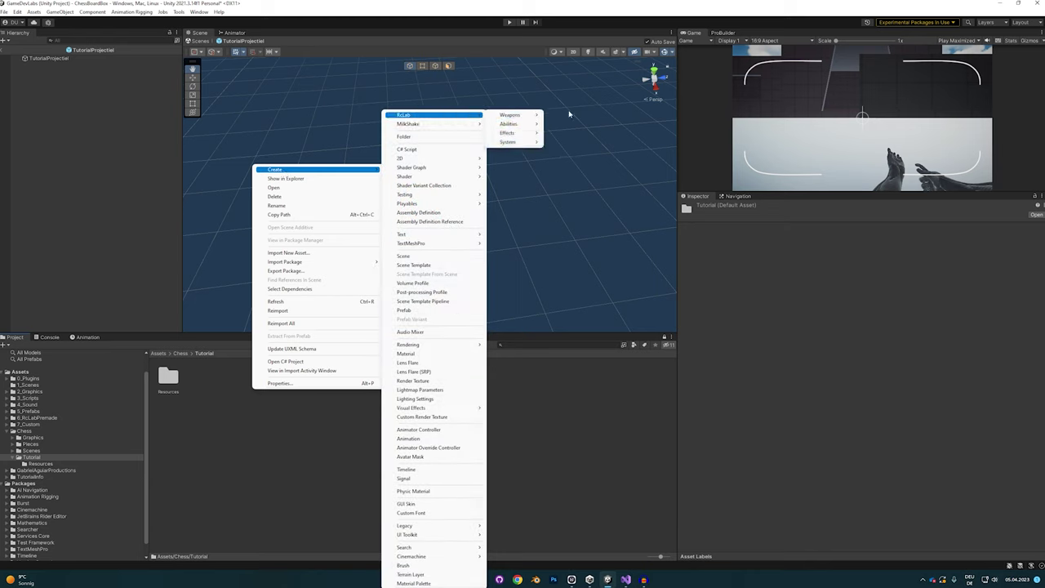
left_click(580, 116)
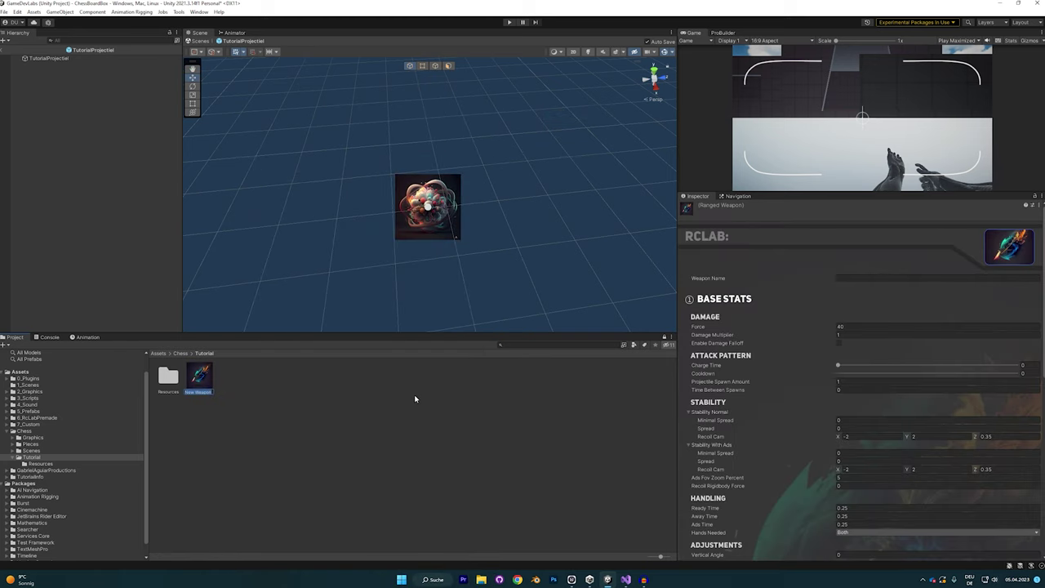
type("Tutorial Weapon")
key("Return")
Look through the Tutorial Weapon's base stats, magazine, stat effects, extra settings, and sound and VFX sections
scroll(911, 271, "down", 4)
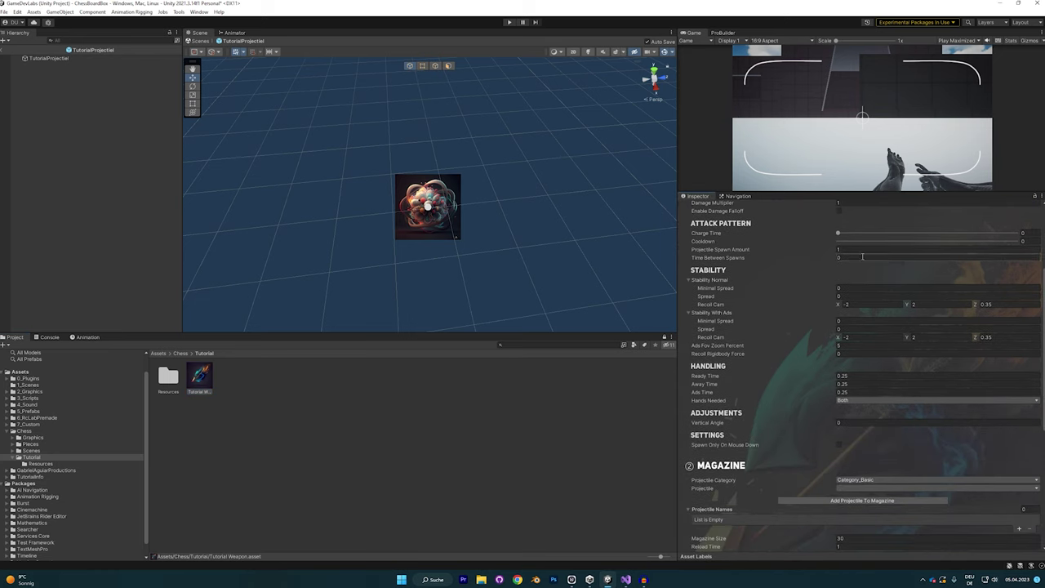
scroll(849, 343, "down", 4)
scroll(819, 382, "down", 5)
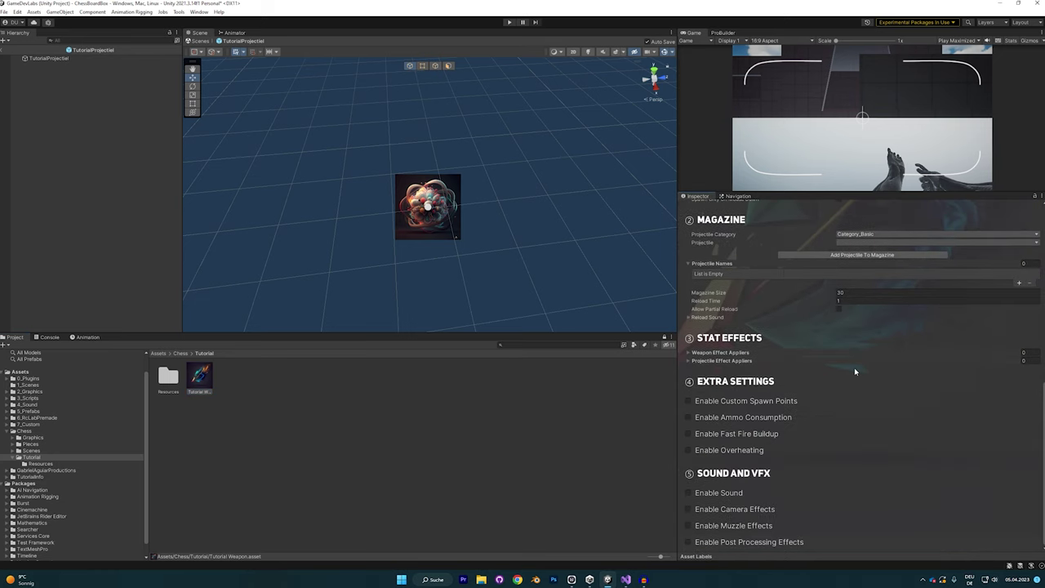
scroll(854, 368, "up", 8)
Open the RcLab documentation PDF from the Assets folder in the browser and read the section on creating weapons
left_click(158, 353)
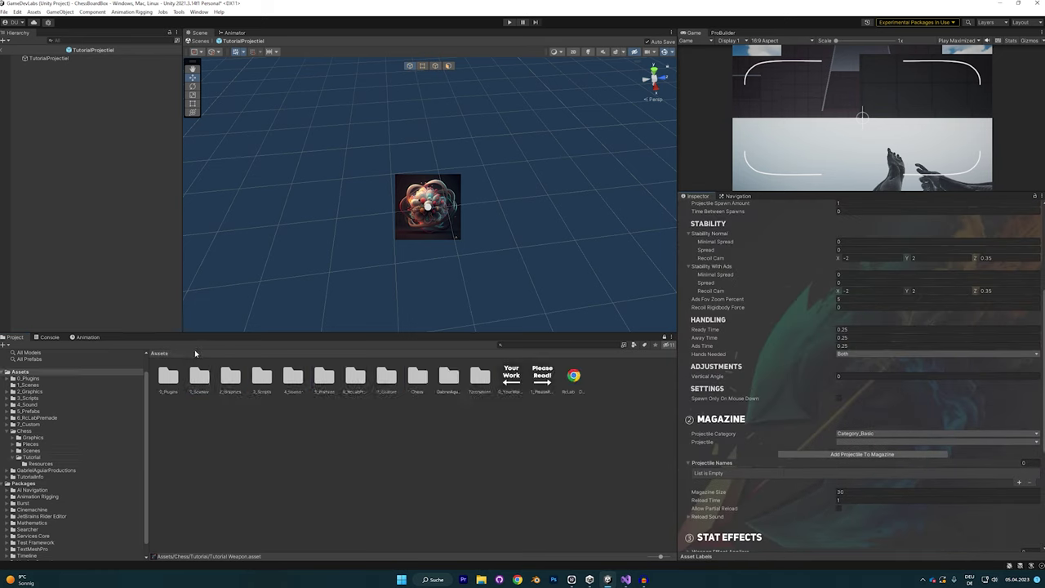
double_click(574, 377)
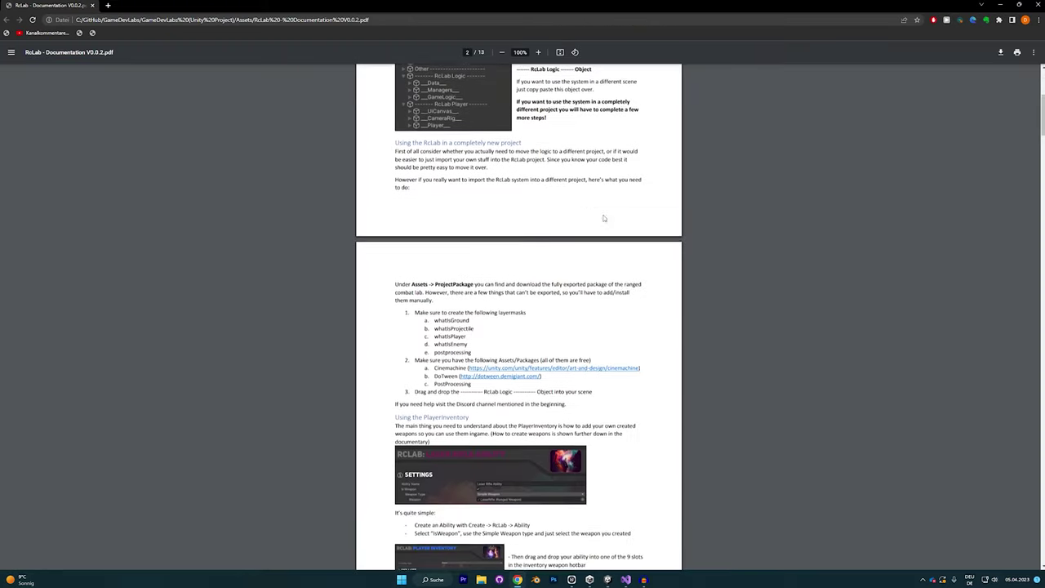
scroll(604, 218, "down", 20)
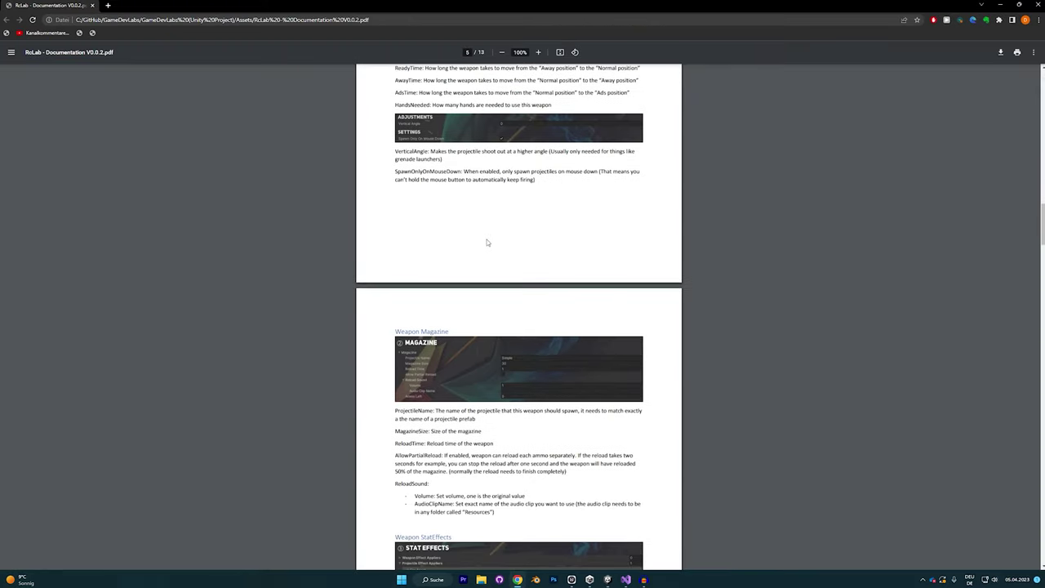
scroll(486, 243, "up", 14)
left_click_drag(395, 180, 509, 186)
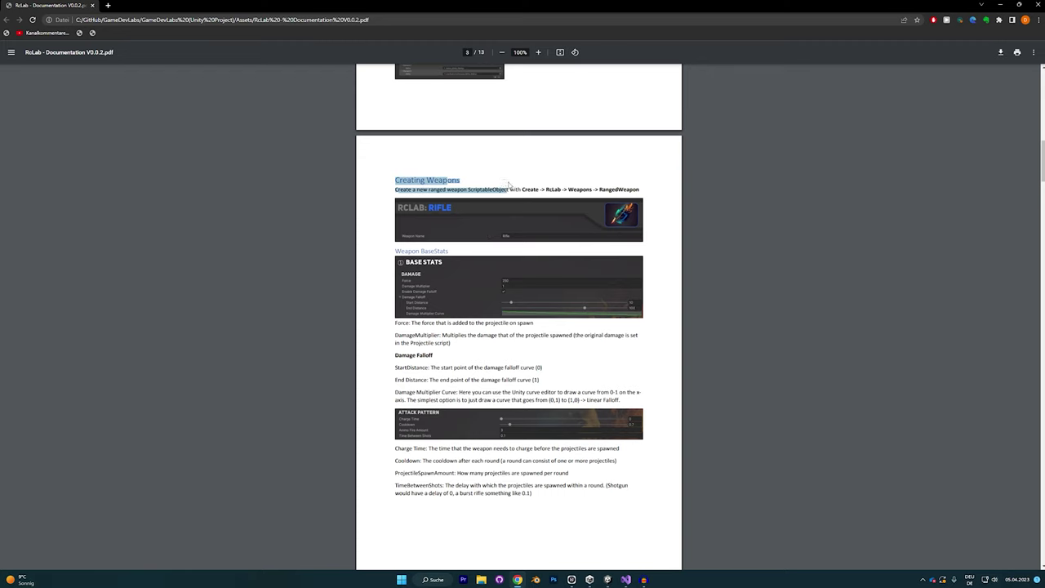
left_click(512, 185)
scroll(436, 186, "down", 5)
scroll(618, 220, "down", 4)
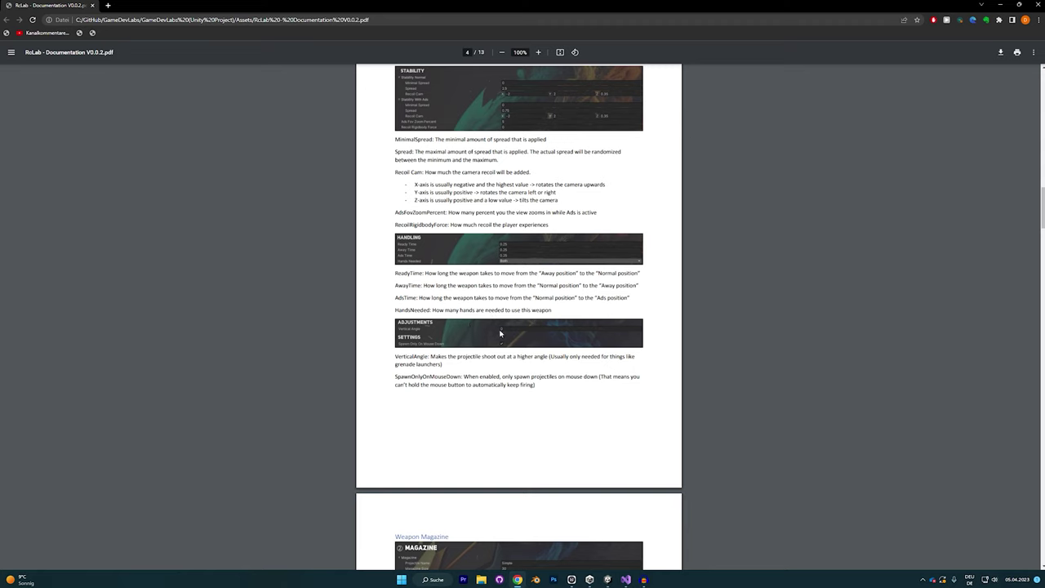
scroll(481, 278, "down", 7)
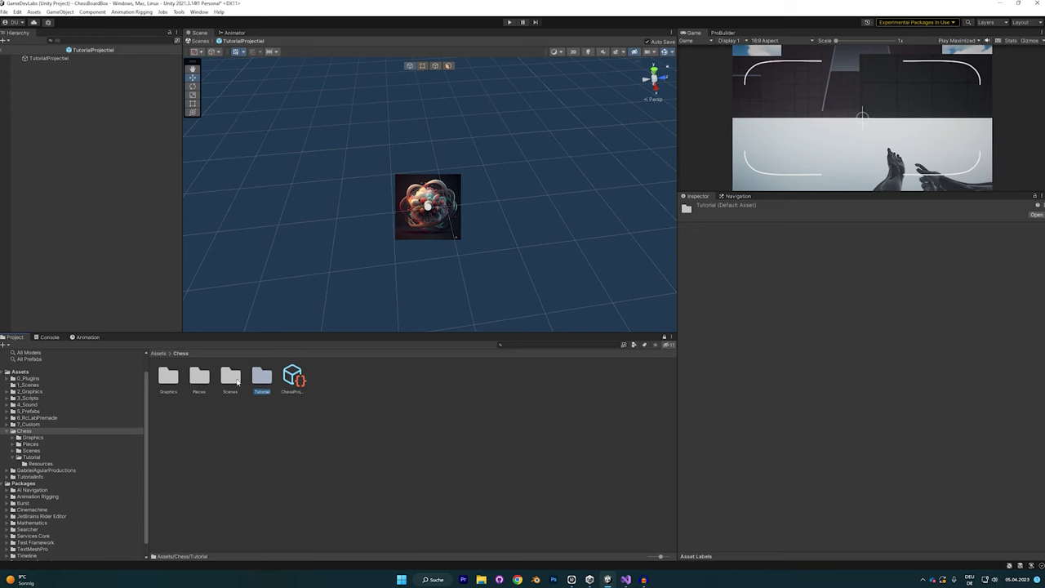
Set the Tutorial Weapon's damage Force to 150 and its attack Cooldown to 0.5
double_click(261, 377)
left_click(199, 380)
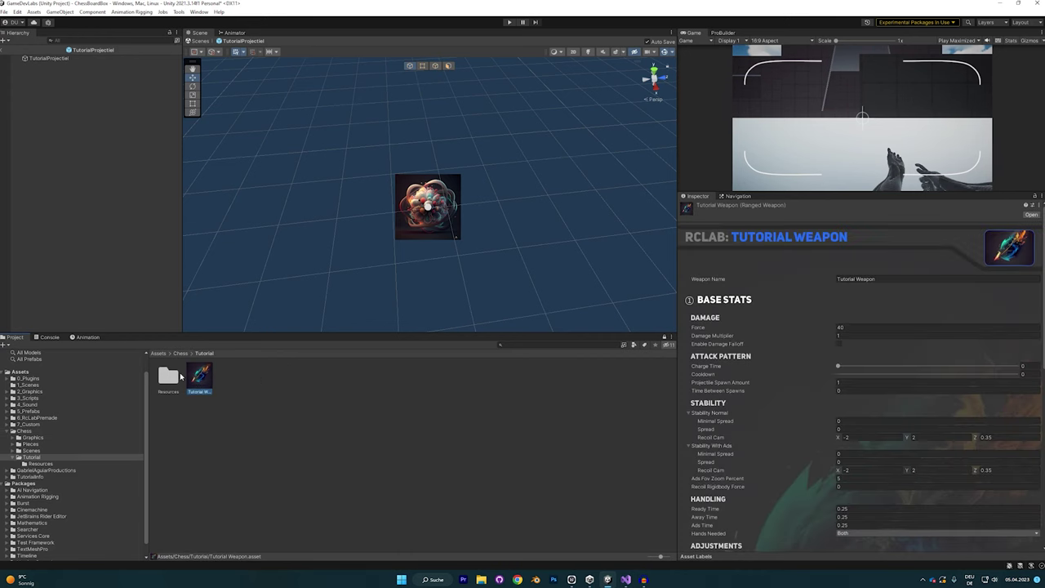
scroll(854, 325, "down", 1)
left_click(852, 305)
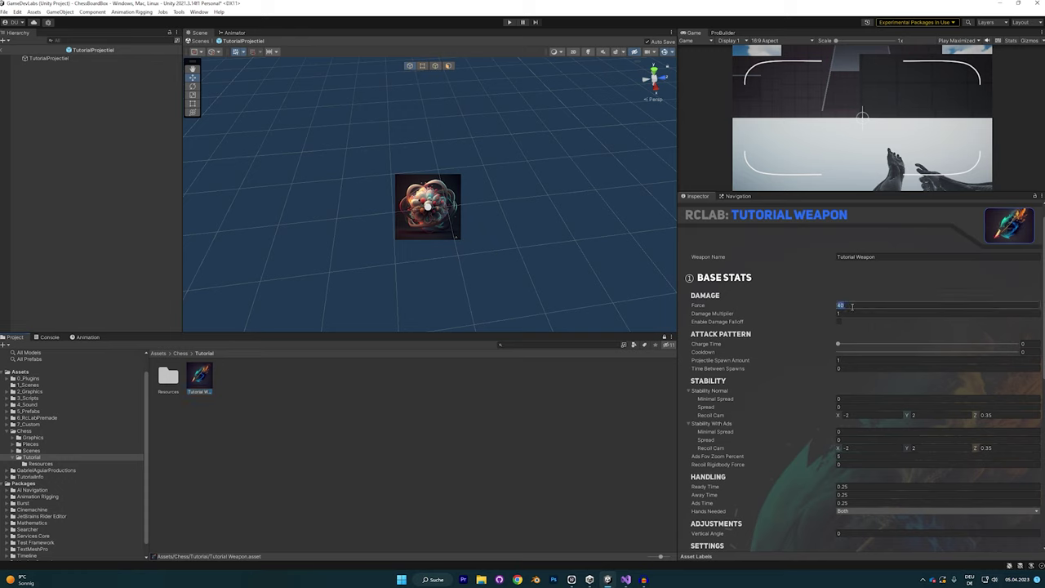
type("150")
left_click(1033, 351)
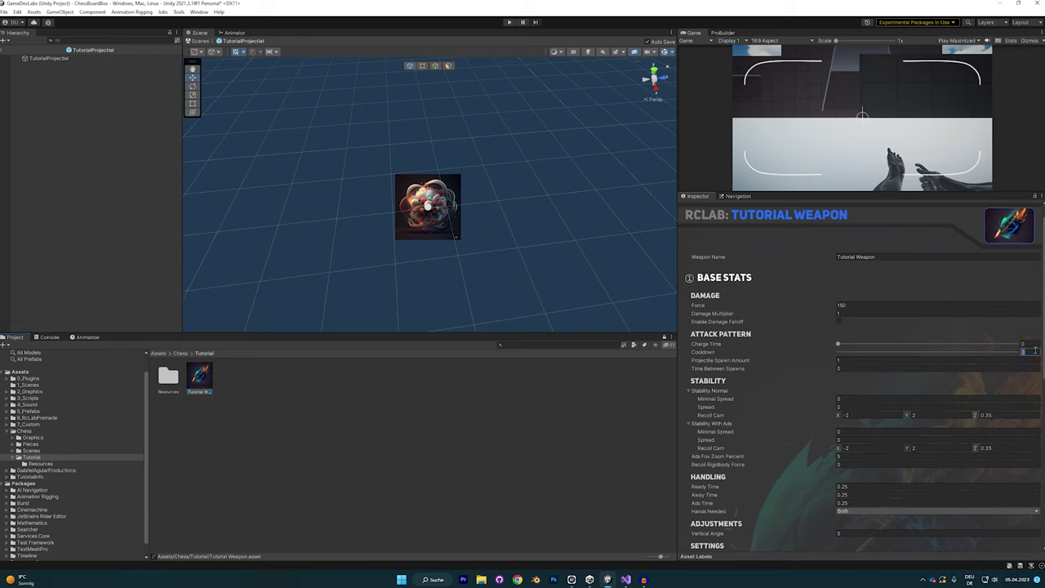
type("0.5")
Enable damage falloff and shape the Damage Multiplier Curve as a straight line falling from 1 to 0
left_click(839, 322)
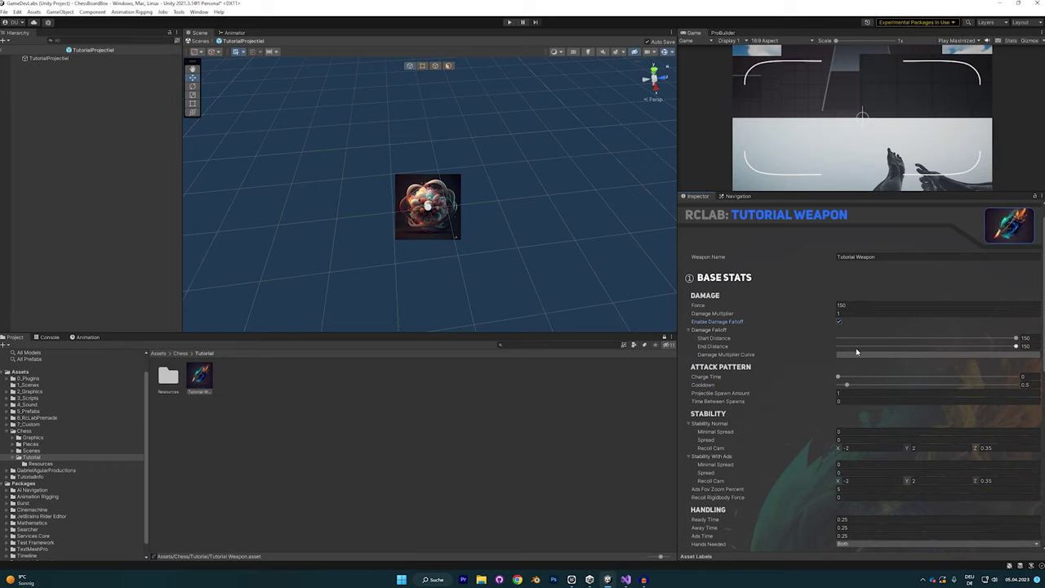
left_click(856, 353)
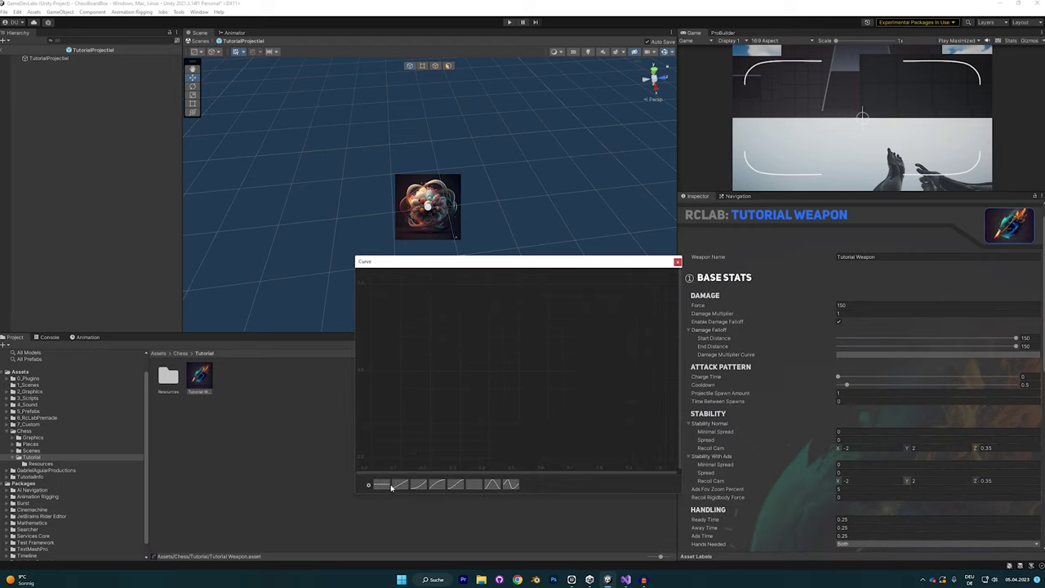
left_click(391, 487)
left_click_drag(666, 287, 667, 462)
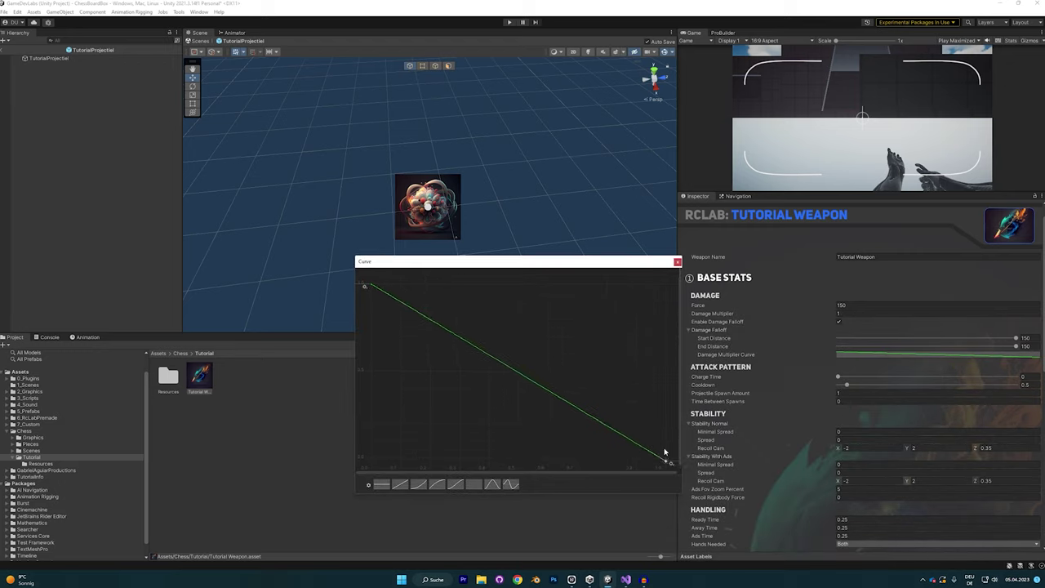
Set the falloff Start Distance to 10 and End Distance to 100, and raise the multiplier curve's end point slightly
left_click(1013, 339)
left_click(1013, 339)
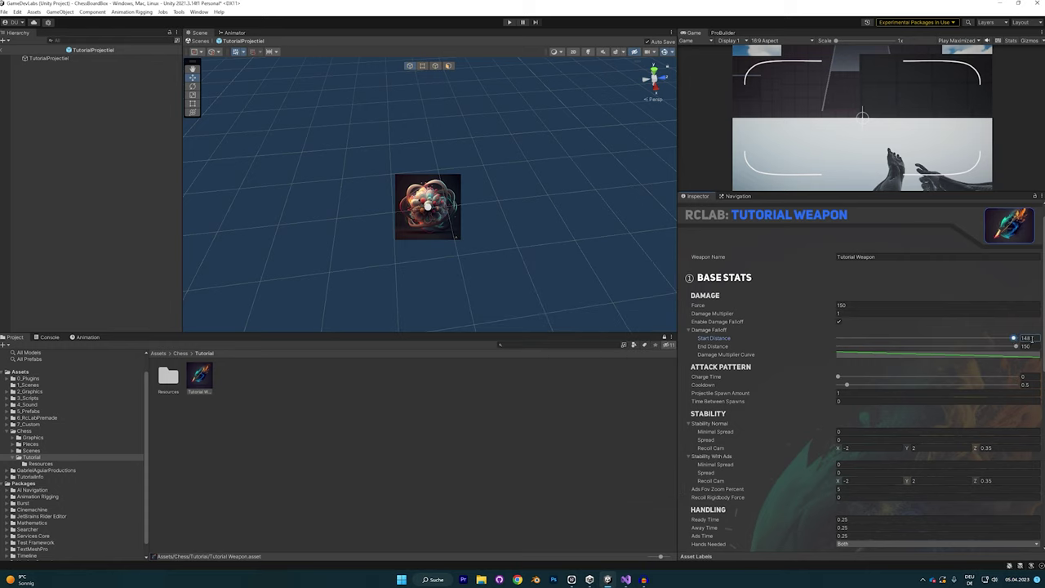
left_click(1033, 339)
type("1")
left_click(1037, 345)
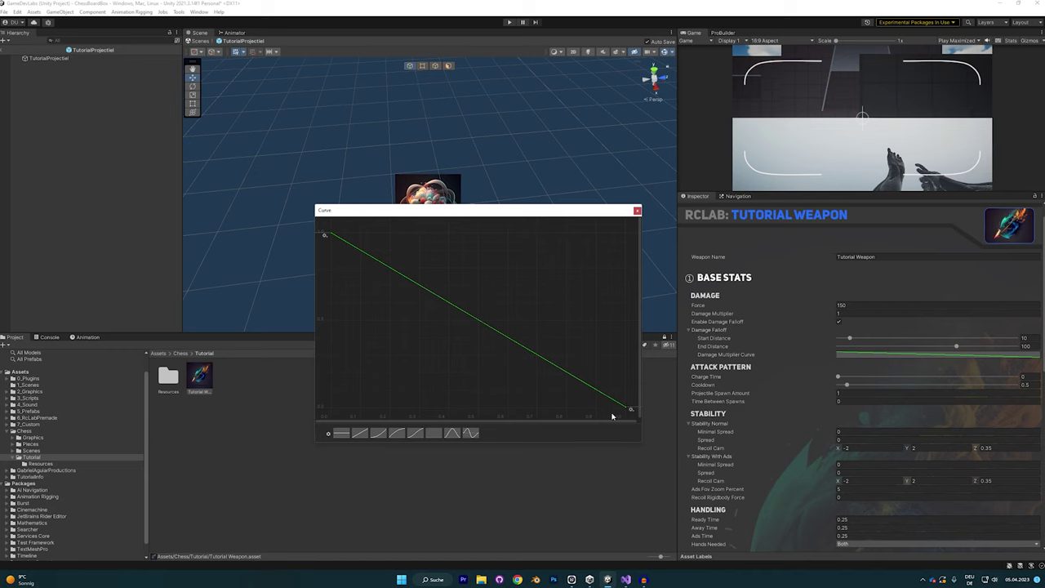
left_click_drag(629, 409, 631, 396)
left_click(637, 211)
scroll(808, 348, "down", 3)
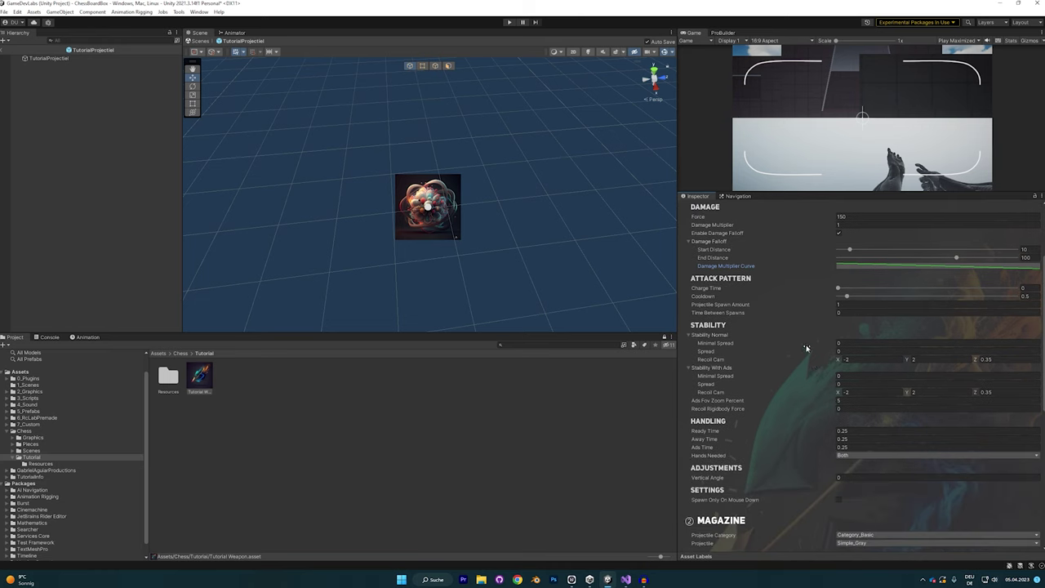
left_click(854, 305)
left_click(852, 307)
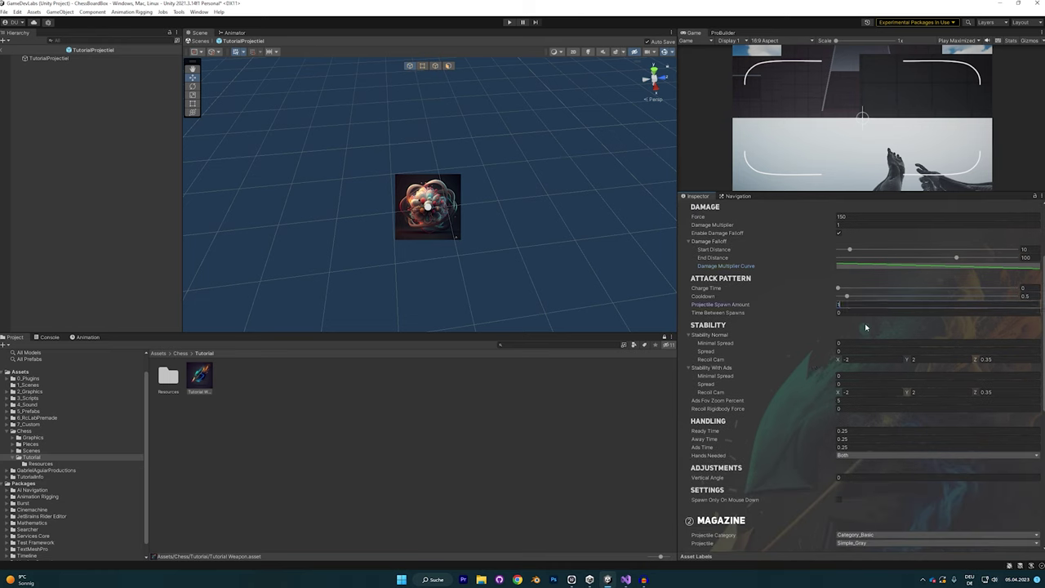
left_click_drag(857, 304, 827, 307)
Set the weapon's Spread to 1 under Stability With Ads and to 2 under Stability Normal
scroll(848, 311, "down", 2)
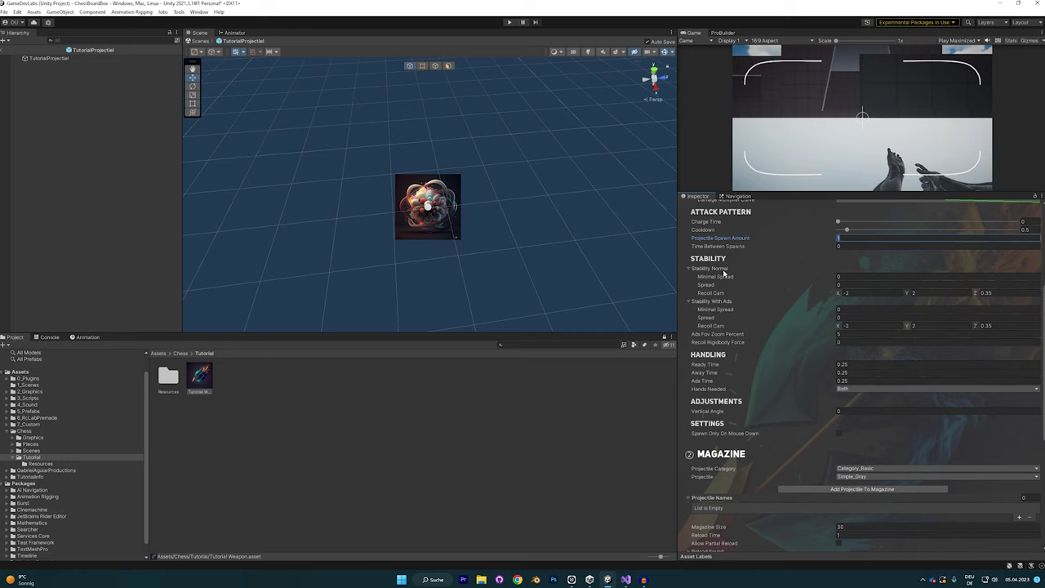
left_click(855, 316)
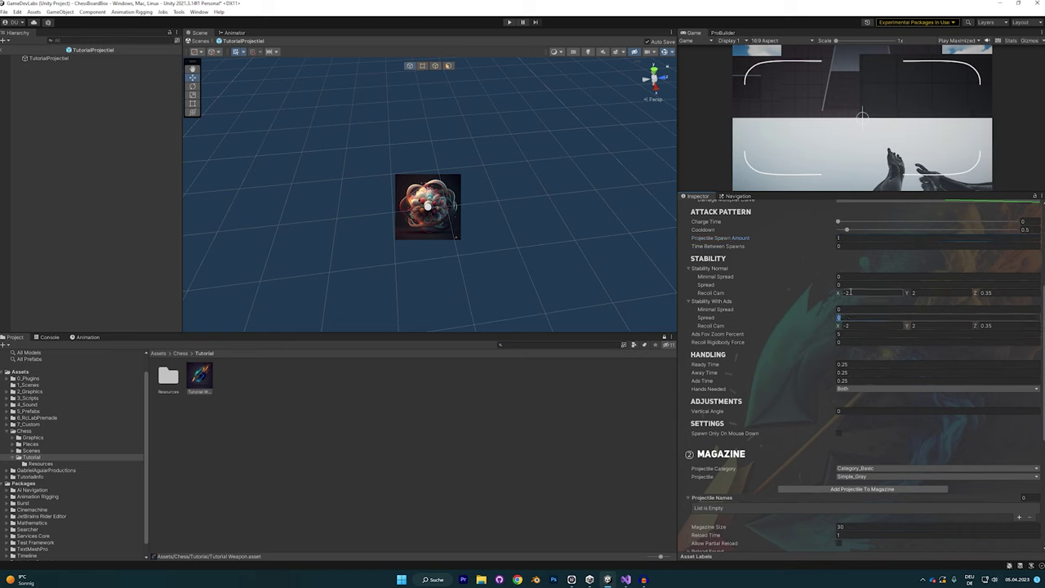
left_click(849, 284)
type("2")
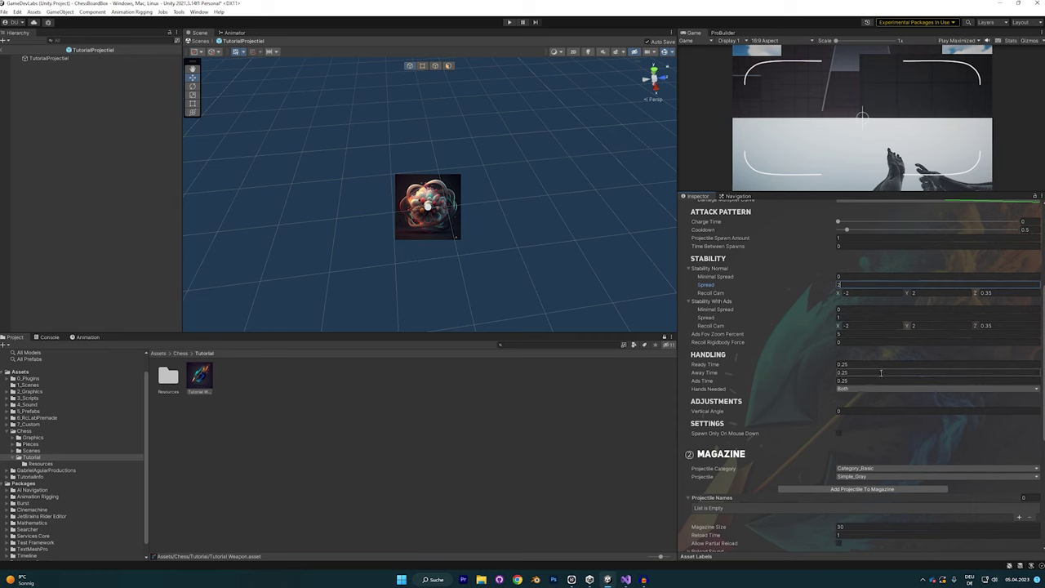
Add an empty entry to the Projectile Names list in the weapon's Magazine section
scroll(868, 364, "down", 3)
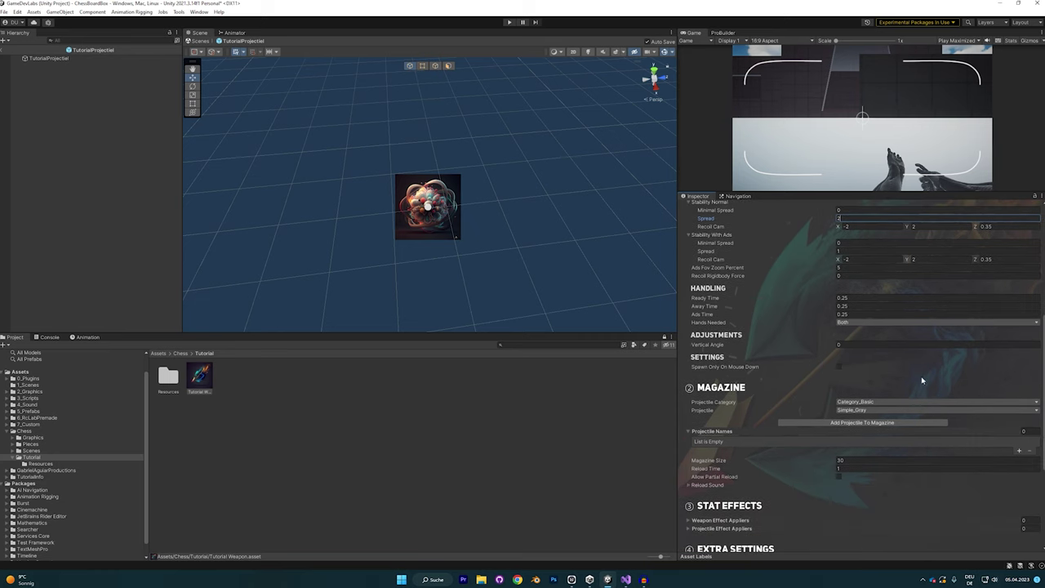
scroll(747, 335, "down", 3)
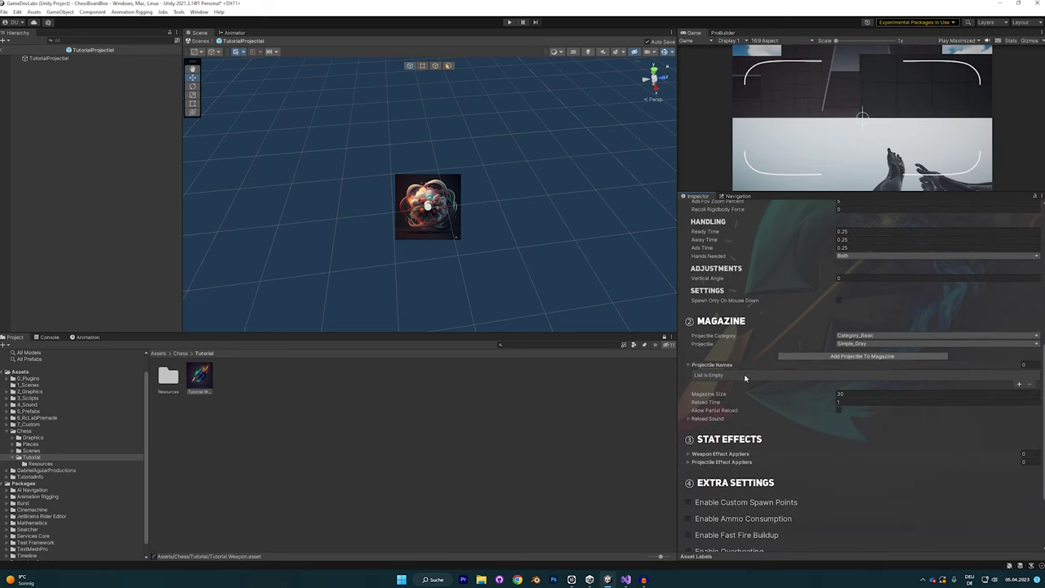
scroll(745, 370, "down", 1)
left_click(1018, 362)
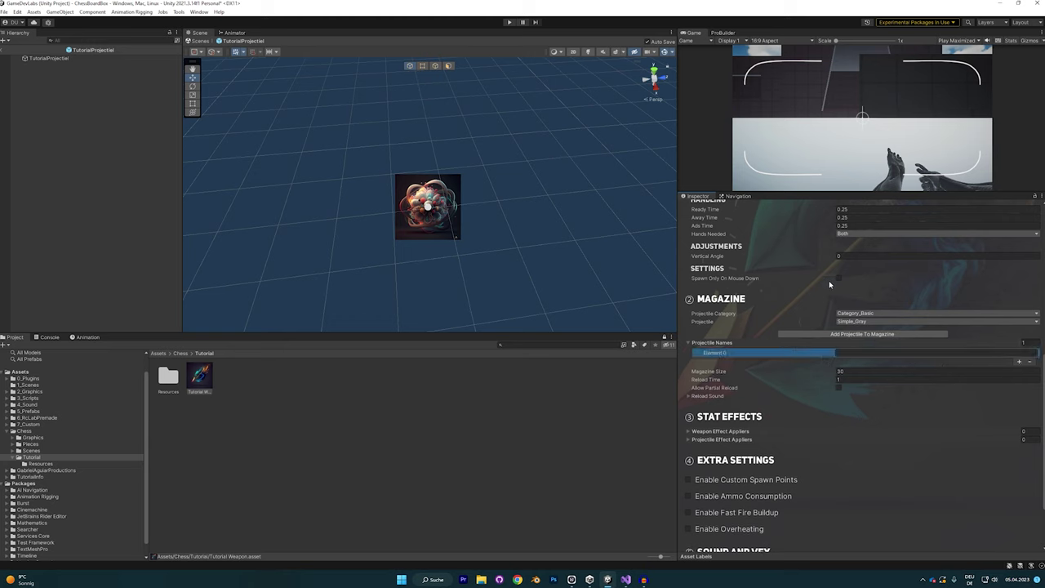
left_click(860, 353)
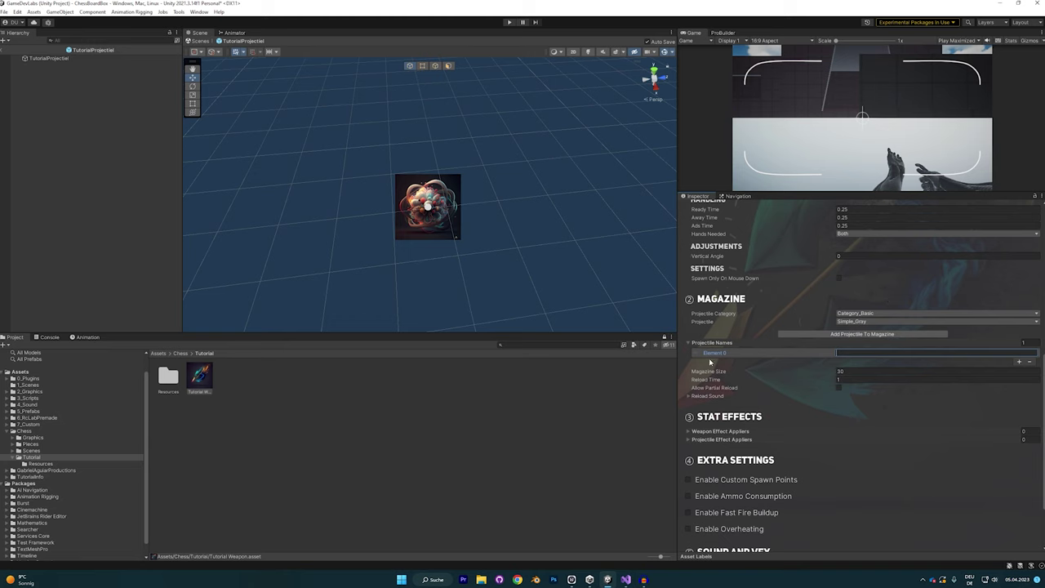
Rename the projectile prefab in the Tutorial Resources folder to TutorialProjectiel2
double_click(169, 378)
left_click(170, 377)
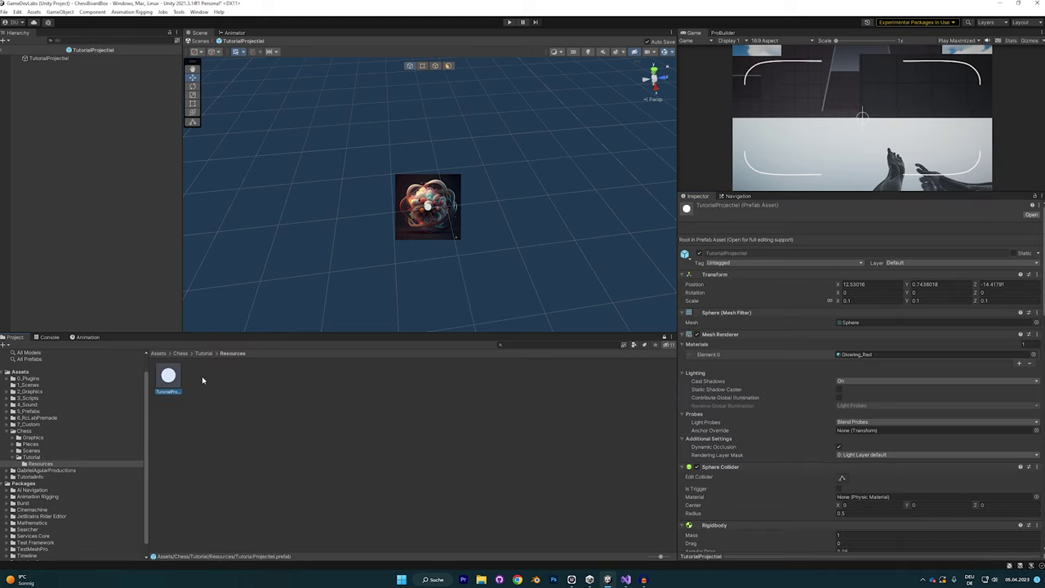
key("F2")
key("End")
type("2")
key("Return")
Enter TutorialProjectiel2 as Element 0 of the Tutorial Weapon's Projectile Names list
left_click(204, 354)
left_click(205, 375)
scroll(804, 340, "down", 10)
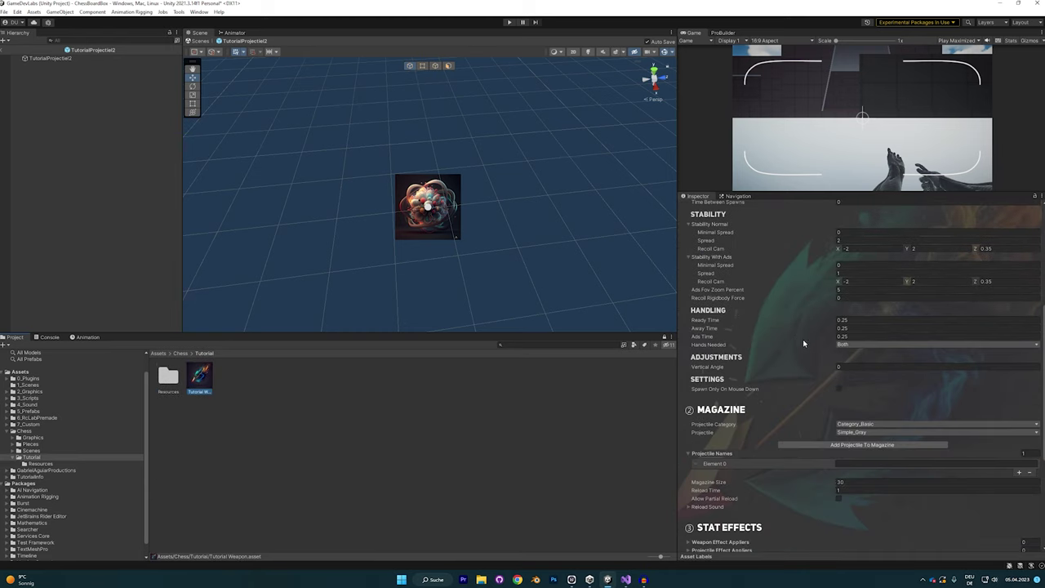
left_click(876, 275)
type("TutorialProjectiel2")
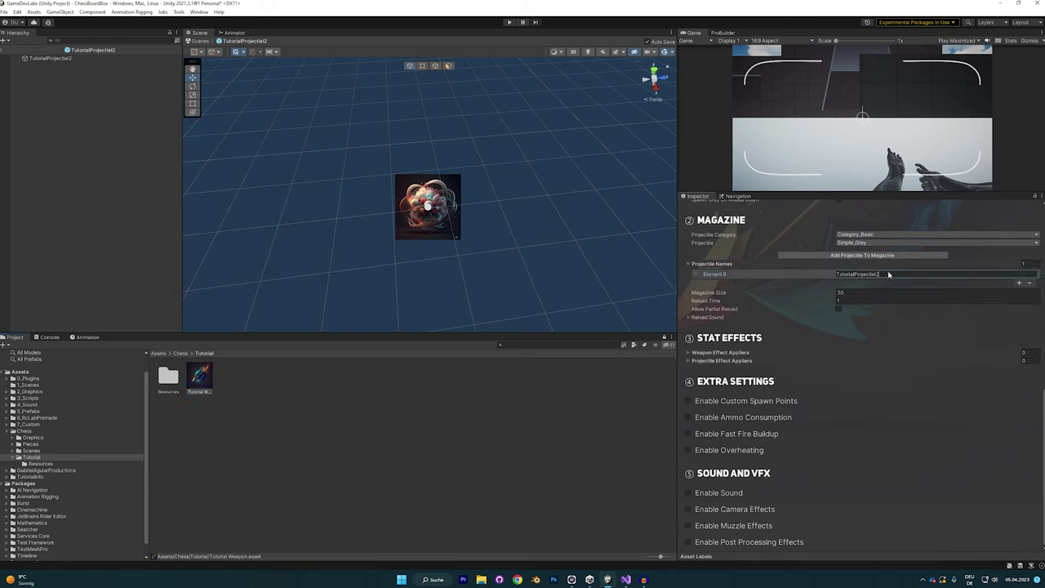
left_click_drag(889, 274, 824, 273)
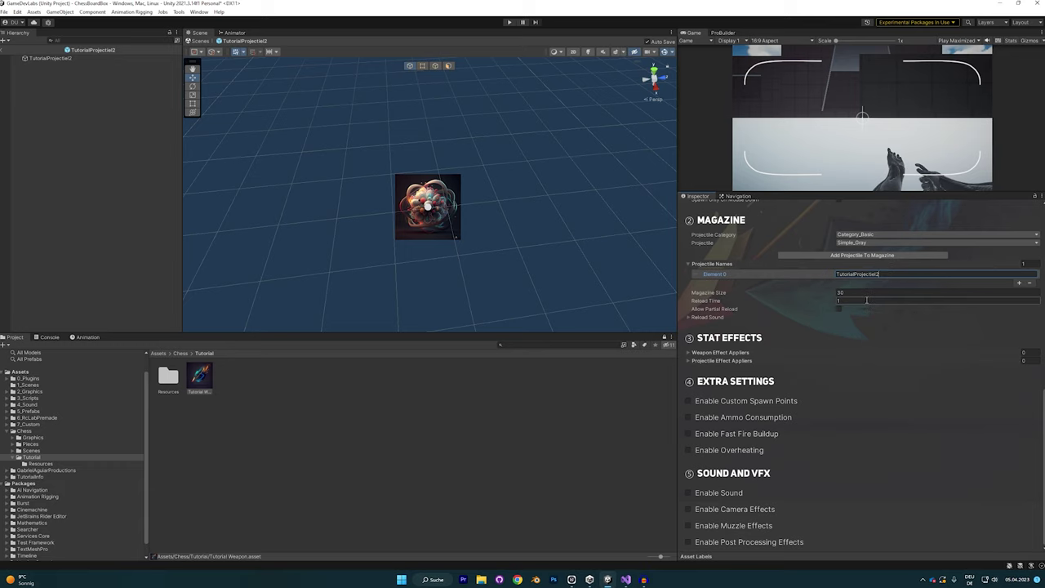
Return to the ChessBoardBox scene and delete the missing ability, Element 6, from the player _Combat_ object's Weapon Hotbar
left_click(427, 426)
left_click(5, 49)
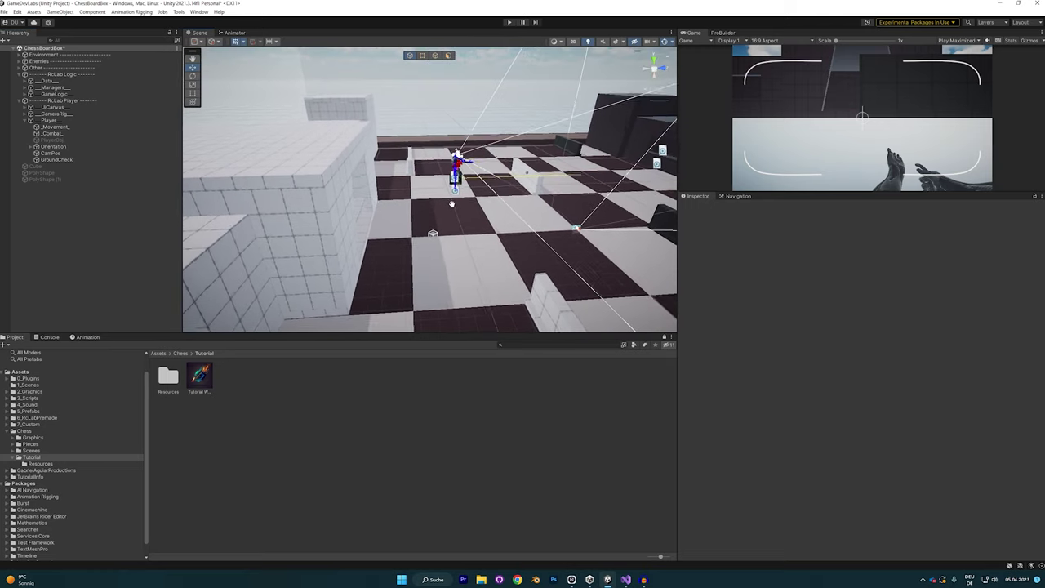
left_click(47, 134)
scroll(849, 330, "down", 10)
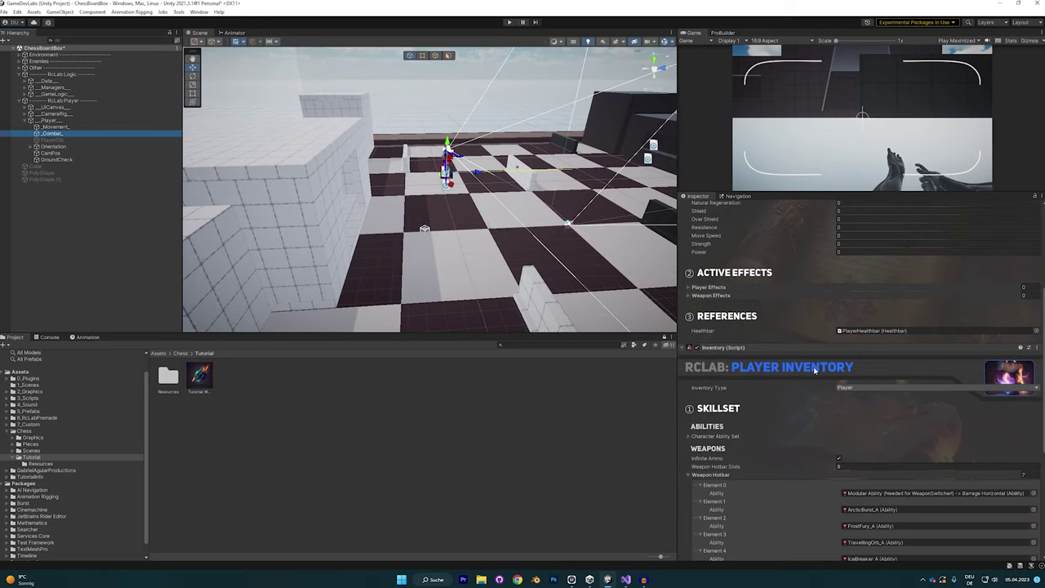
left_click(699, 387)
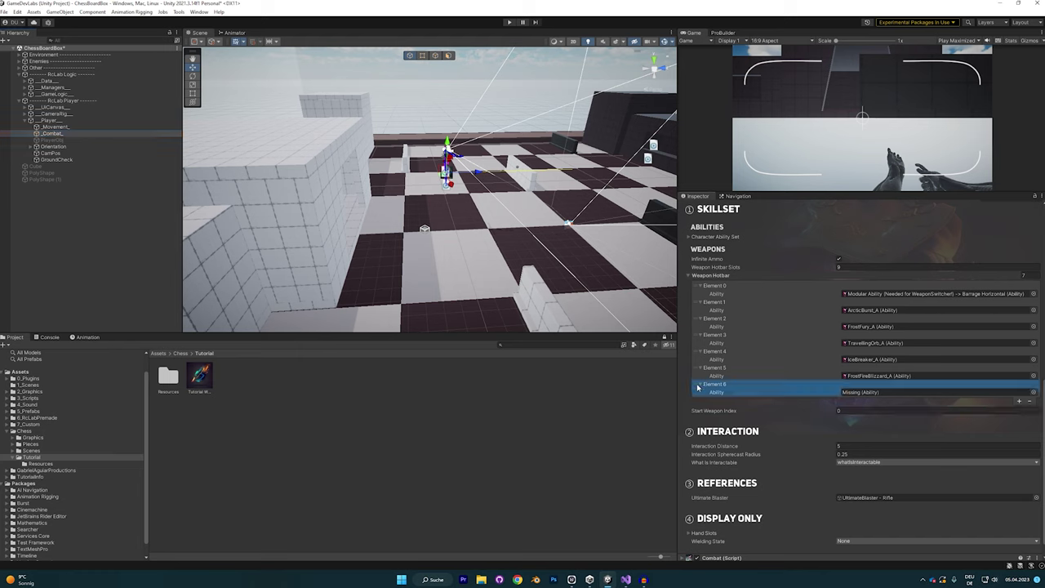
key("Delete")
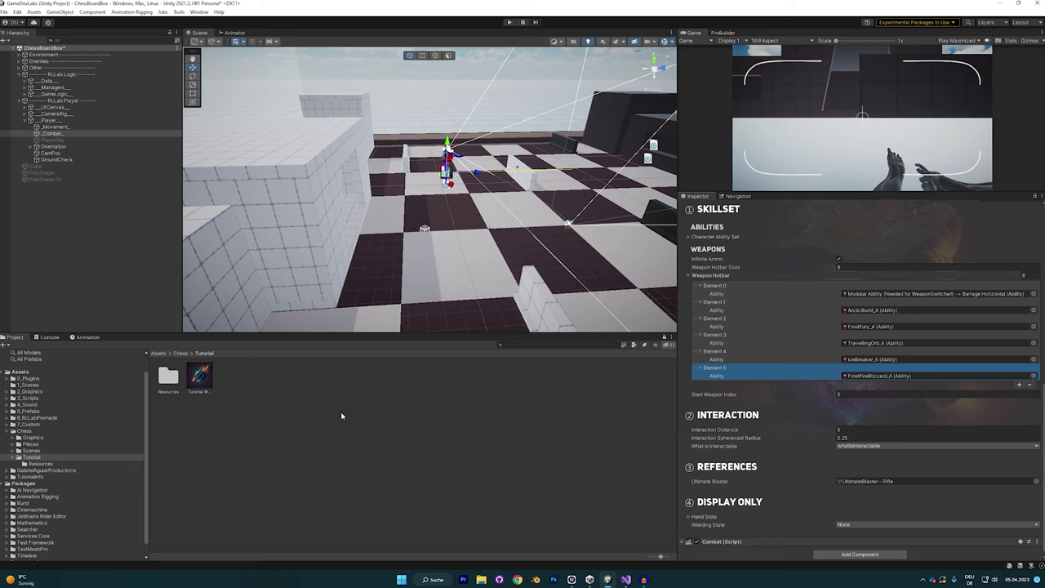
Create an RcLab Ability asset in the Tutorial folder, using Tutorial Ability as both its asset name and Ability Name
right_click(251, 415)
mouse_move(301, 197)
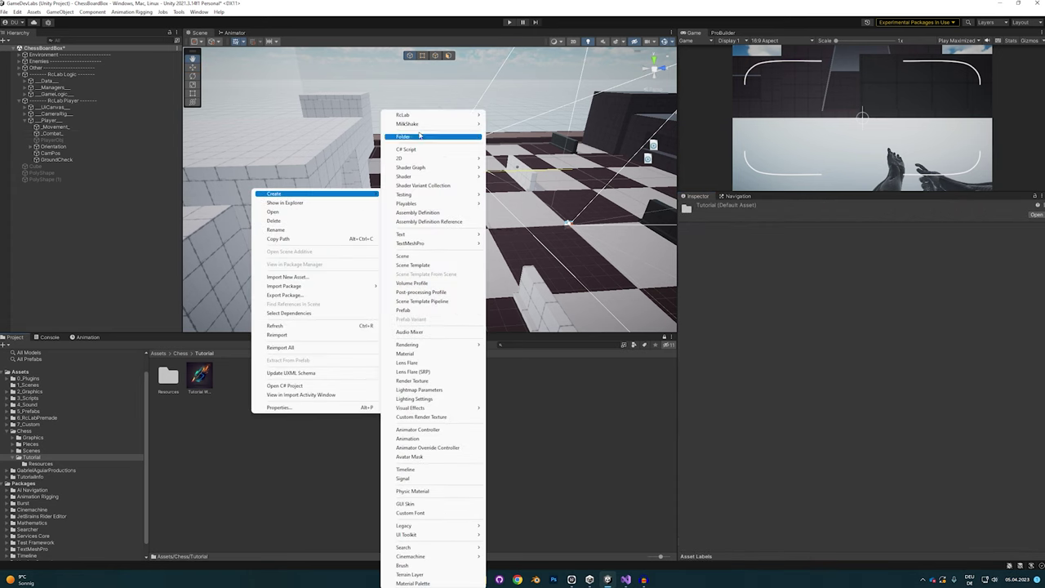
mouse_move(417, 115)
mouse_move(511, 124)
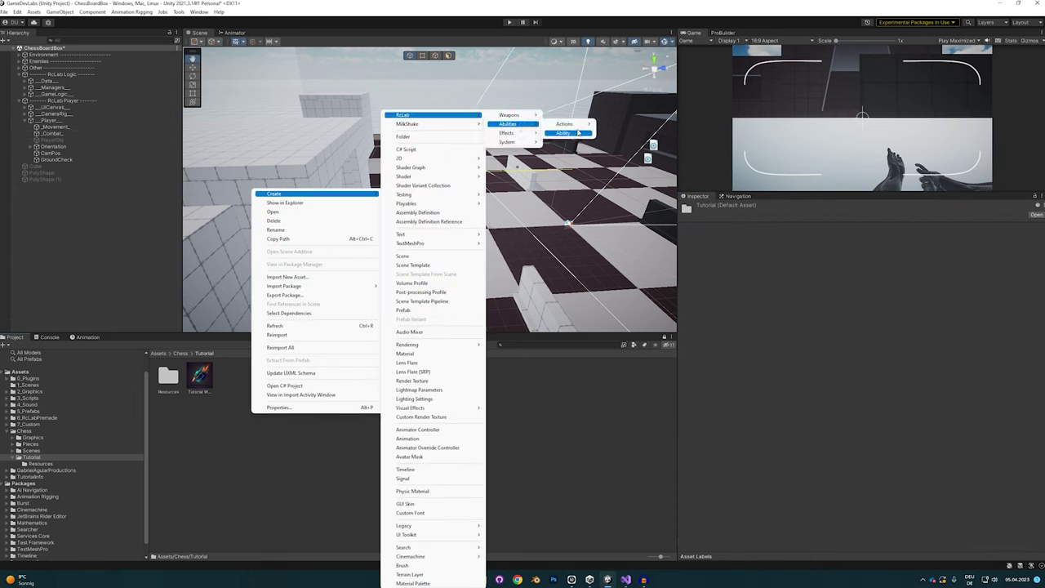
left_click(576, 133)
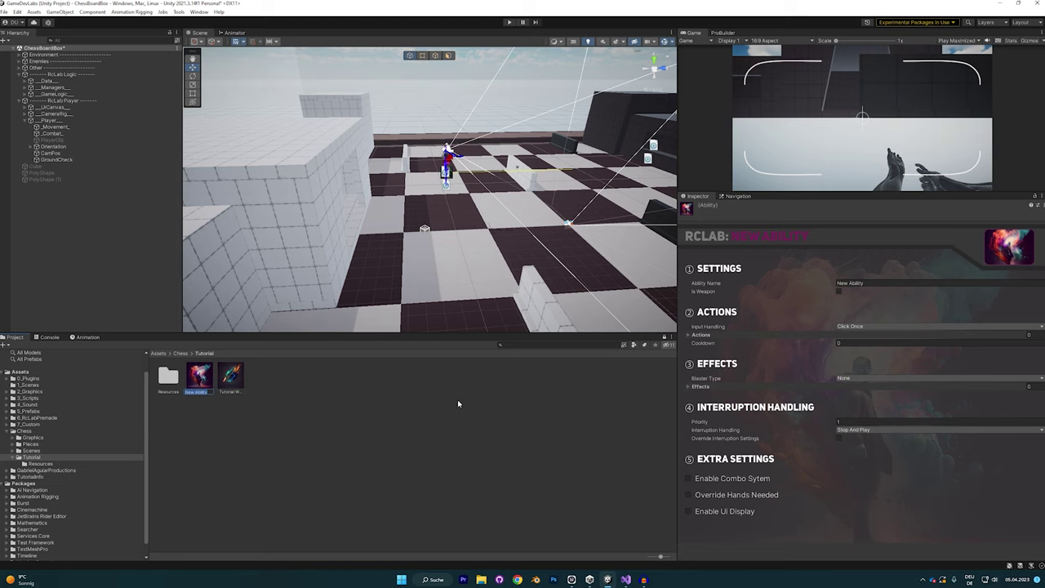
type("Tutorial Ability")
key("Return")
key("Return")
left_click(890, 284)
type("Tutorial Ability")
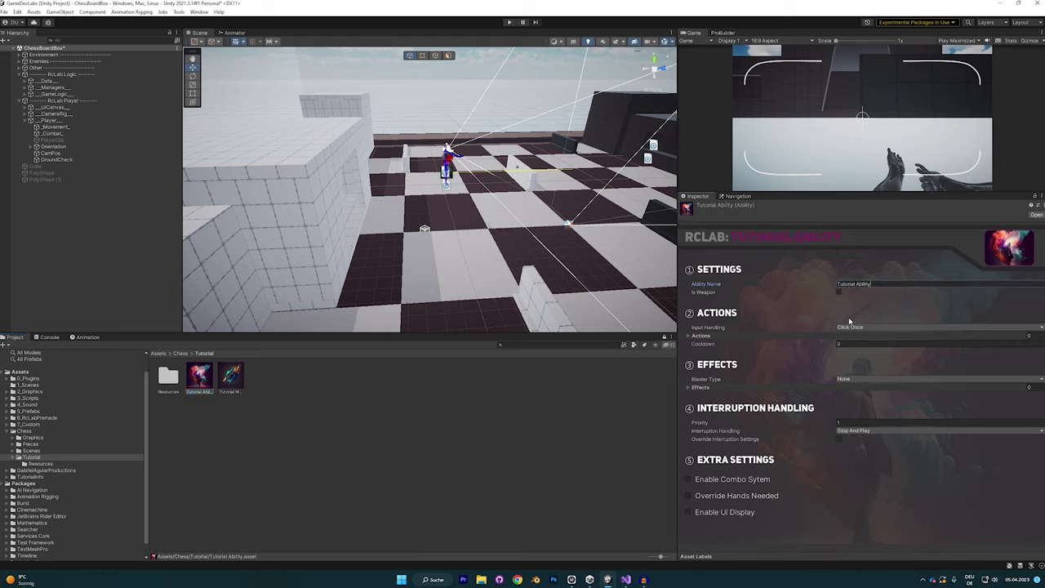
left_click(692, 335)
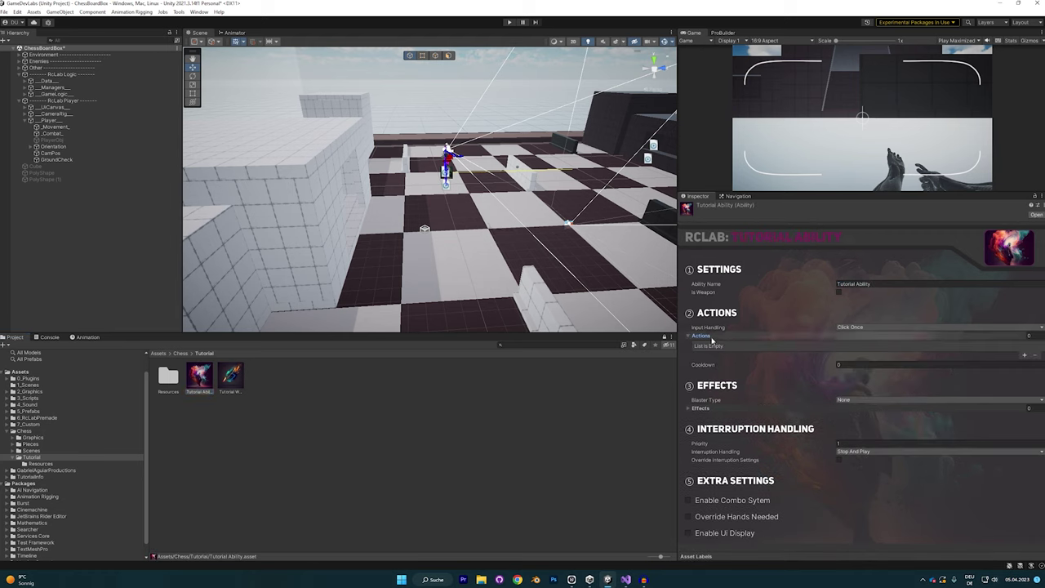
left_click(1023, 354)
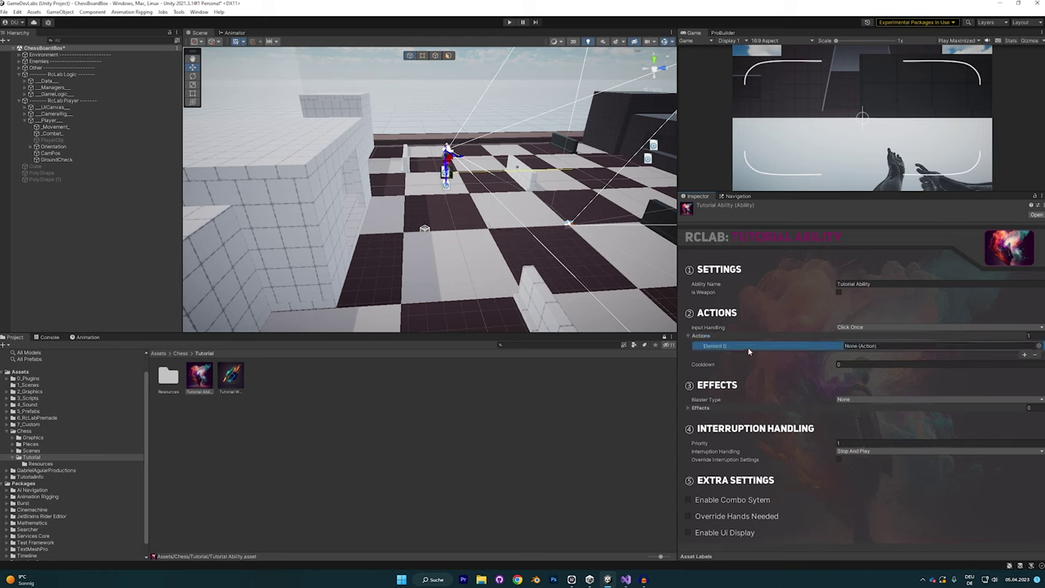
key("Delete")
left_click(702, 336)
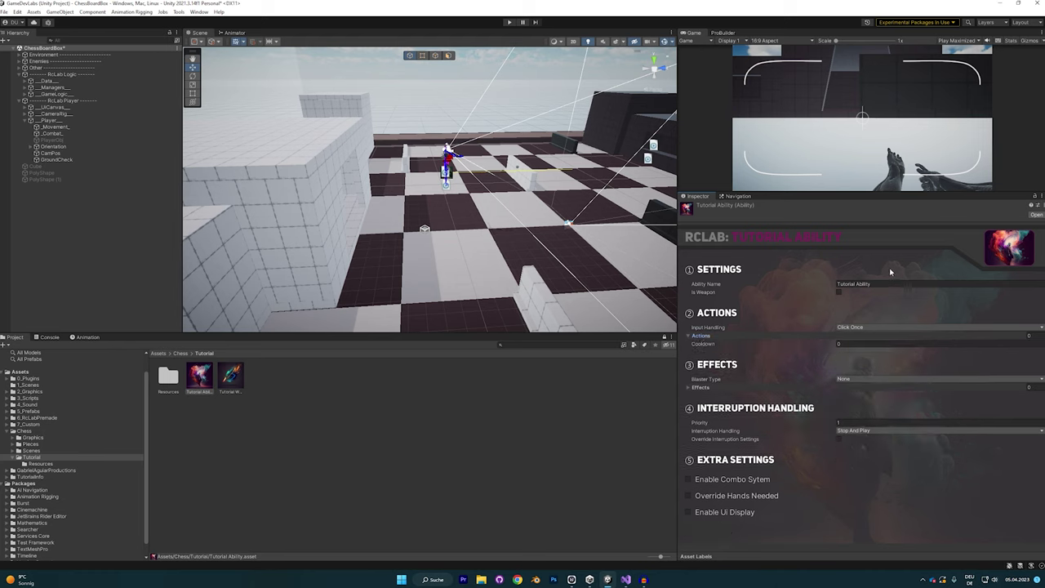
Mark the Tutorial Ability as a weapon of type Simple Weapon and assign the Tutorial Weapon asset to it
left_click(838, 292)
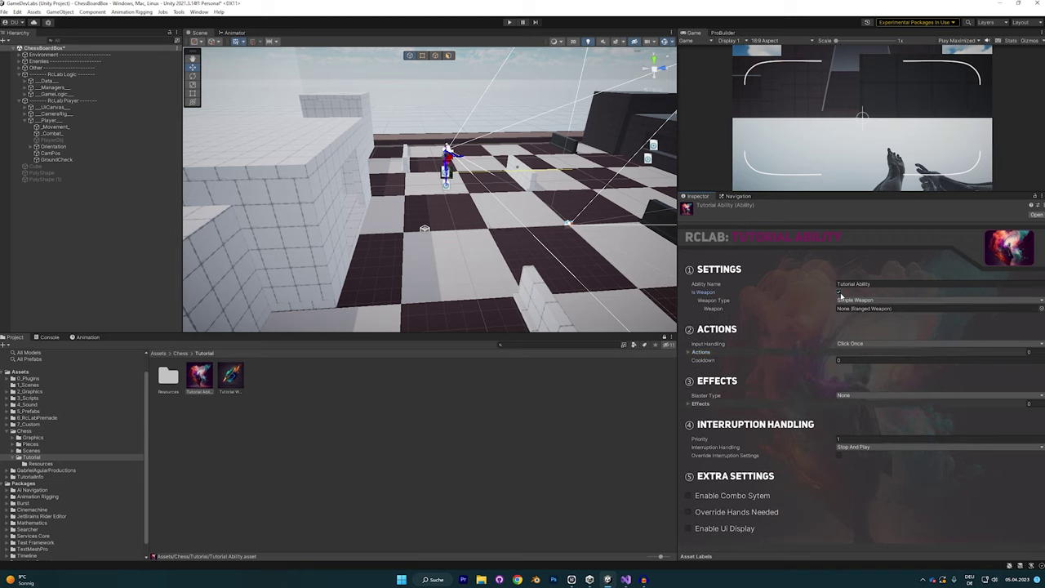
left_click(853, 300)
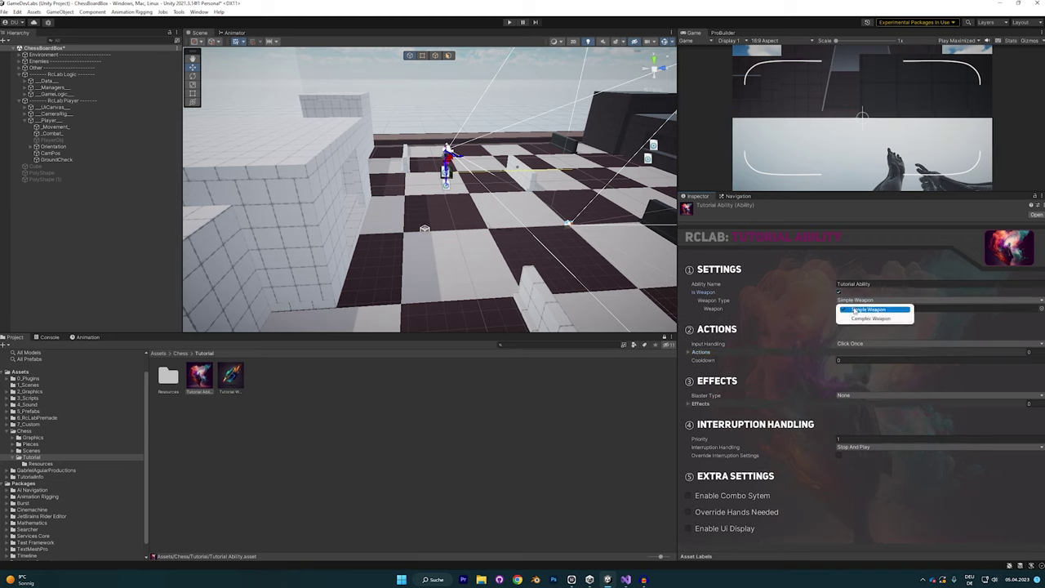
left_click(860, 308)
left_click_drag(803, 339, 865, 308)
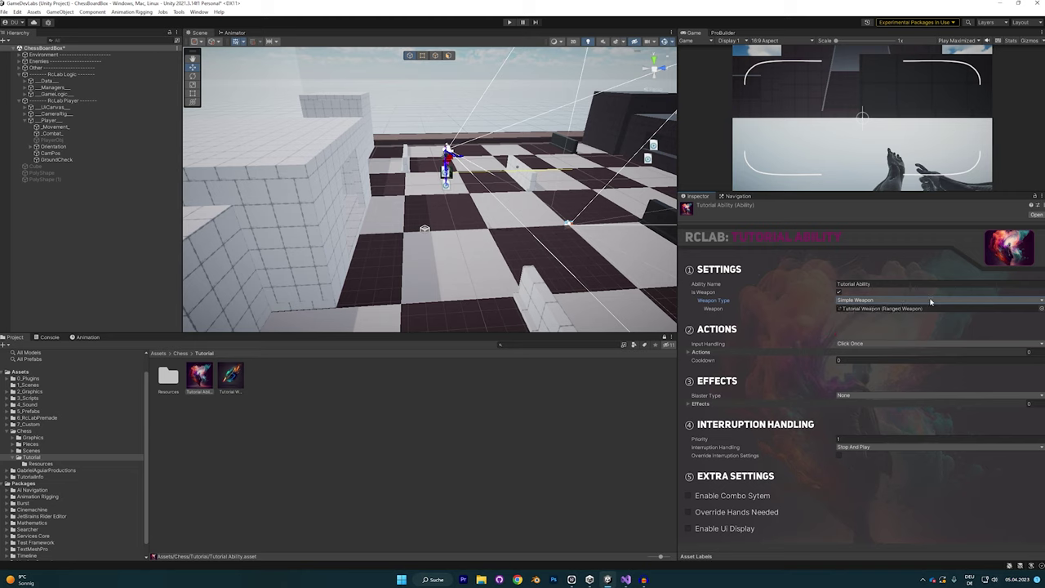
Set the Tutorial Ability's Blaster Type to Pistol
left_click(849, 396)
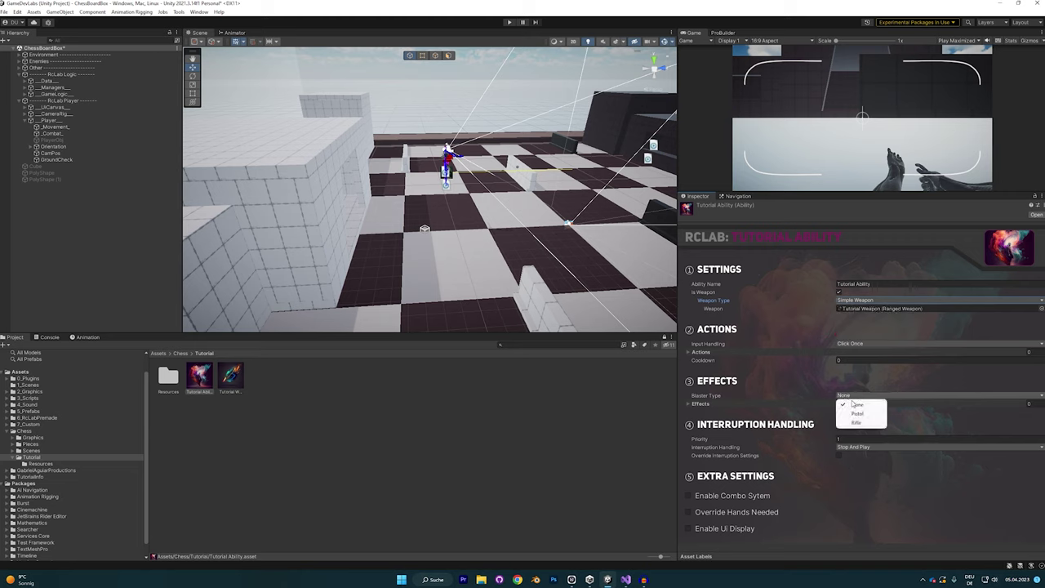
left_click(853, 413)
left_click(418, 400)
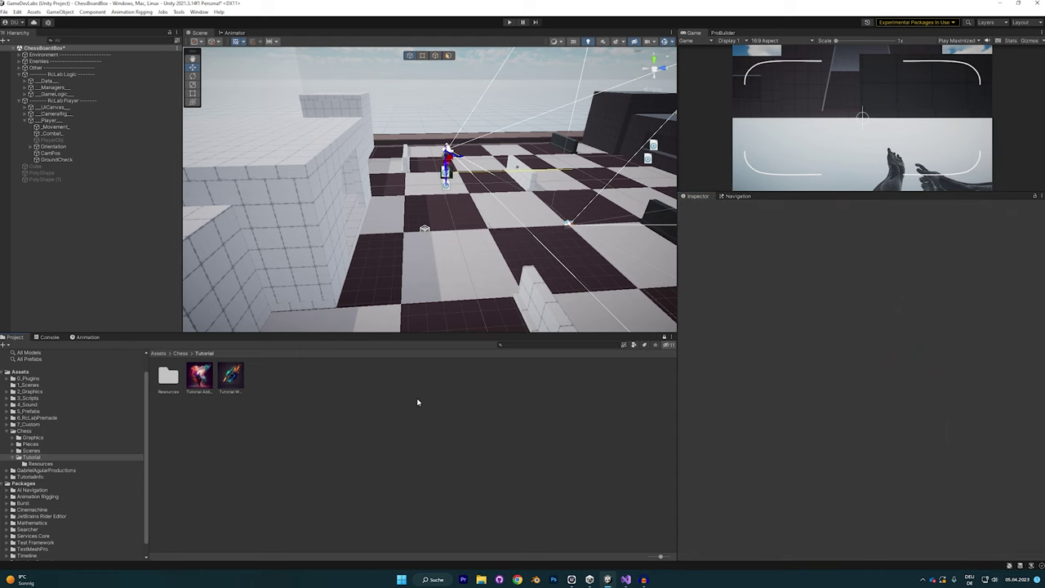
Add an Element 6 to the player _Combat_ object's Weapon Hotbar and assign the Tutorial Ability to it
left_click(50, 133)
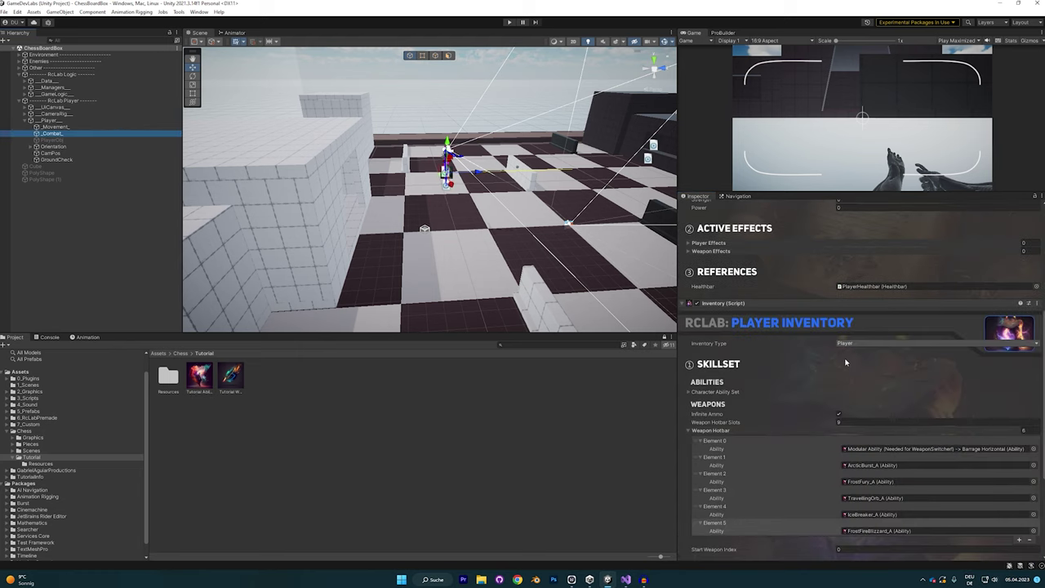
left_click_drag(202, 382, 1020, 382)
left_click(1018, 380)
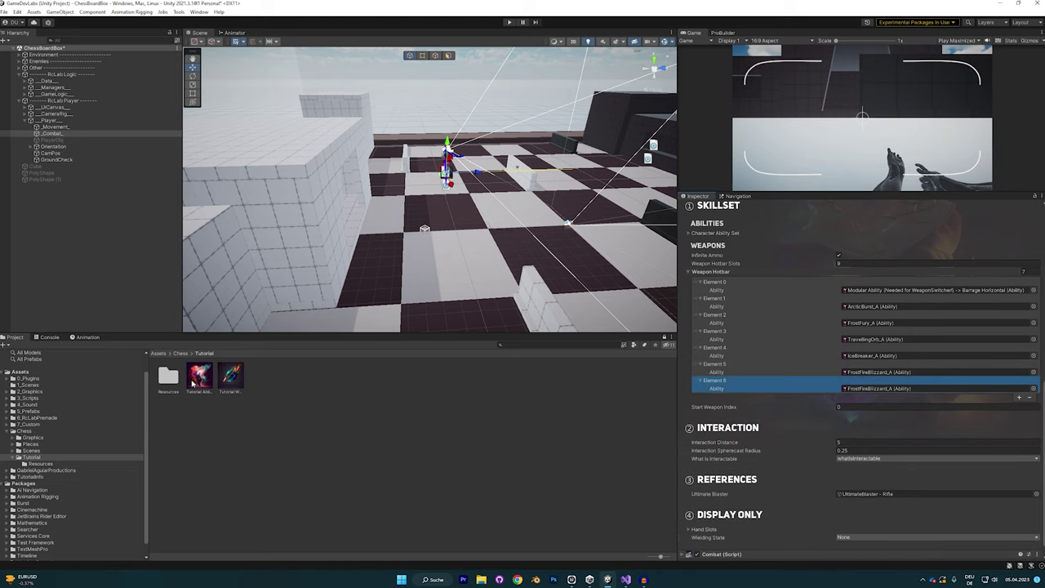
left_click_drag(193, 383, 879, 390)
Run the game, move and jump around the chessboard, and test-fire the new pistol
left_click(509, 22)
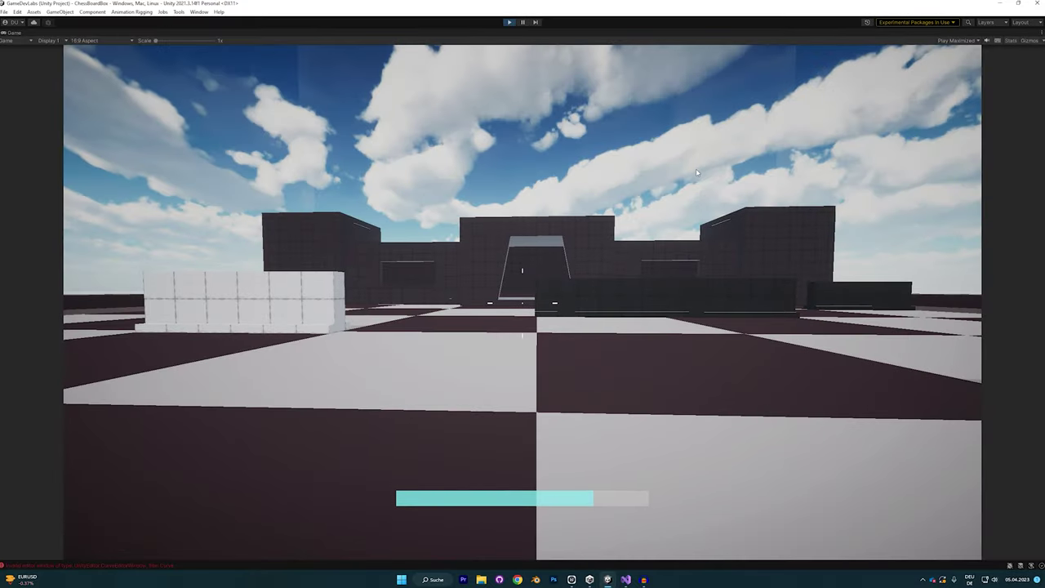
key("w")
key("space")
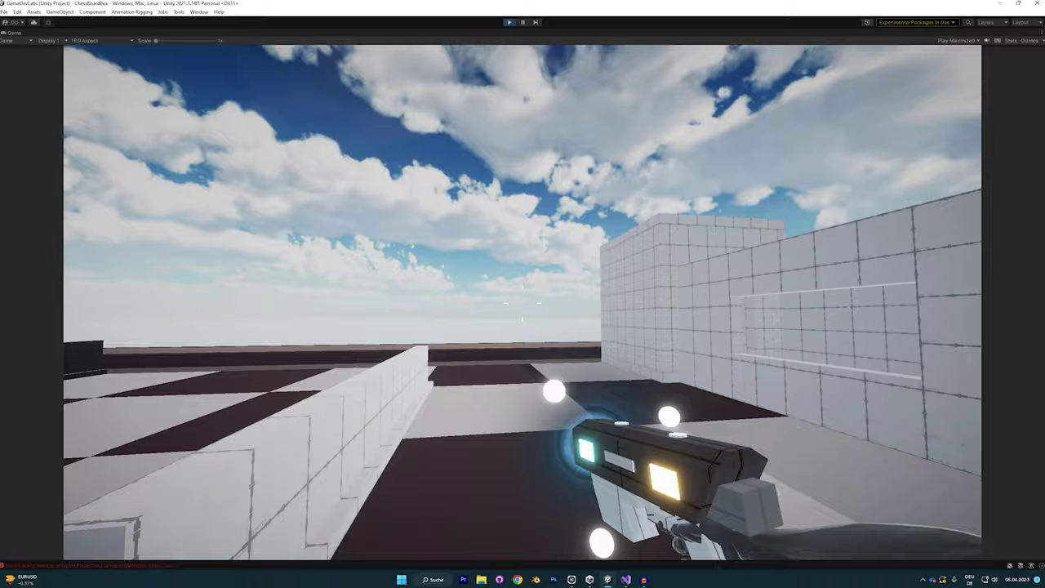
key("space")
left_click(522, 303)
left_click(523, 303)
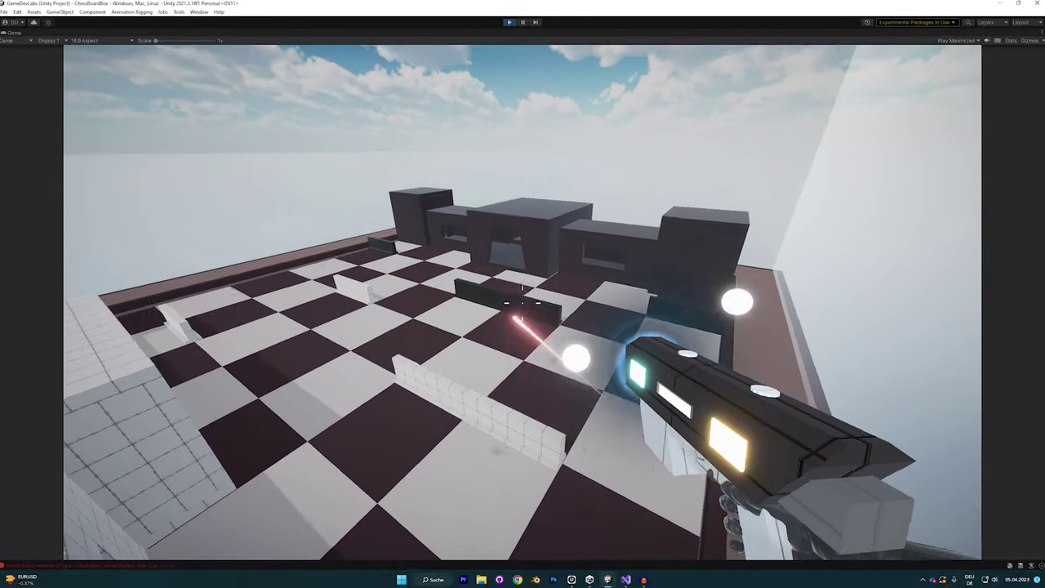
left_click(522, 303)
left_click(523, 303)
left_click(522, 303)
left_click(523, 303)
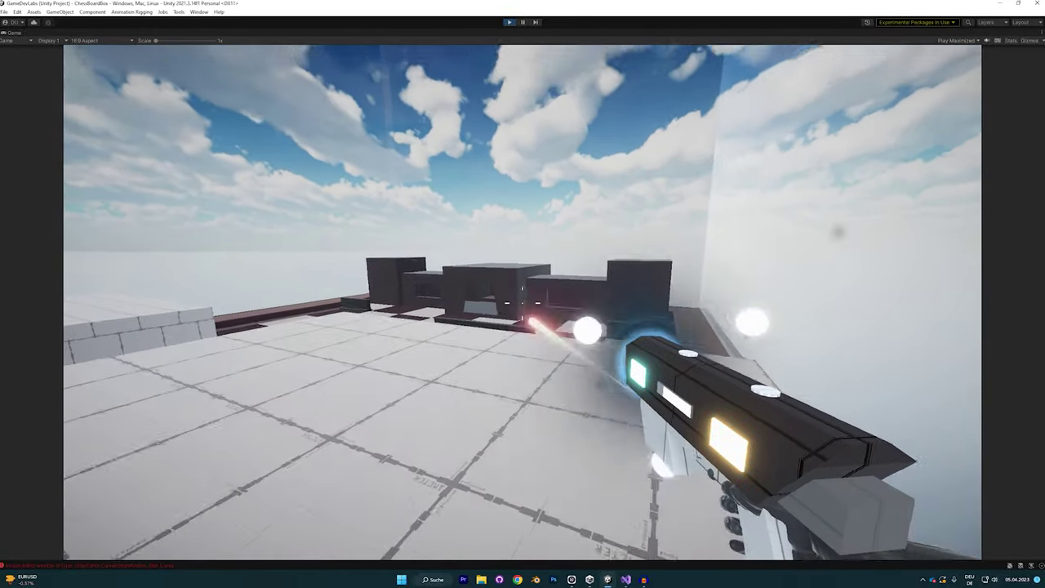
Test the pistol's aimed shots in the running game, and stop play mode
right_click(522, 303)
left_click(522, 303)
left_click(523, 303)
key("w")
left_click(522, 303)
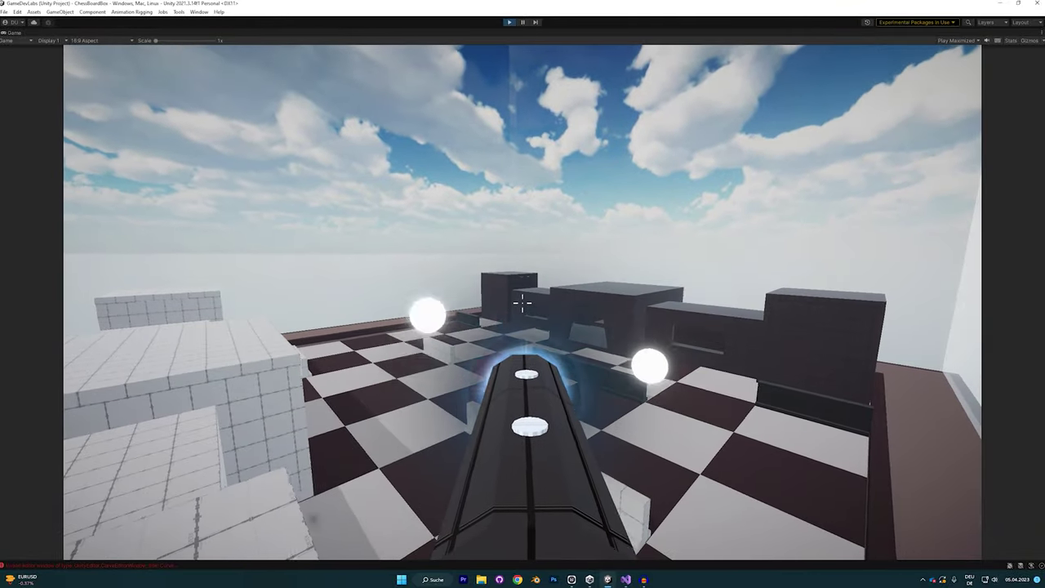
key("Escape")
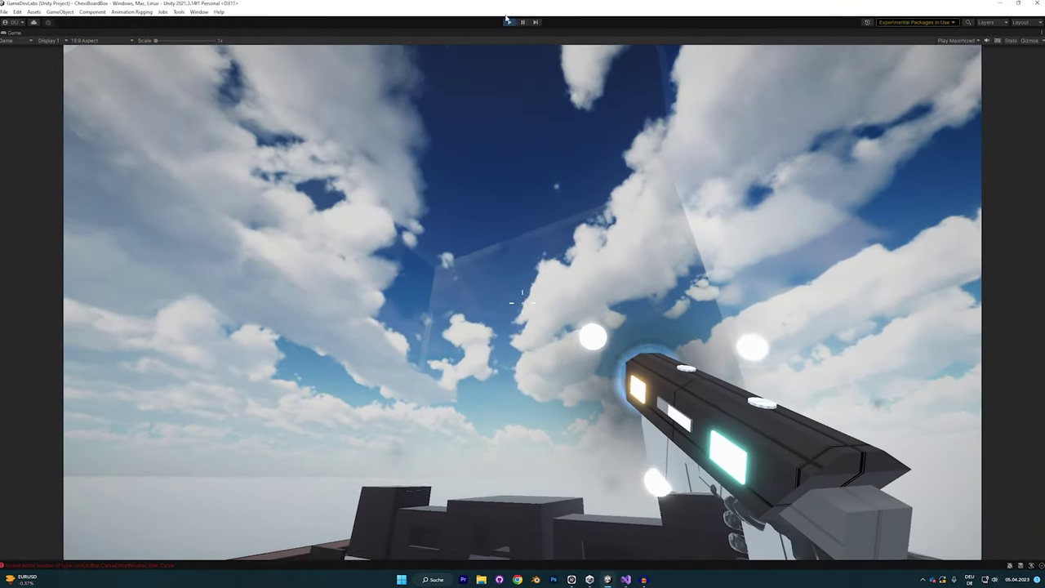
left_click(509, 22)
Select the Tutorial Weapon asset, save the open script in Visual Studio, and return to Unity to reload the scripts
left_click(231, 378)
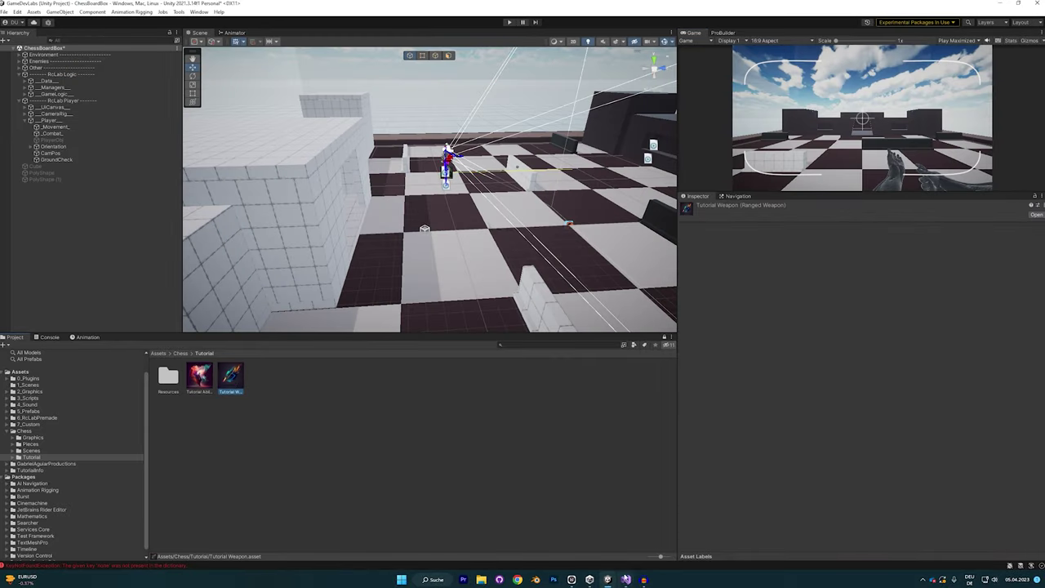
left_click(626, 579)
key("ctrl+s")
left_click(607, 579)
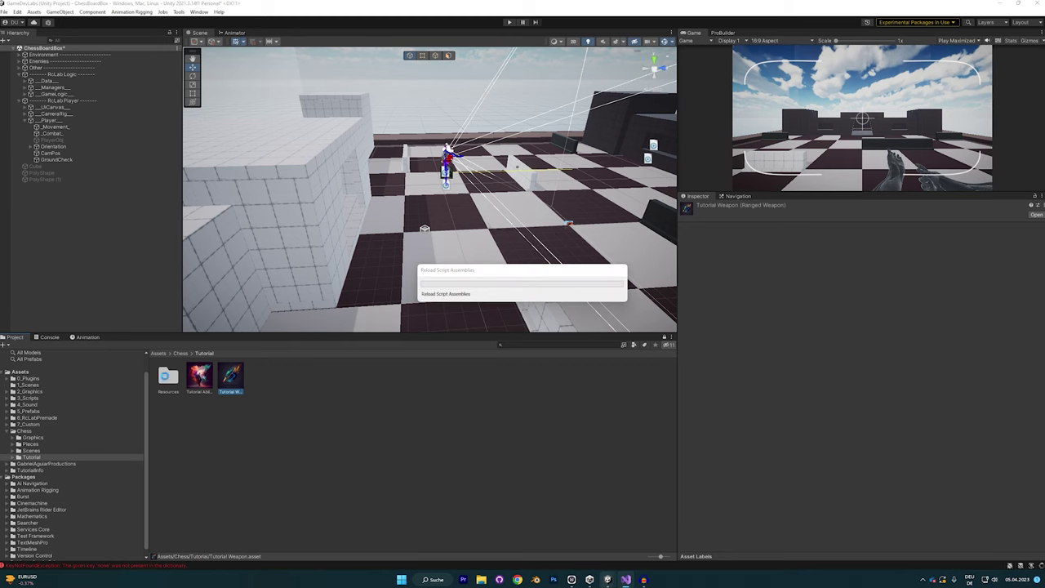
Enable sound on the Tutorial Weapon and enter Silenced Pistol 2 as the Fire Sound's audio clip name
scroll(800, 351, "down", 10)
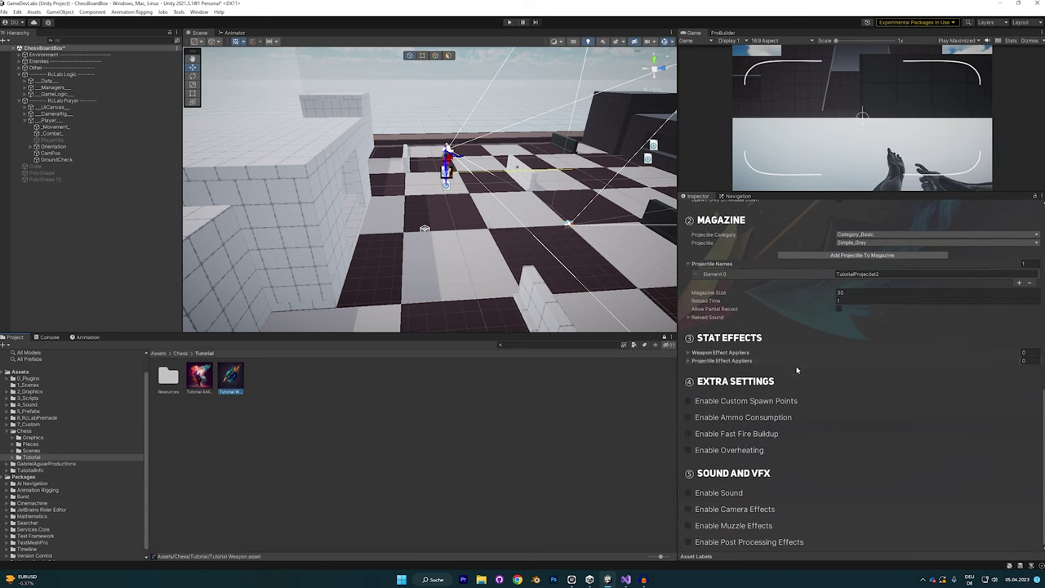
left_click(718, 494)
scroll(816, 490, "down", 1)
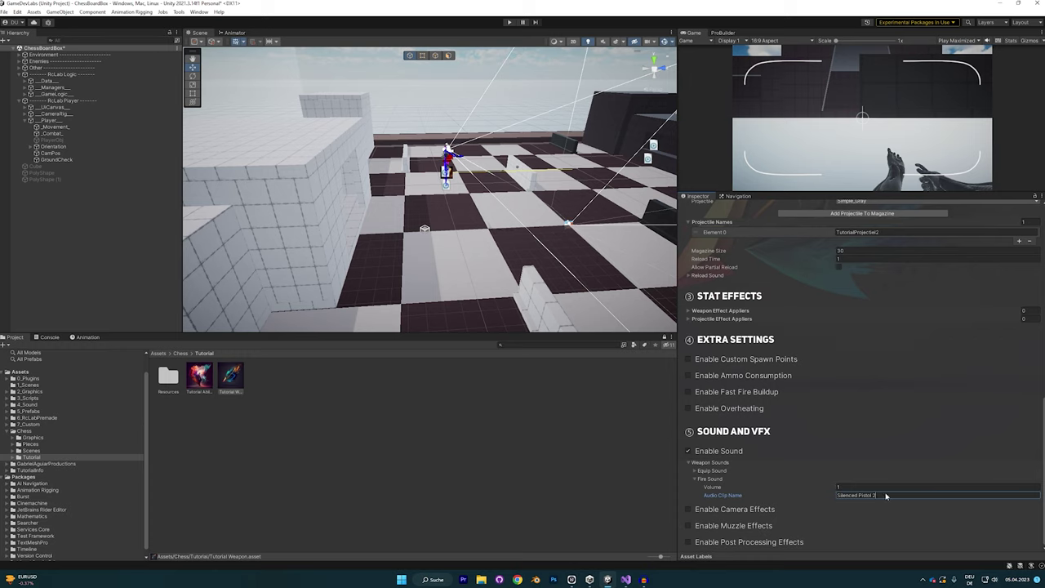
left_click(860, 487)
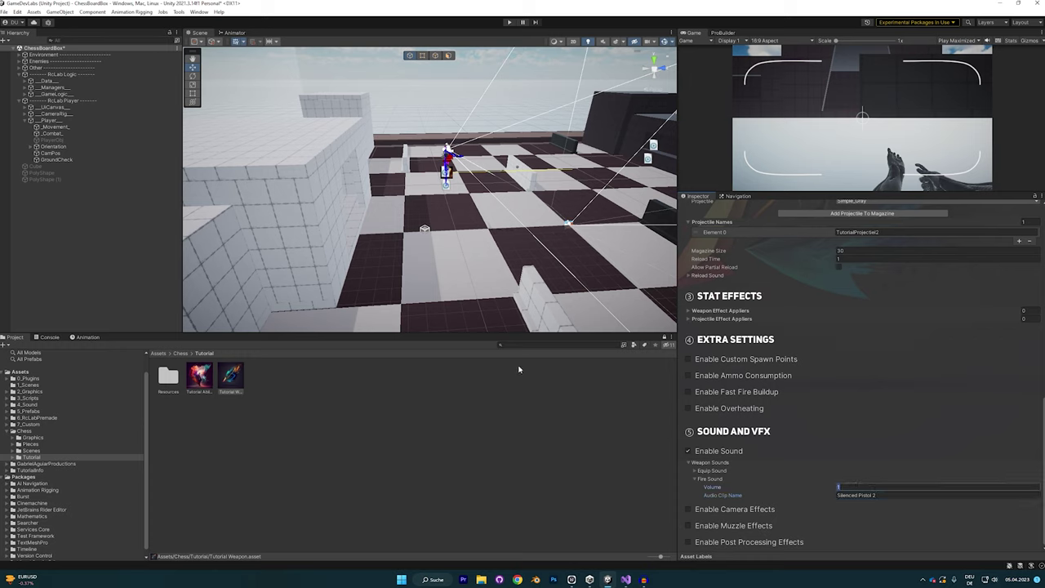
Search the project assets for "silen" and inspect the Silenced Pistol audio clips
left_click(157, 353)
left_click(518, 347)
type("s")
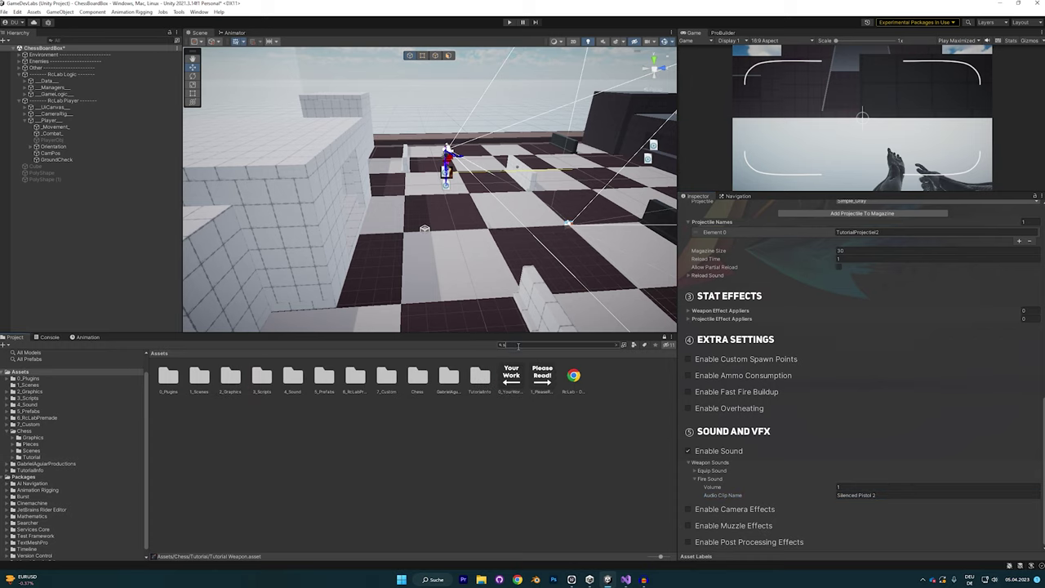
type("ilen")
left_click(182, 380)
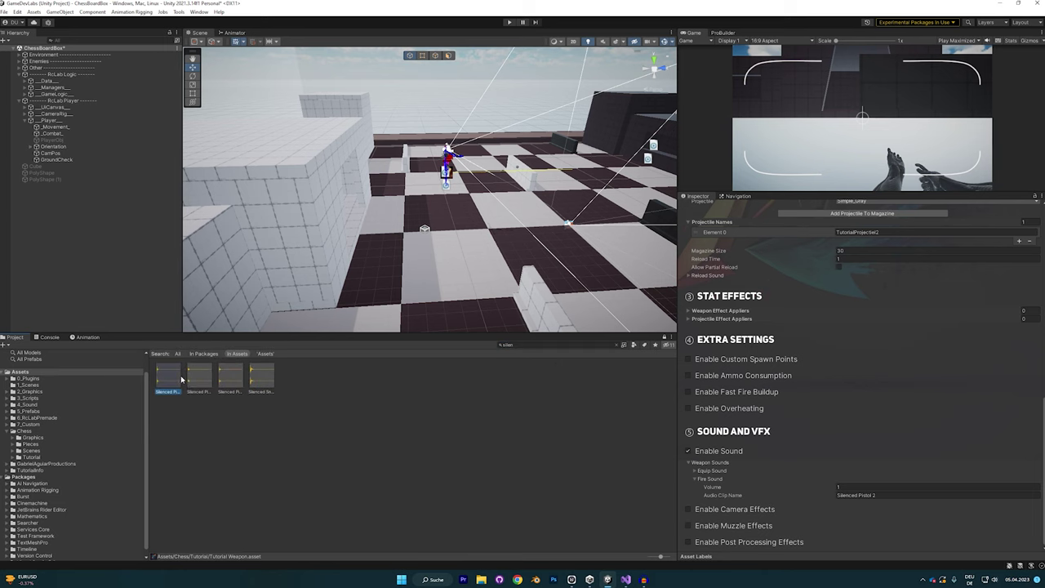
key("Right")
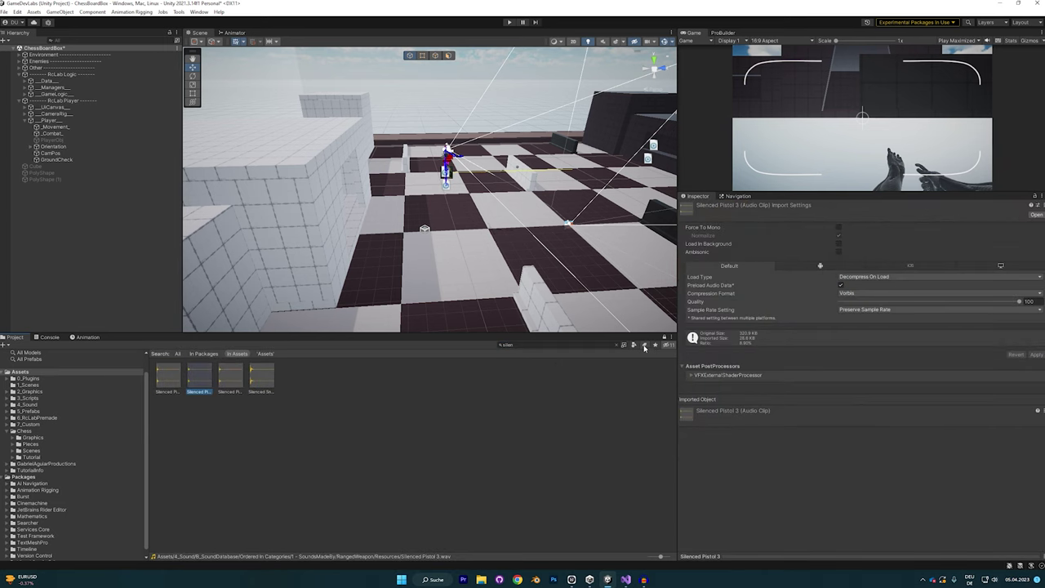
Clear the asset search and reselect the Tutorial Weapon in the Chess/Tutorial folder
left_click(617, 345)
left_click(160, 354)
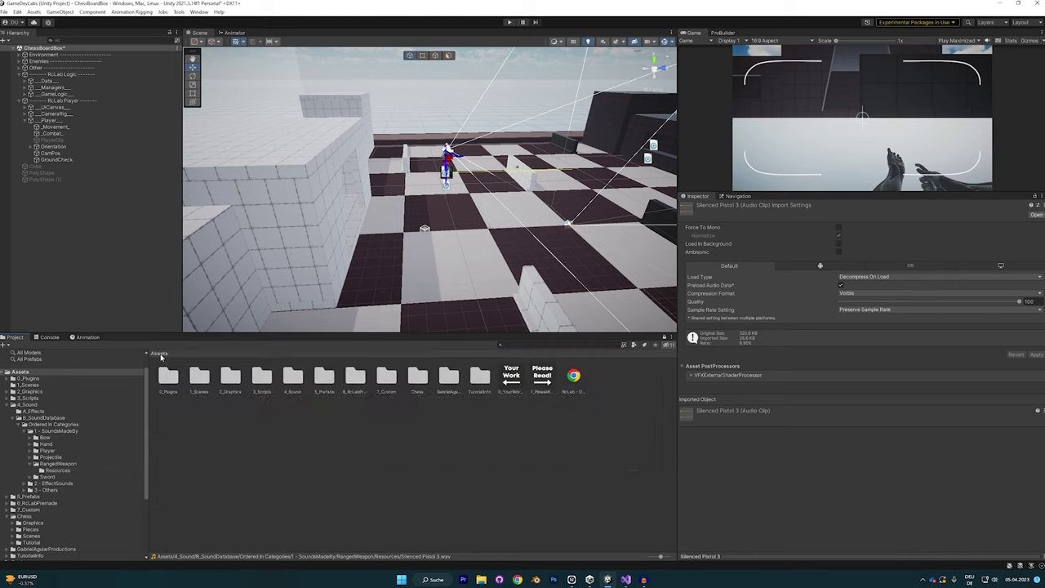
left_click(478, 377)
double_click(417, 376)
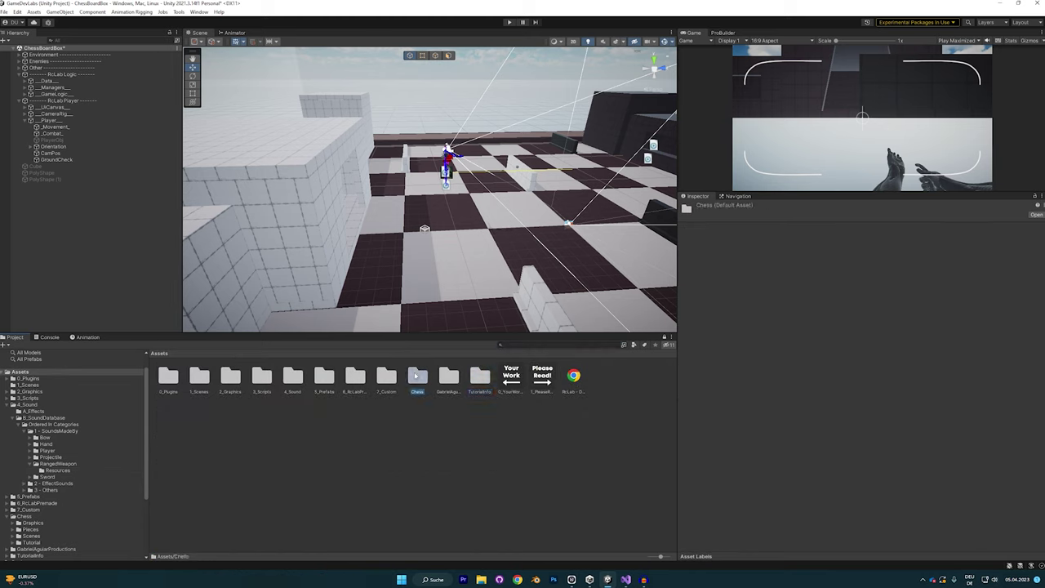
double_click(261, 377)
left_click(230, 376)
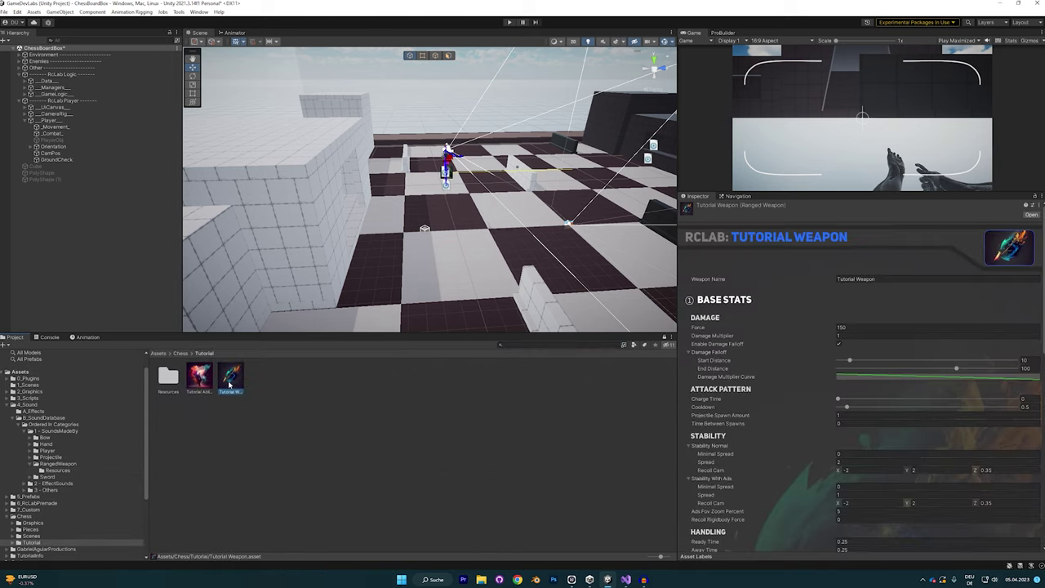
Enable muzzle effects on the Tutorial Weapon, using the Rc Lab_Basic Muzzle Flash type in the Red variation
scroll(863, 423, "down", 10)
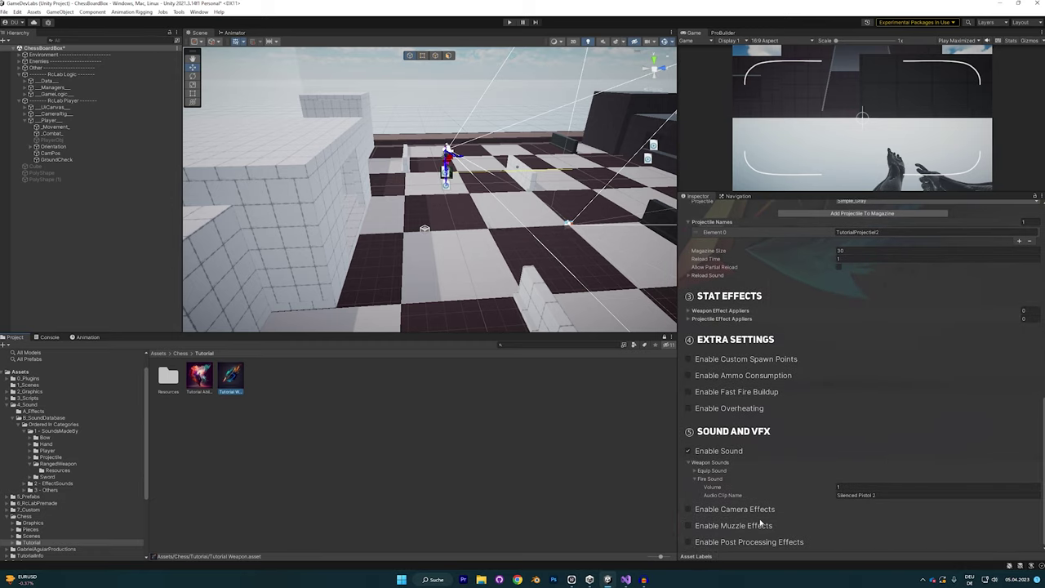
left_click(733, 526)
scroll(840, 499, "down", 1)
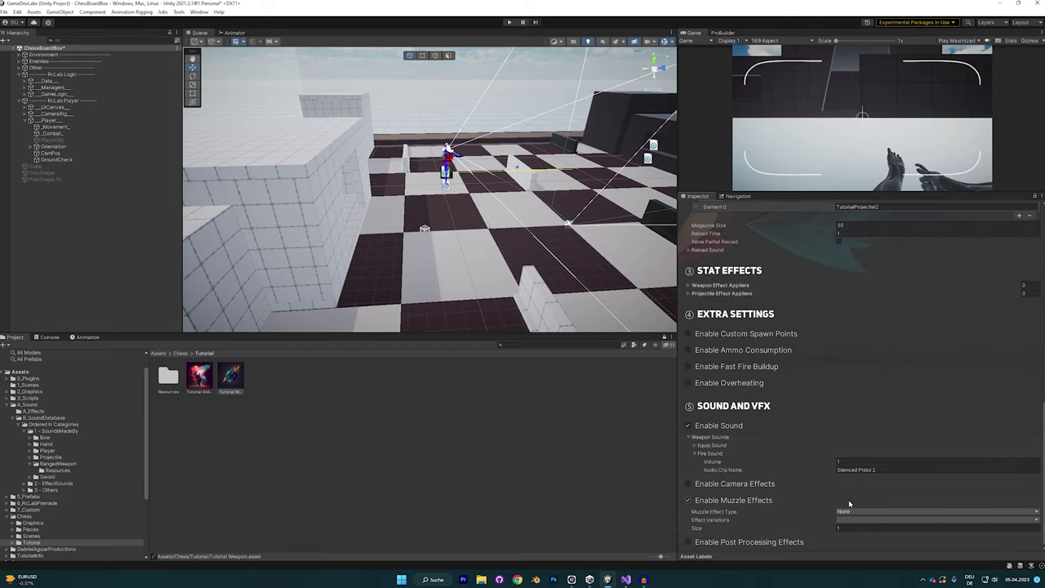
left_click(851, 511)
left_click(862, 529)
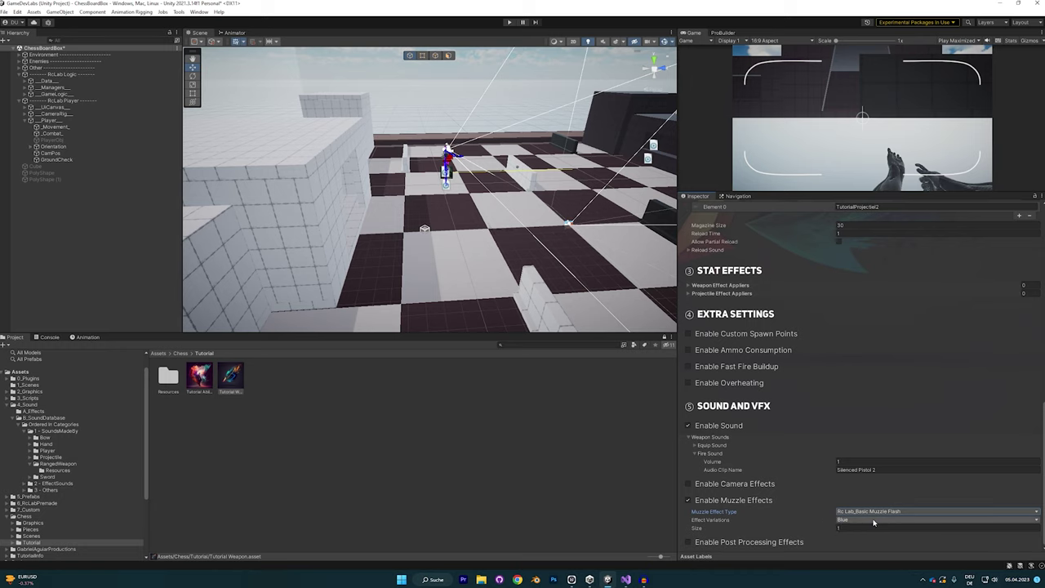
left_click(864, 520)
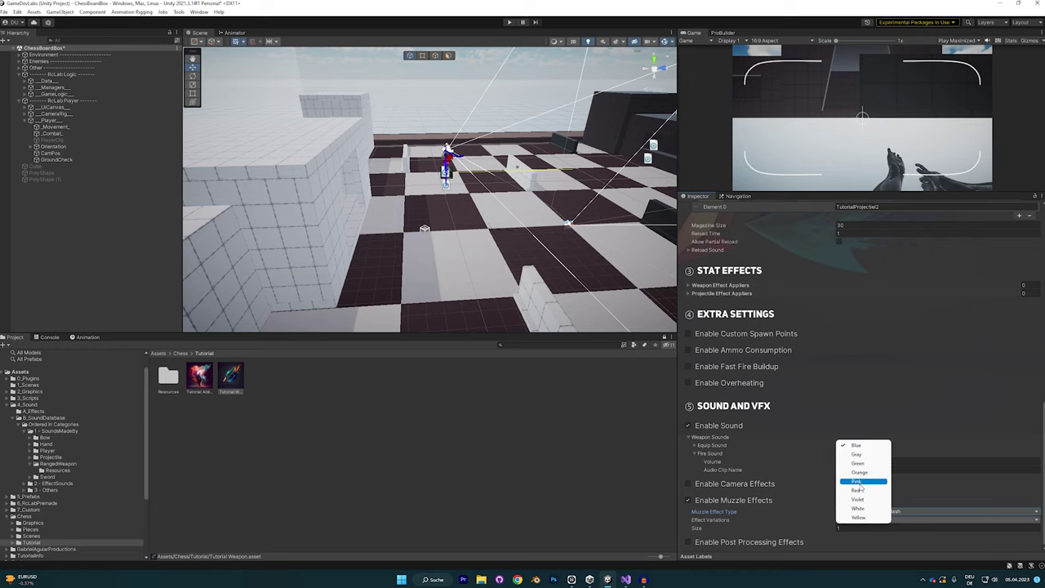
left_click(857, 490)
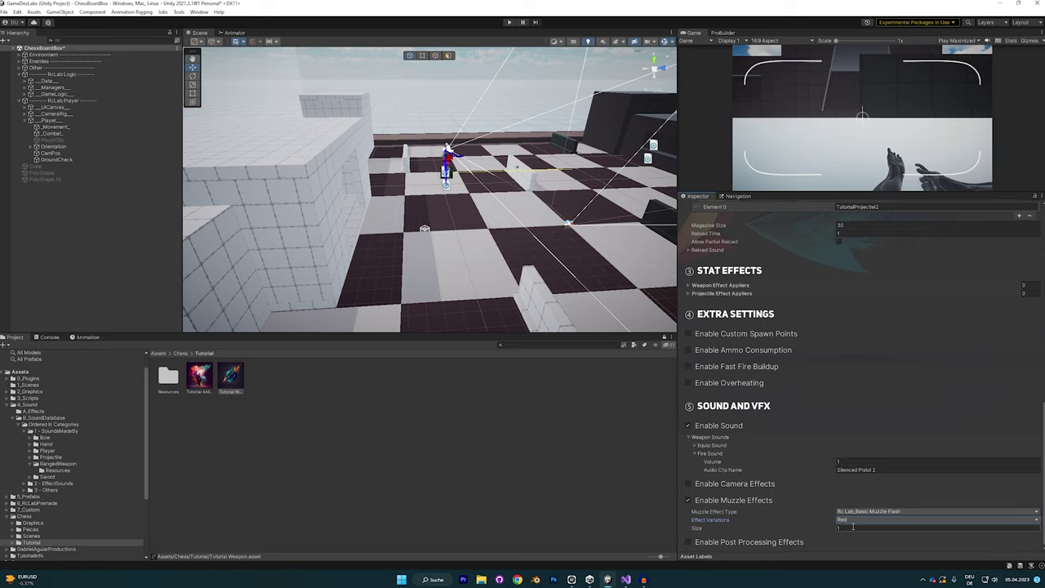
Run the game and fire several shots to test the pistol's fire sound and muzzle flash
left_click(509, 22)
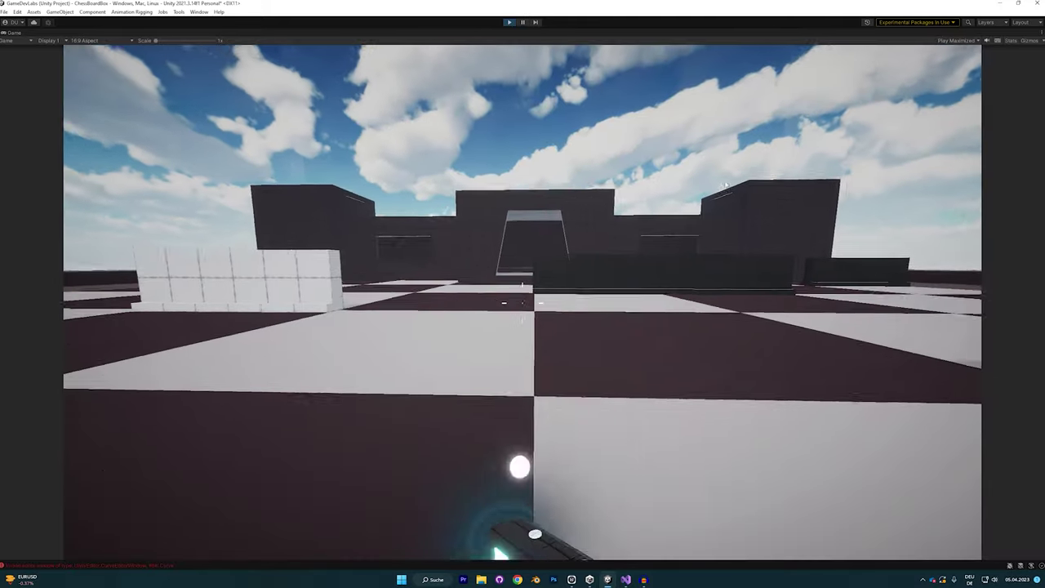
left_click(522, 303)
left_click(522, 303)
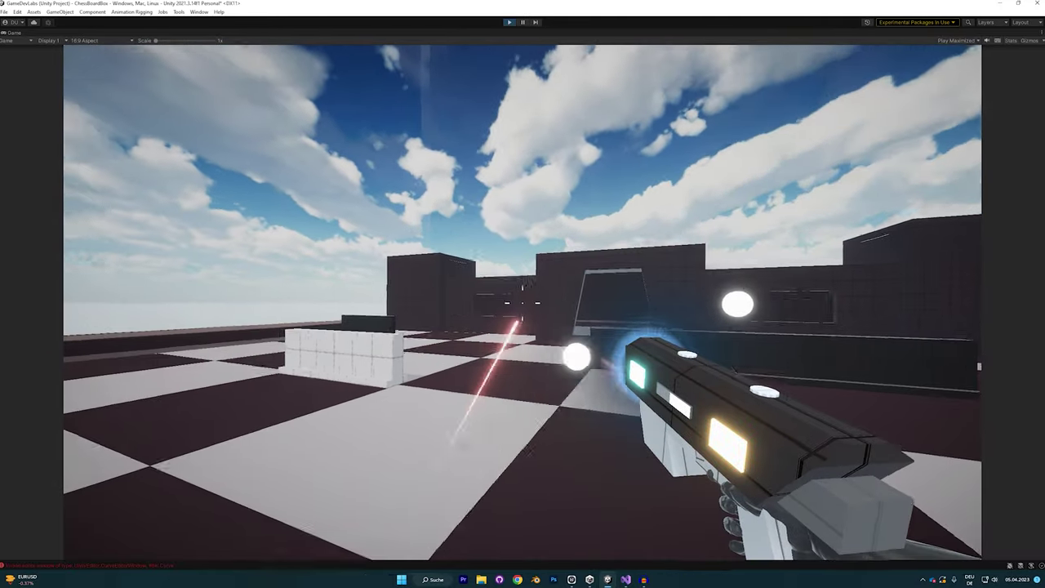
key("s")
left_click(522, 303)
left_click(523, 303)
left_click(523, 303)
left_click(522, 303)
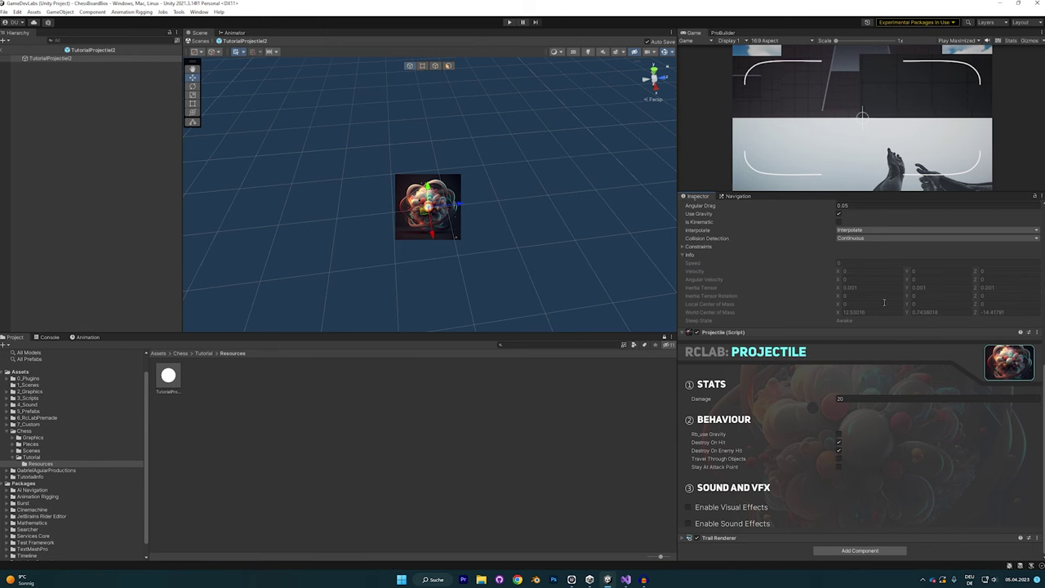
Add an Explosive component to the TutorialProjectiel2 prefab and place it above the Trail Renderer
left_click(854, 552)
type("explo")
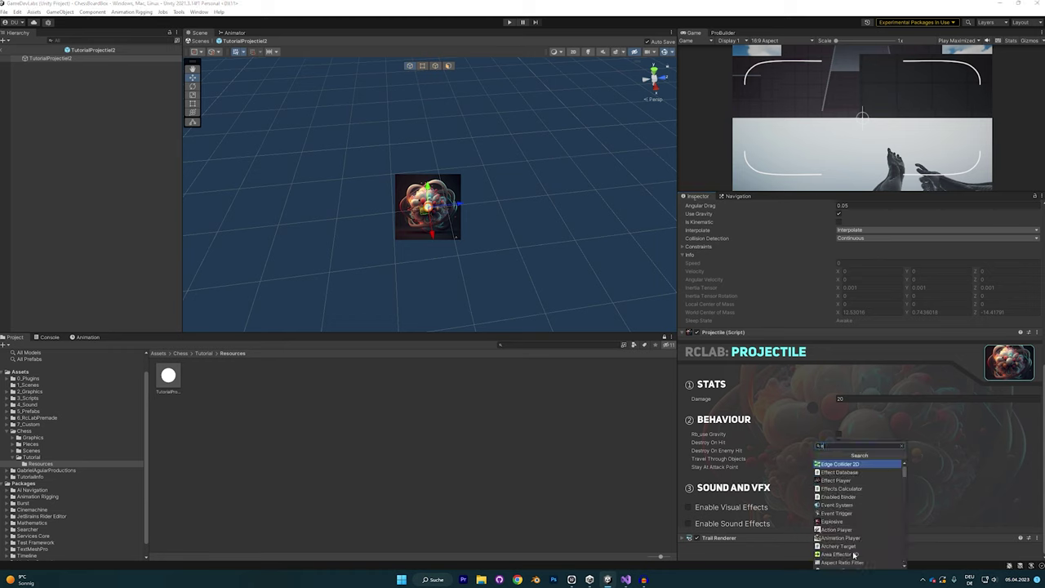
key("Return")
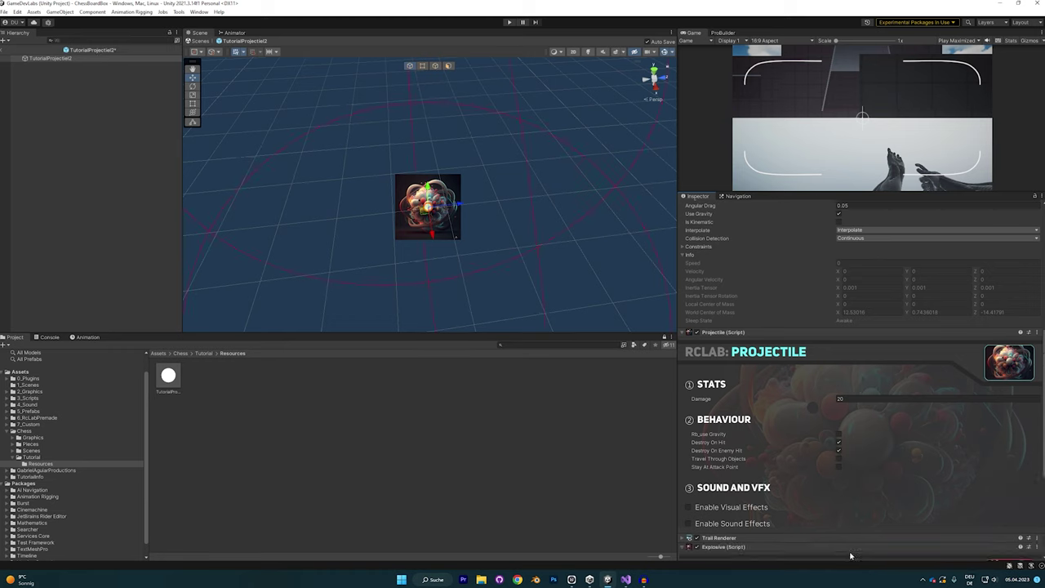
scroll(789, 497, "down", 3)
left_click_drag(712, 413, 711, 401)
scroll(855, 431, "down", 1)
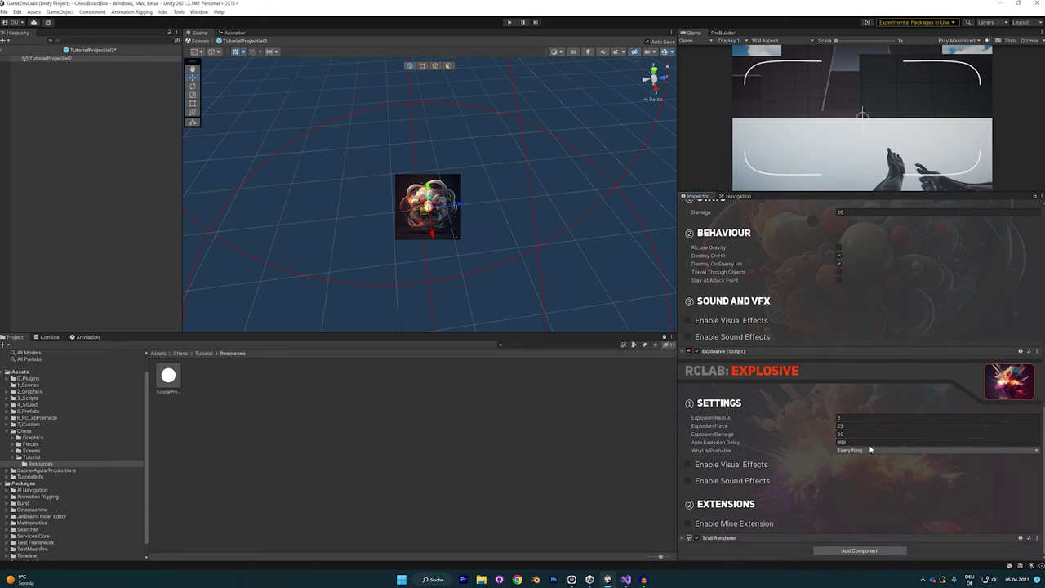
Enable visual effects on the Explosive component with impact type Rc Lab_Orange, variation Orange-Red and size 1.5
left_click(734, 465)
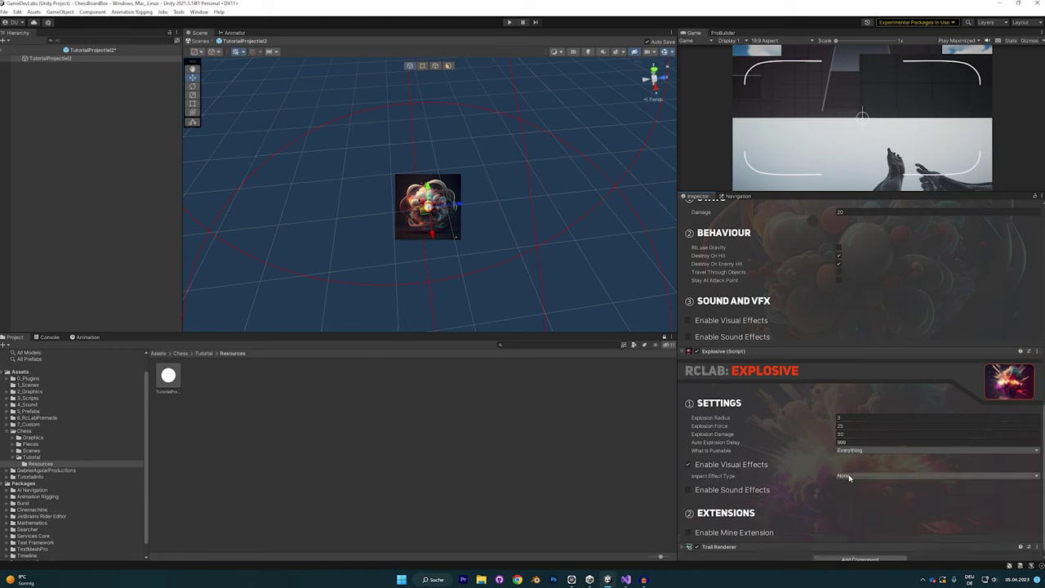
left_click(849, 479)
left_click(845, 484)
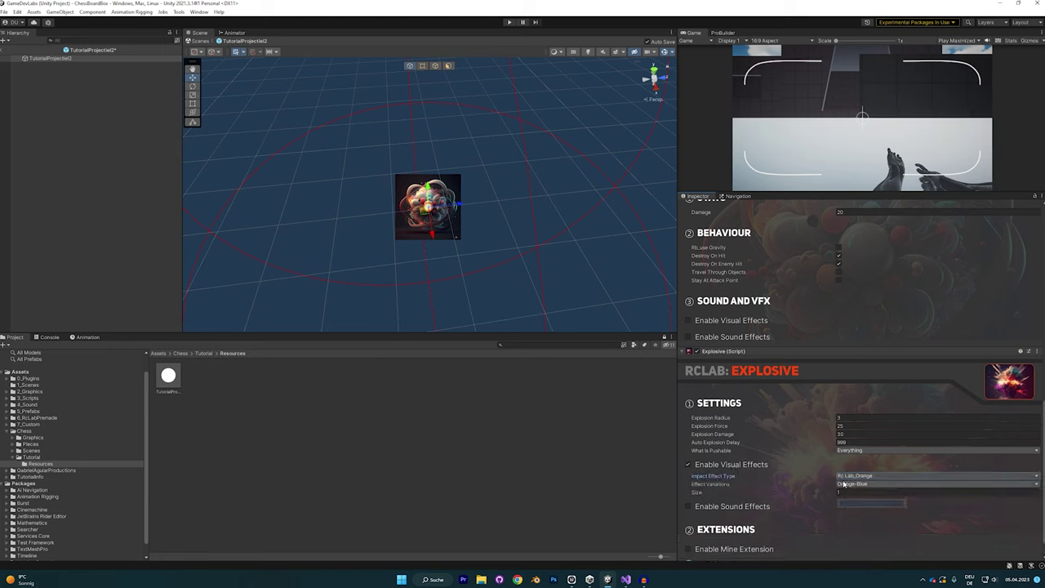
left_click(844, 484)
left_click(853, 496)
left_click(863, 491)
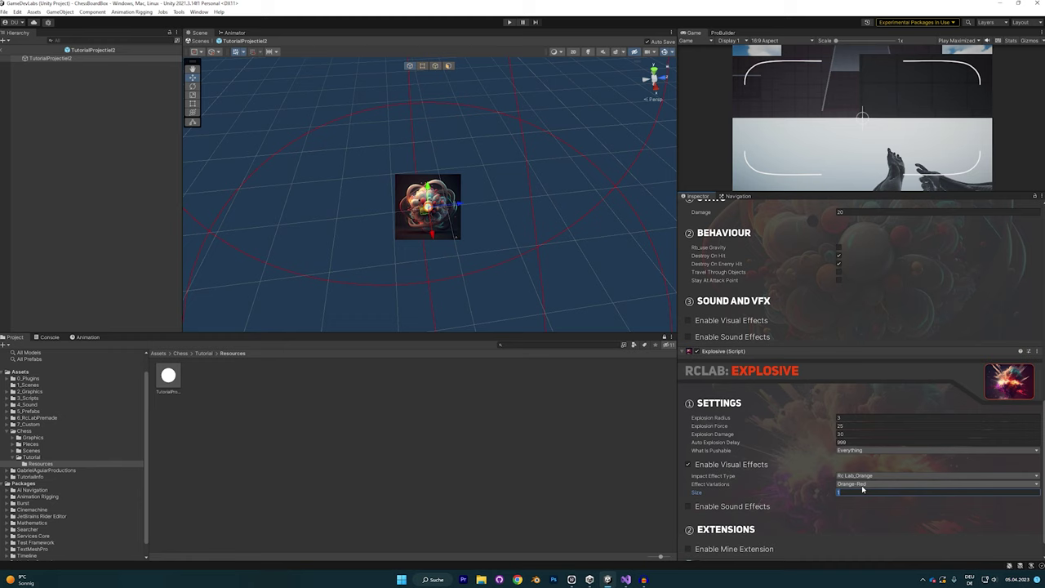
Enable sound effects on the Explosive component and search all assets for "bar" to find the Explosion Barrel audio clip
left_click(688, 506)
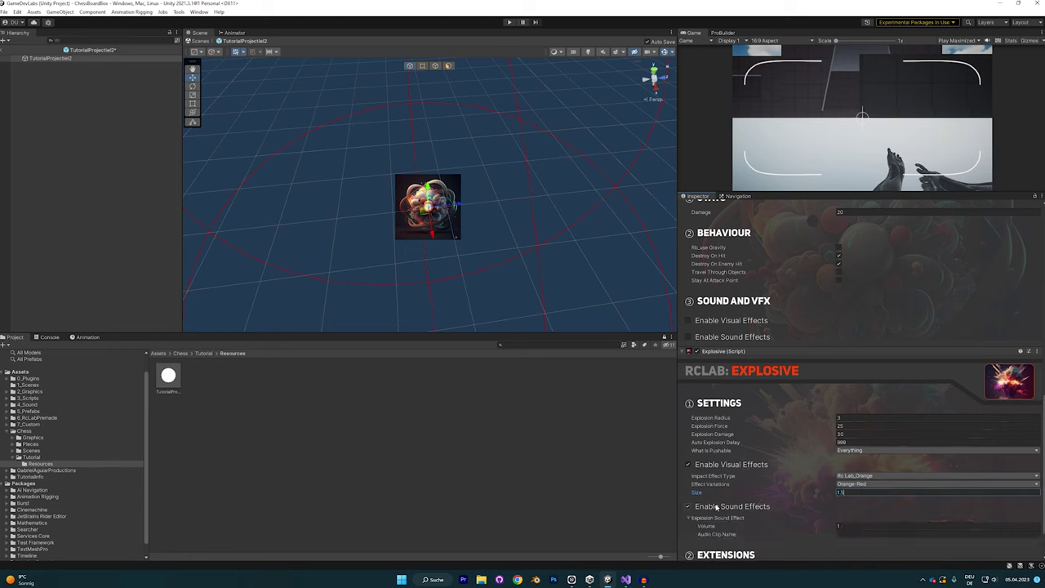
scroll(849, 482, "down", 2)
left_click(844, 475)
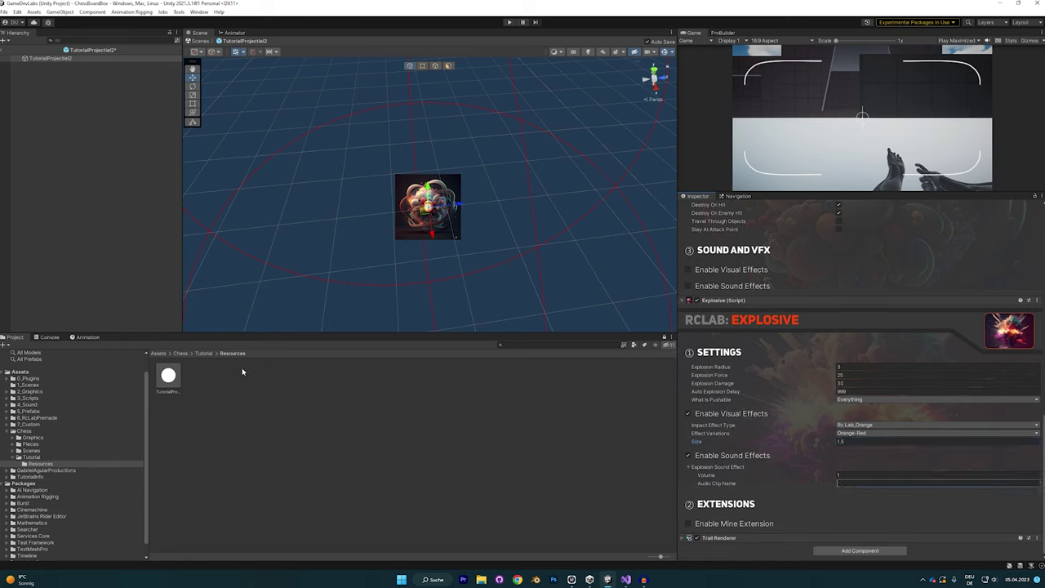
left_click(157, 353)
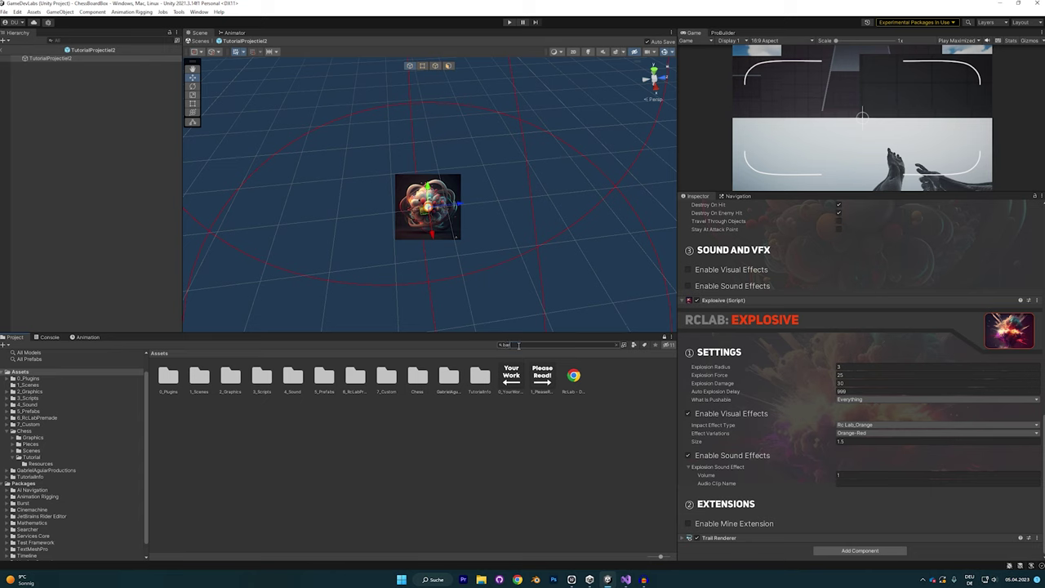
left_click(292, 379)
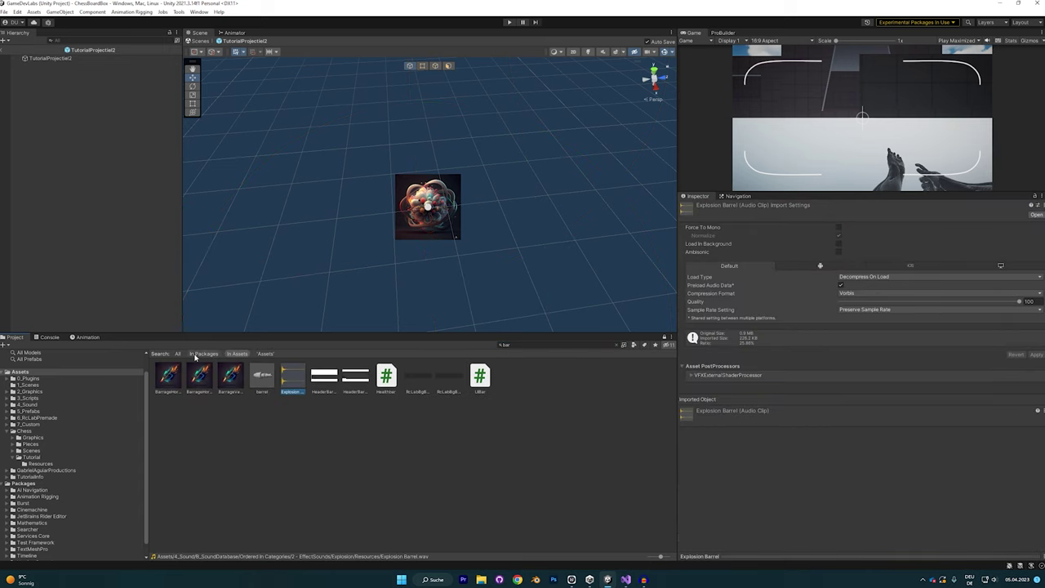
Return to the TutorialProjectiel2 prefab in Chess/Tutorial/Resources and set its explosion audio clip name to Explosion Barrel
left_click(616, 345)
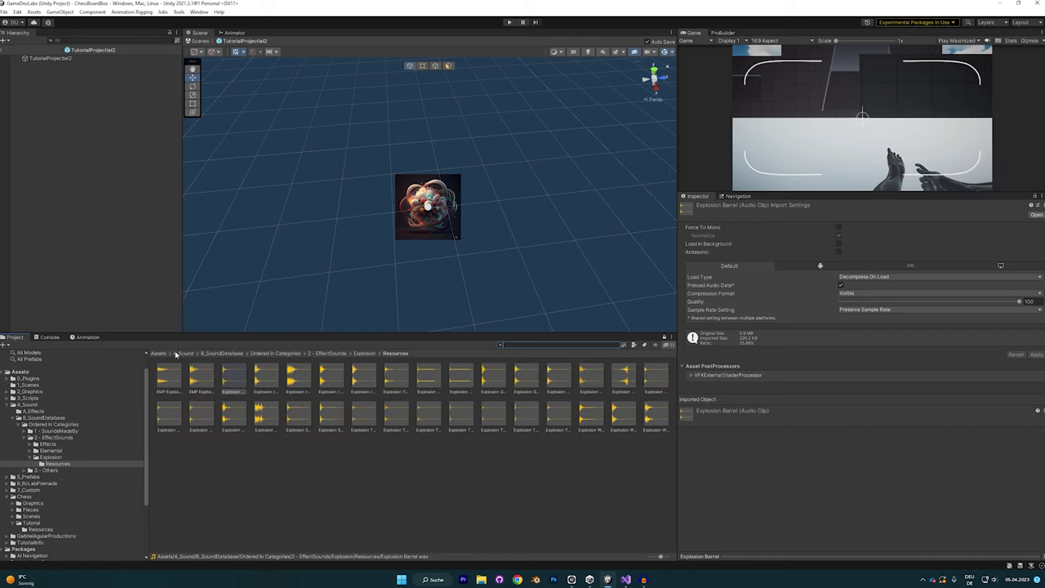
left_click(158, 354)
double_click(418, 380)
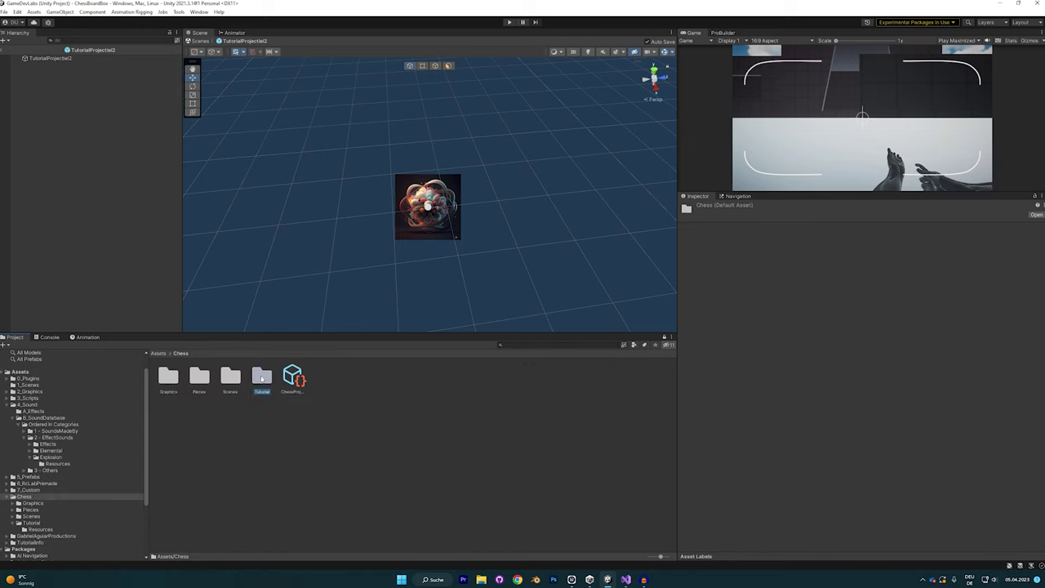
double_click(262, 377)
double_click(168, 377)
left_click(168, 375)
scroll(812, 400, "down", 5)
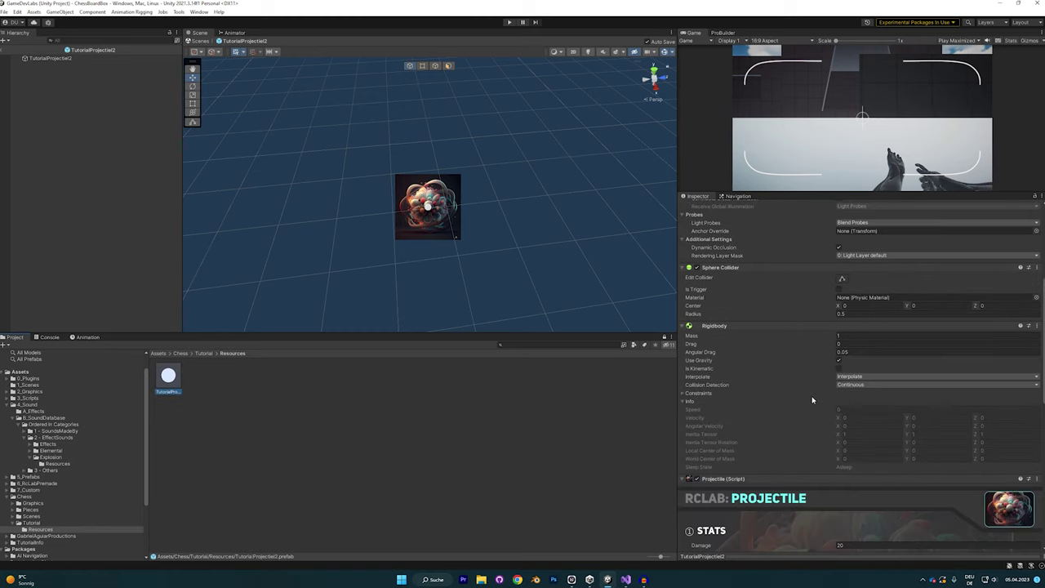
scroll(846, 418, "down", 10)
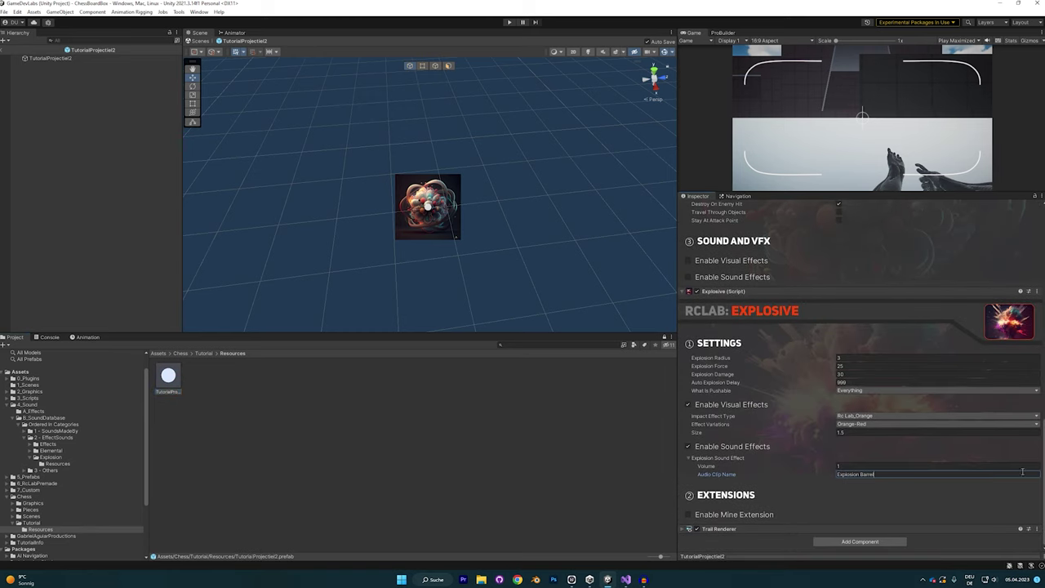
left_click(368, 397)
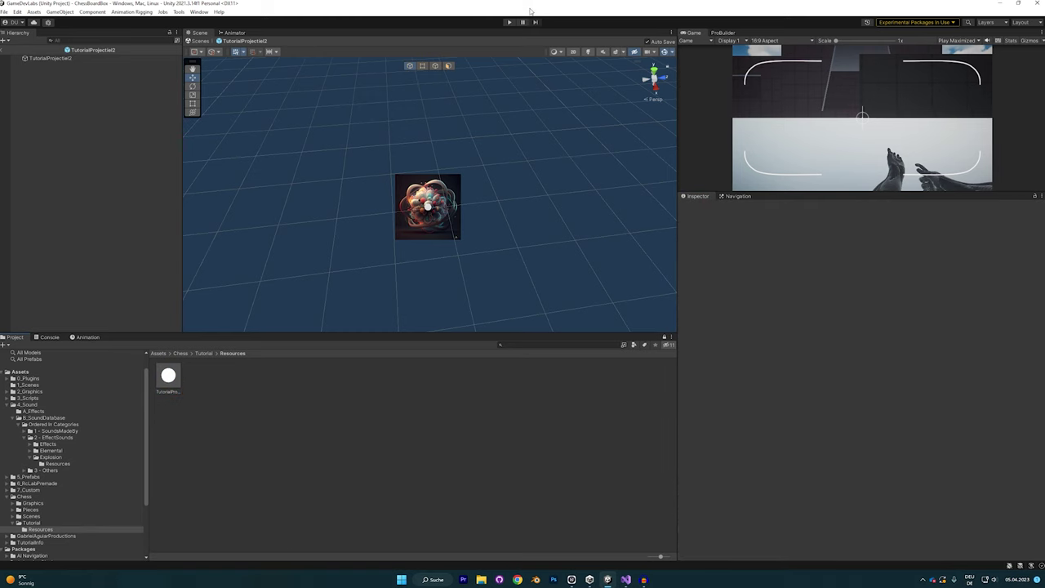
Run the game, jump up onto the white blocks and fire an aimed shot to test the explosive projectile
left_click(508, 22)
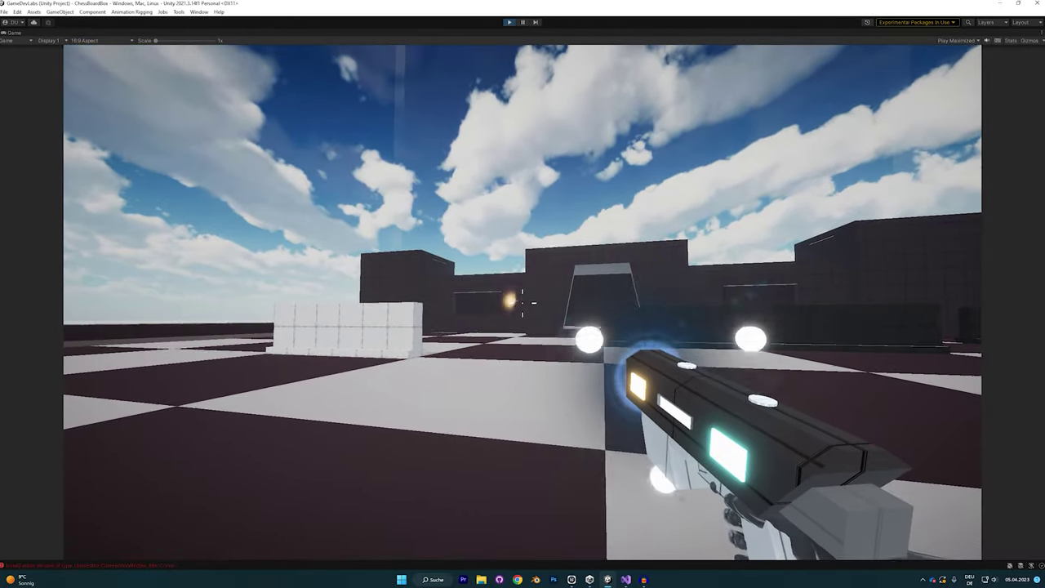
key("space")
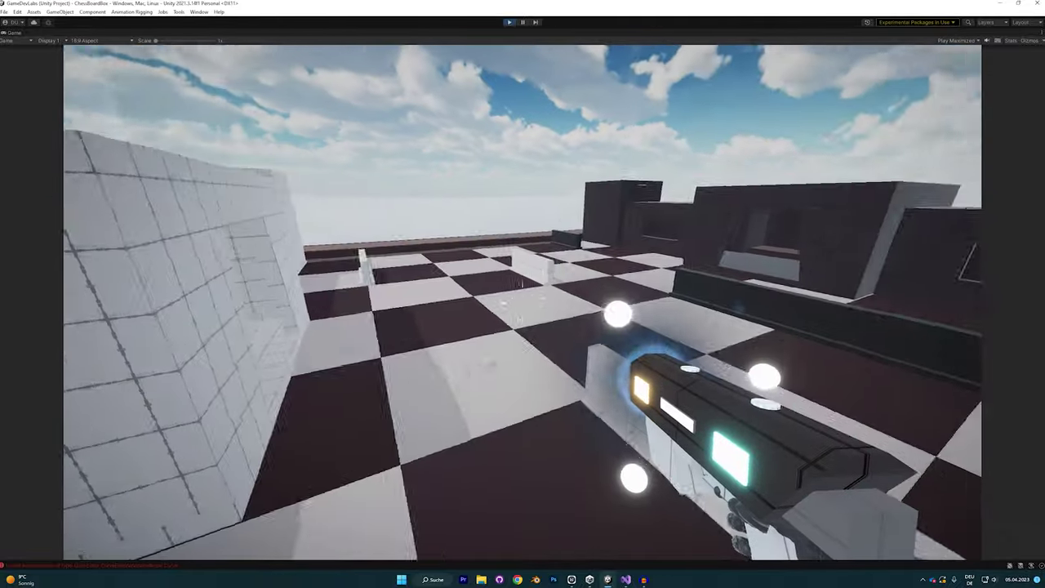
key("w")
key("space")
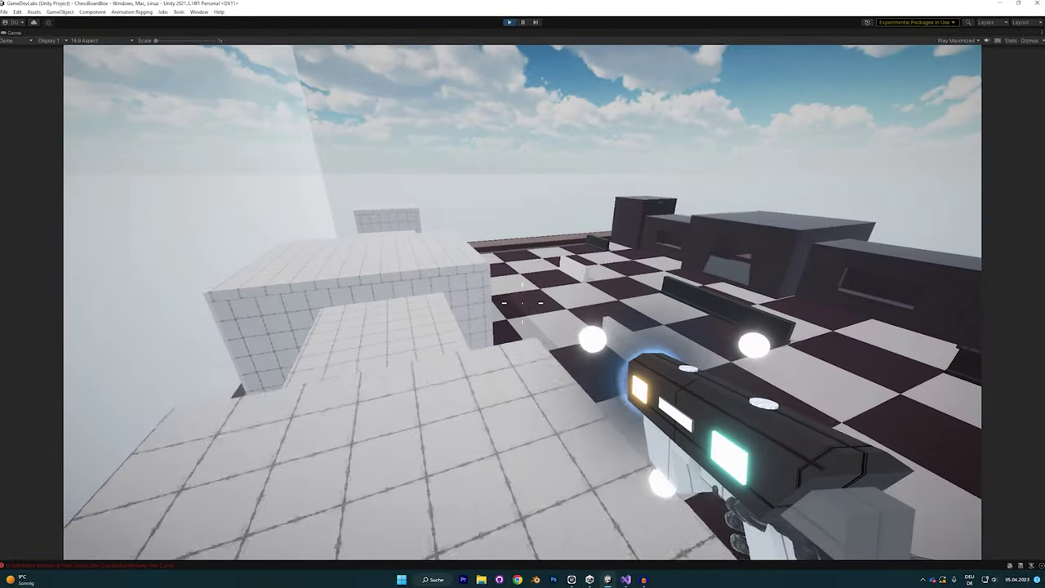
key("w")
key("space")
right_click(523, 303)
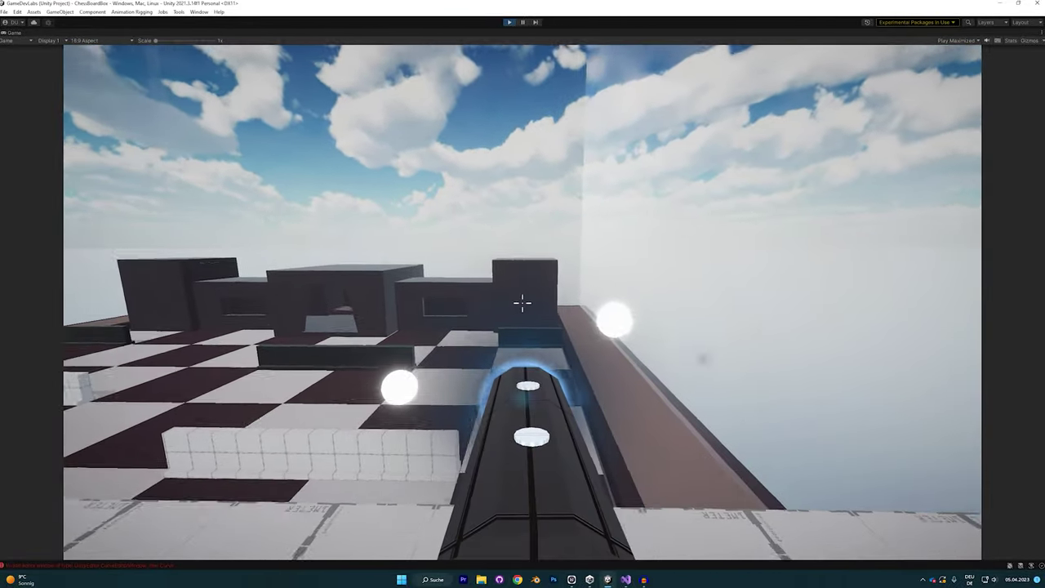
key("space")
key("space")
left_click(523, 303)
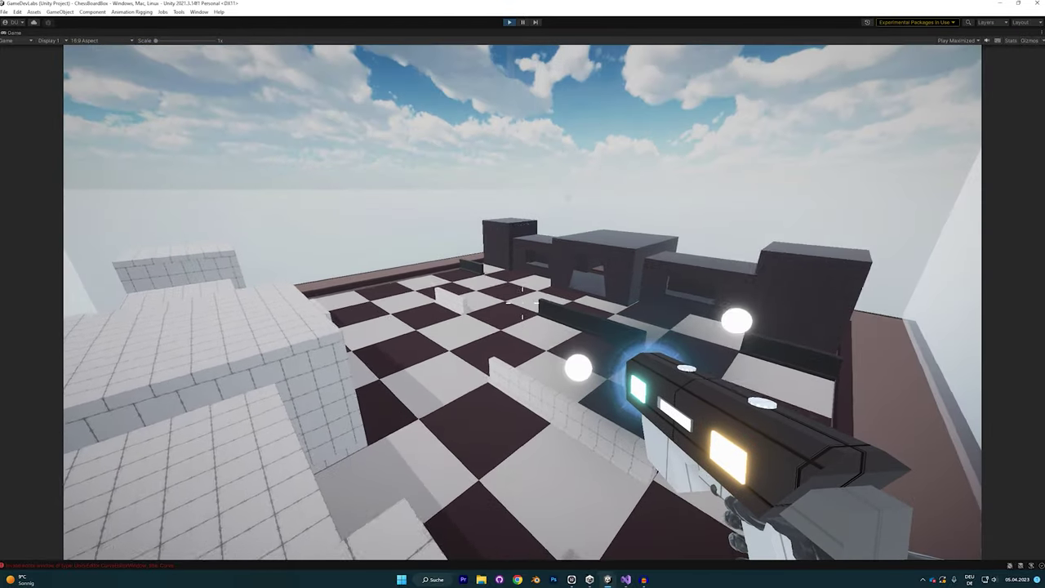
Lower the system volume, fire more explosive shots across the chessboard and stop the game
key("XF86AudioLowerVolume")
left_click(522, 303)
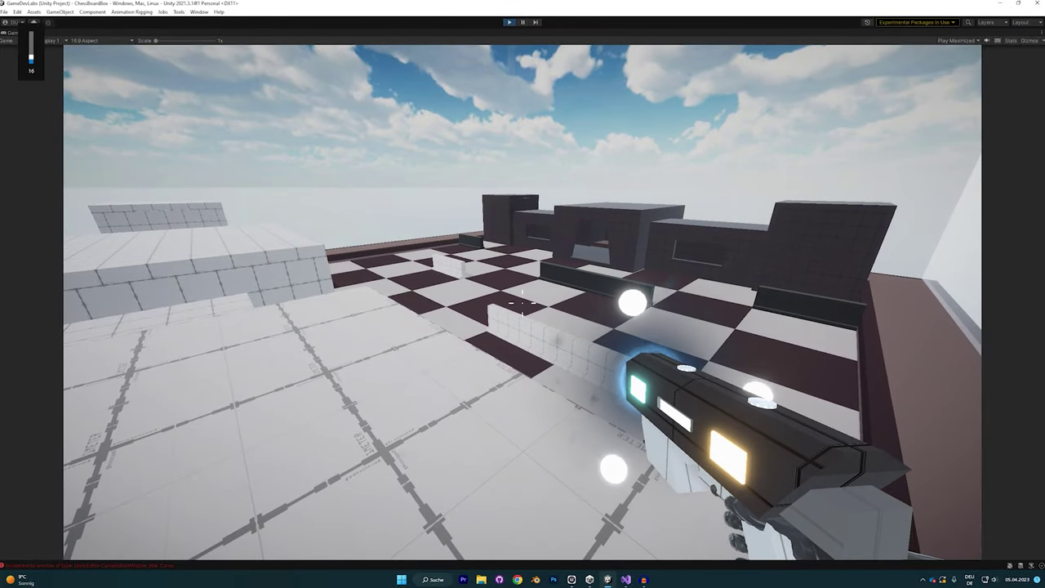
key("space")
left_click(522, 303)
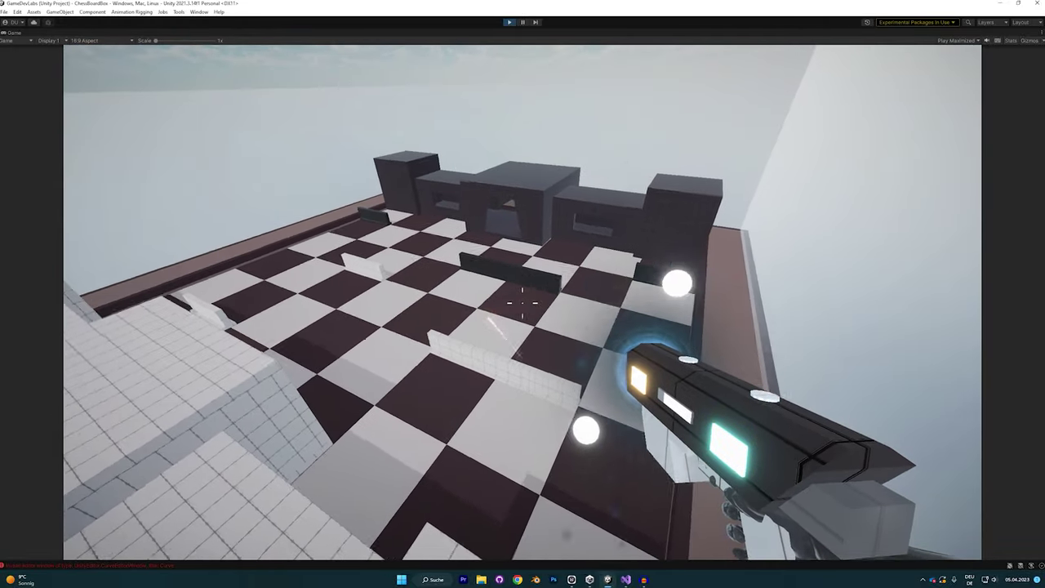
left_click(522, 303)
key("Escape")
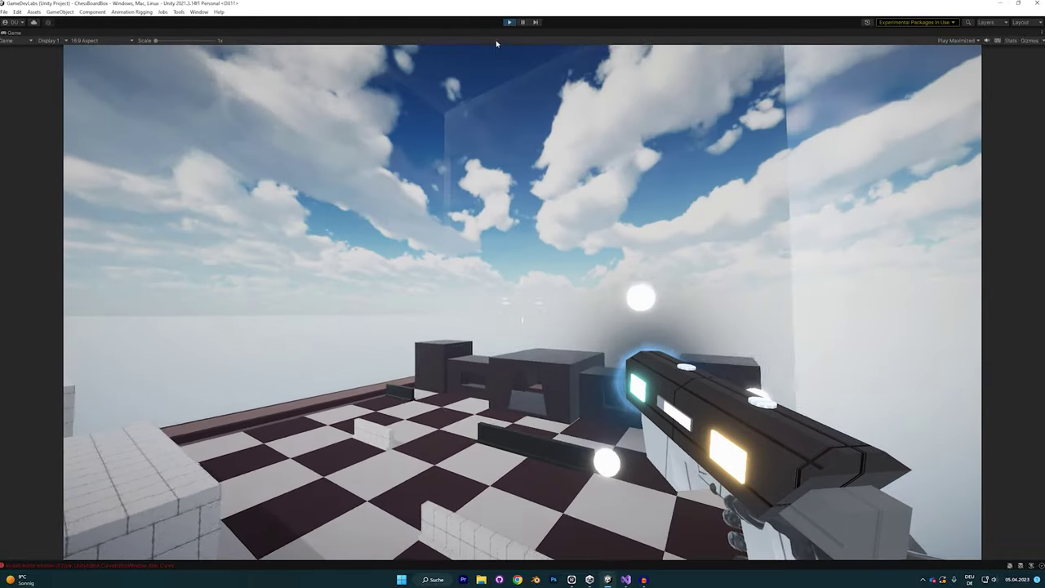
left_click(509, 23)
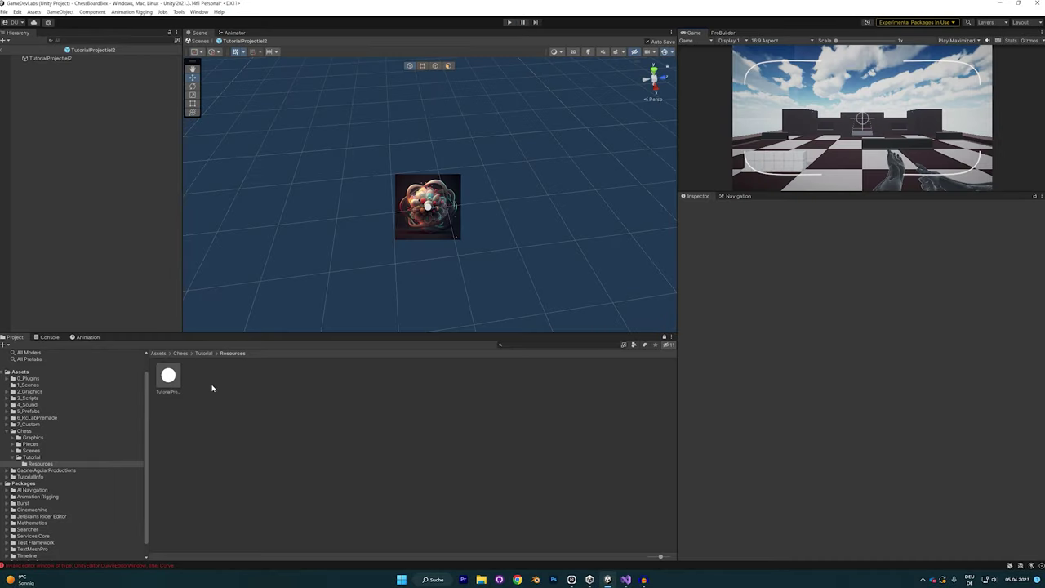
Select the Tutorial Ability in the Chess/Tutorial folder and set its Blaster Type to Rifle
left_click(204, 353)
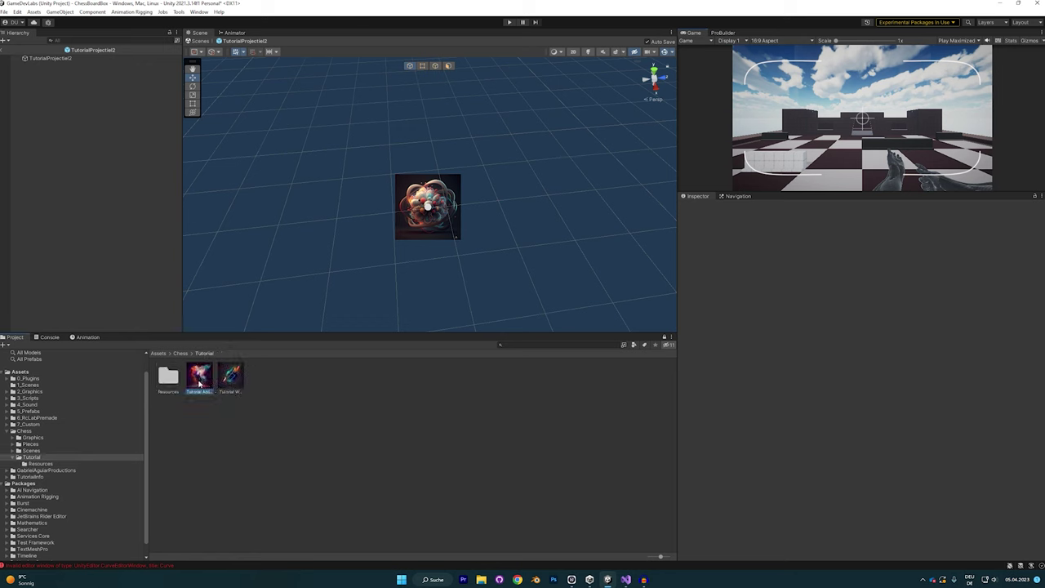
left_click(606, 580)
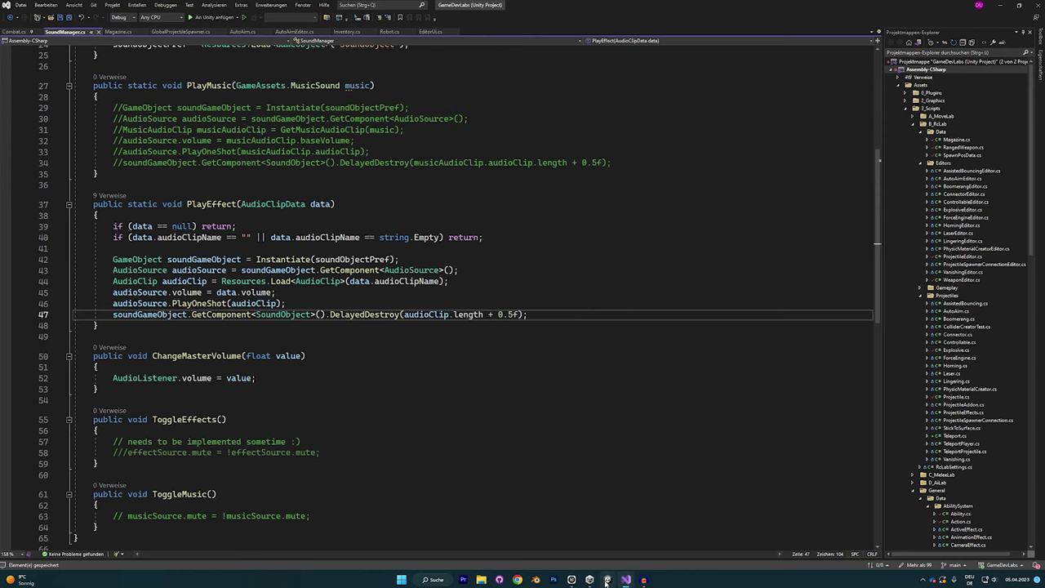
left_click(606, 580)
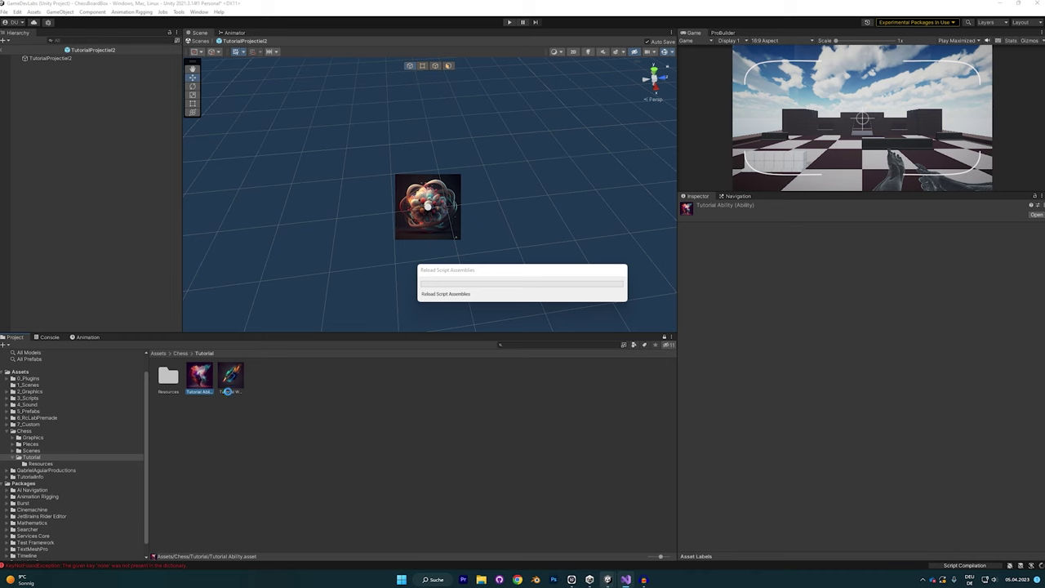
left_click(229, 382)
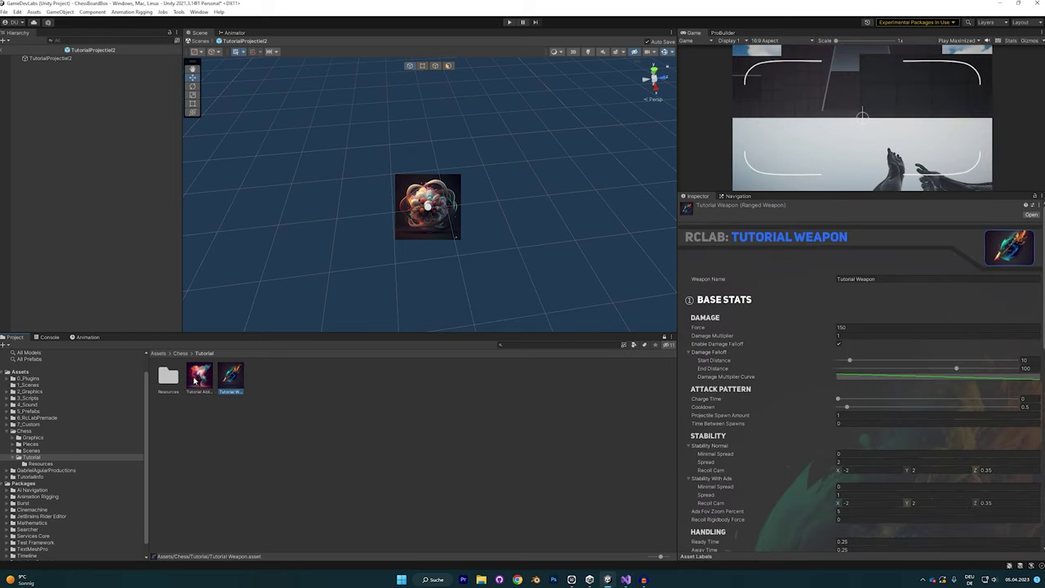
left_click(196, 378)
left_click(853, 397)
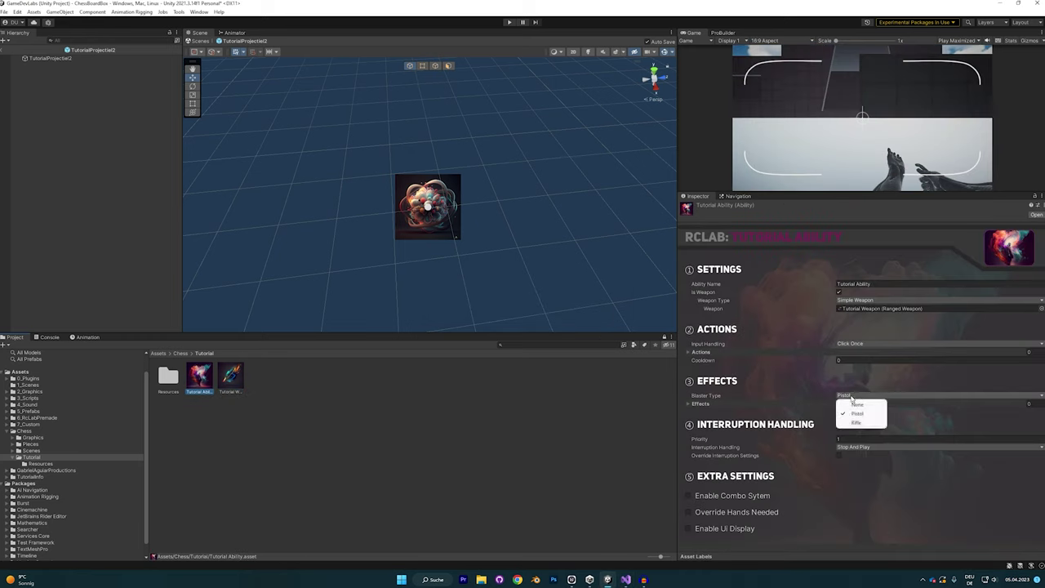
left_click(849, 410)
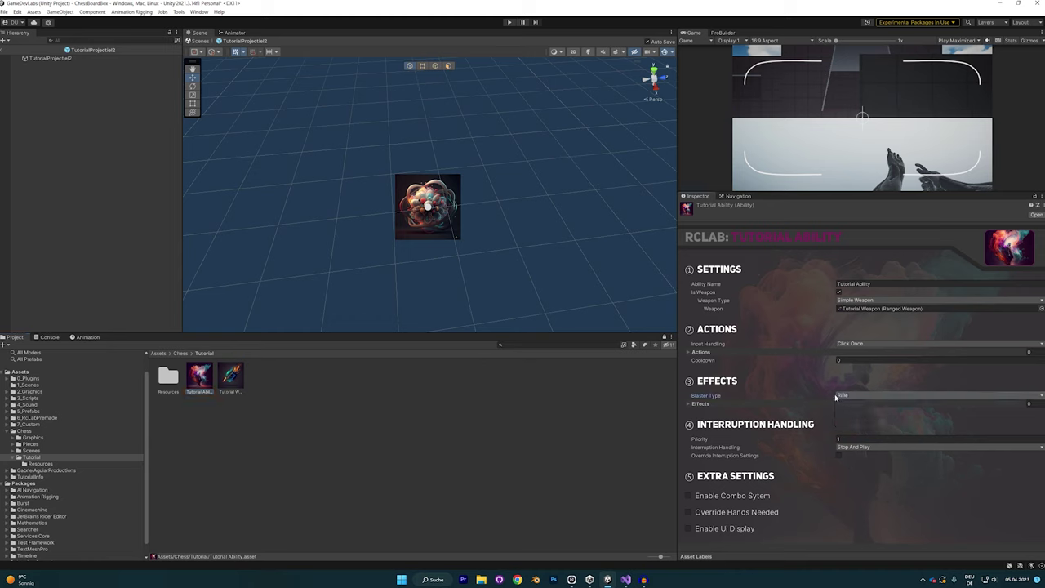
Set the Tutorial Weapon's force to 75, cooldown to 1 and damage multiplier to 3, and review its remaining settings
left_click(237, 380)
left_click(877, 326)
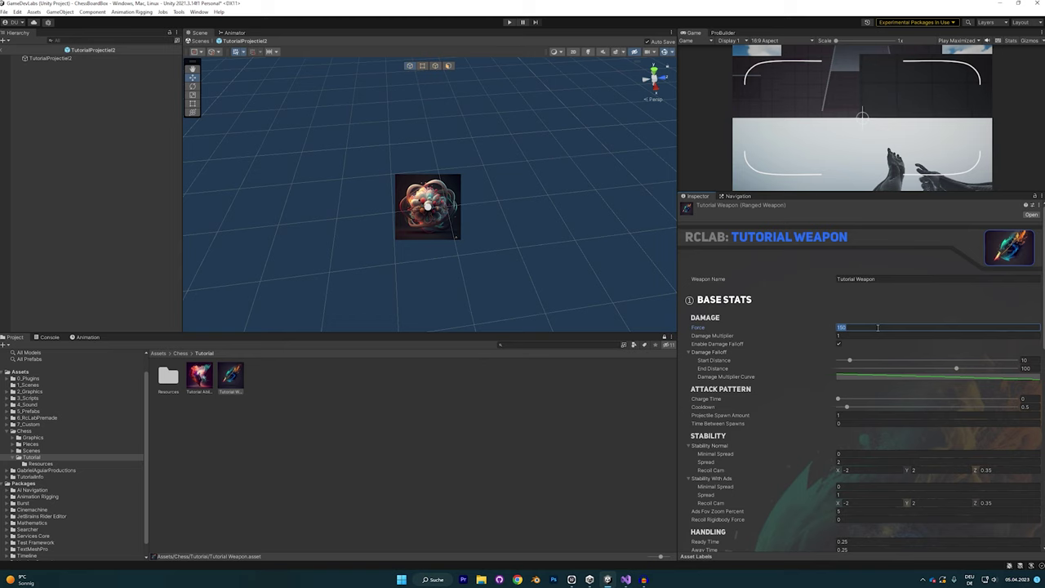
type("75")
left_click(1027, 368)
scroll(984, 371, "down", 1)
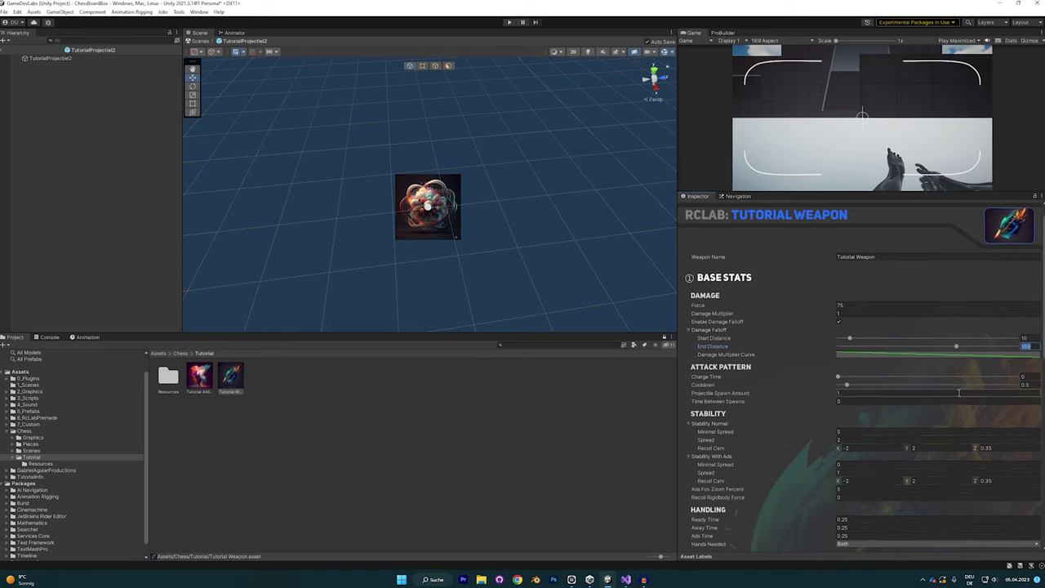
left_click(883, 314)
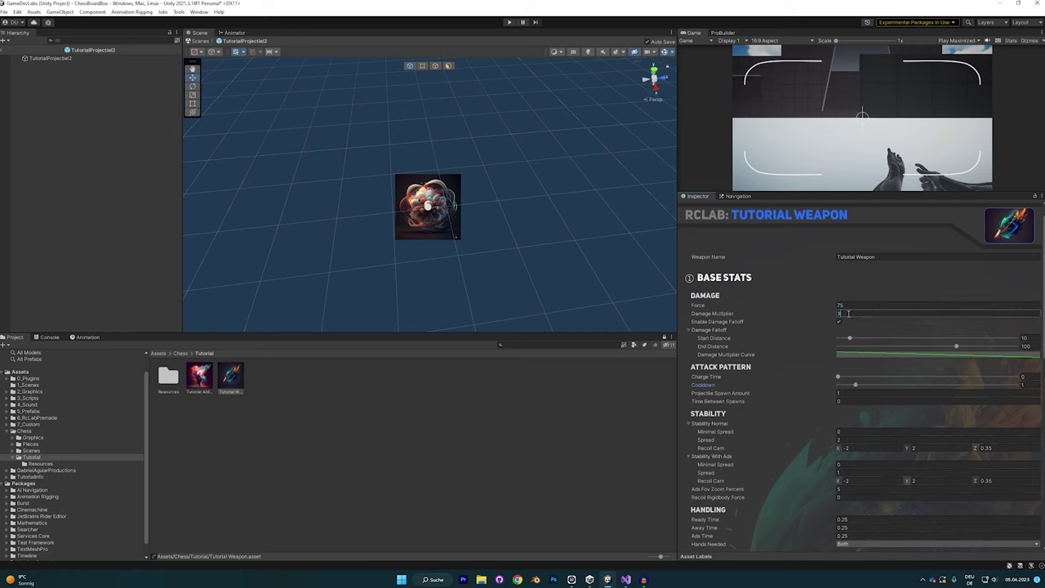
type("3")
scroll(857, 306, "down", 12)
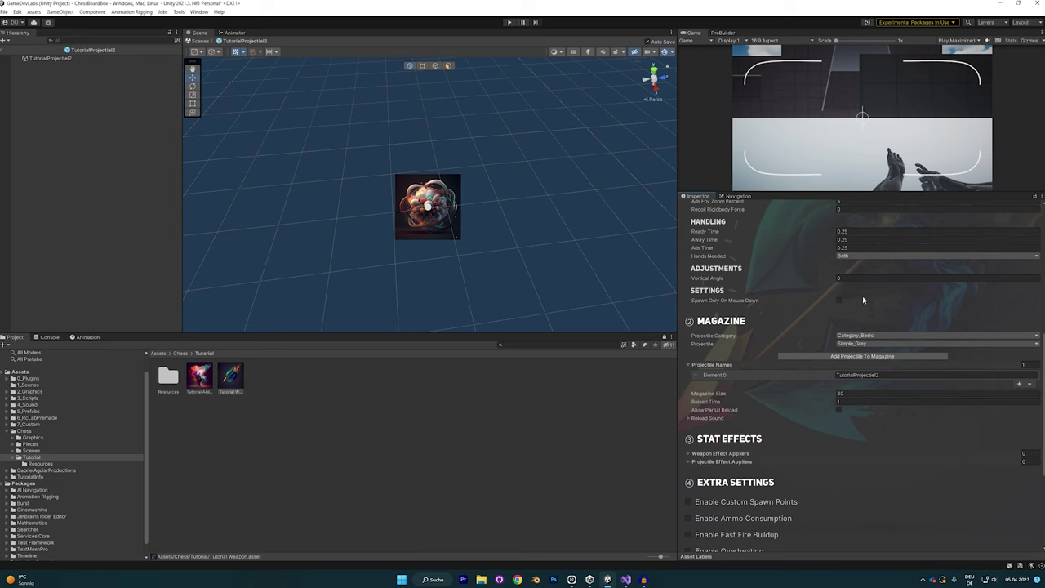
scroll(863, 300, "up", 12)
scroll(873, 303, "down", 12)
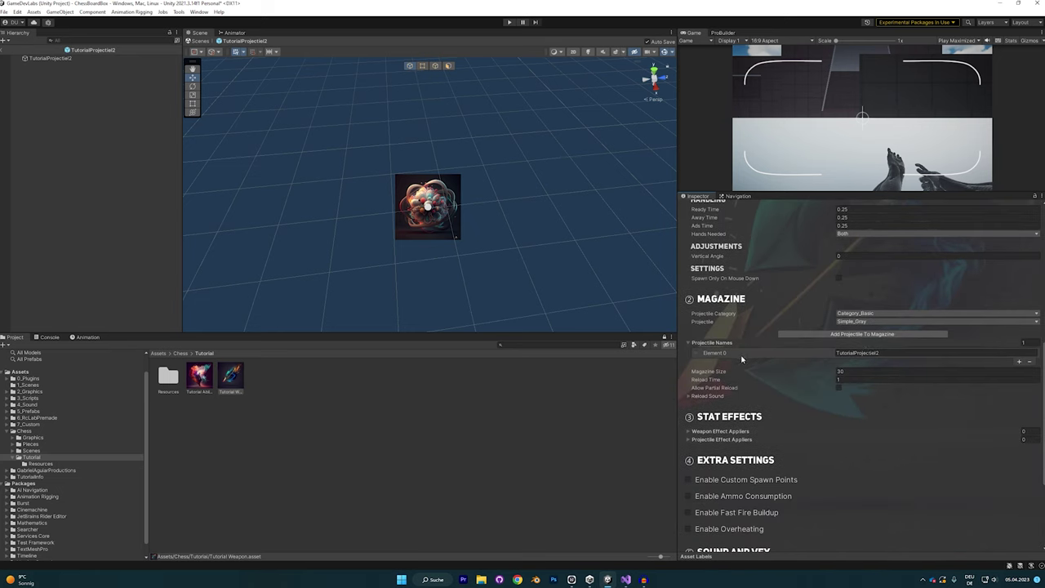
scroll(814, 354, "down", 6)
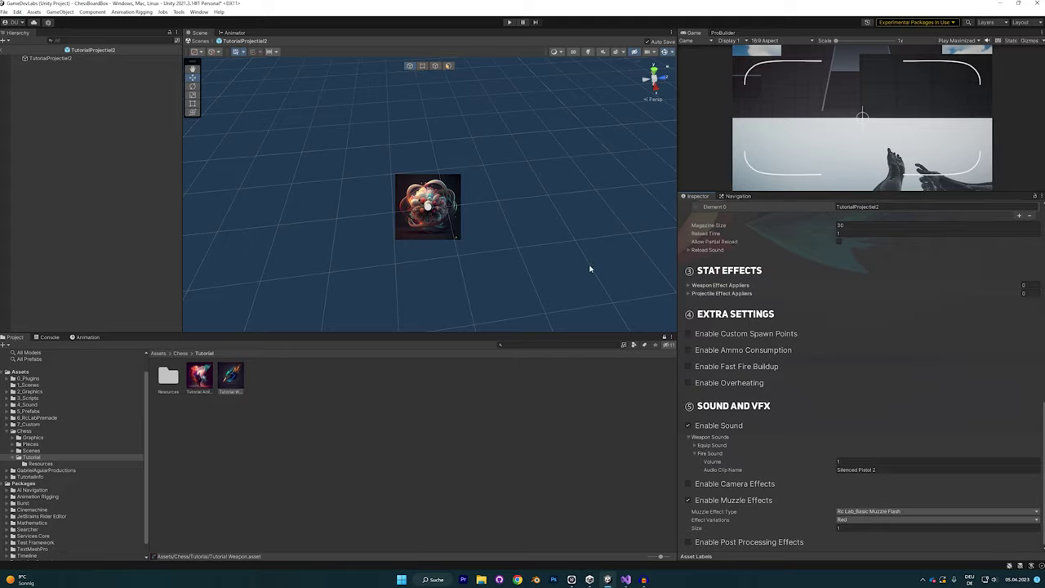
Run the game, fire hip and aimed rifle shots across the chessboard from above, and stop the game
left_click(508, 23)
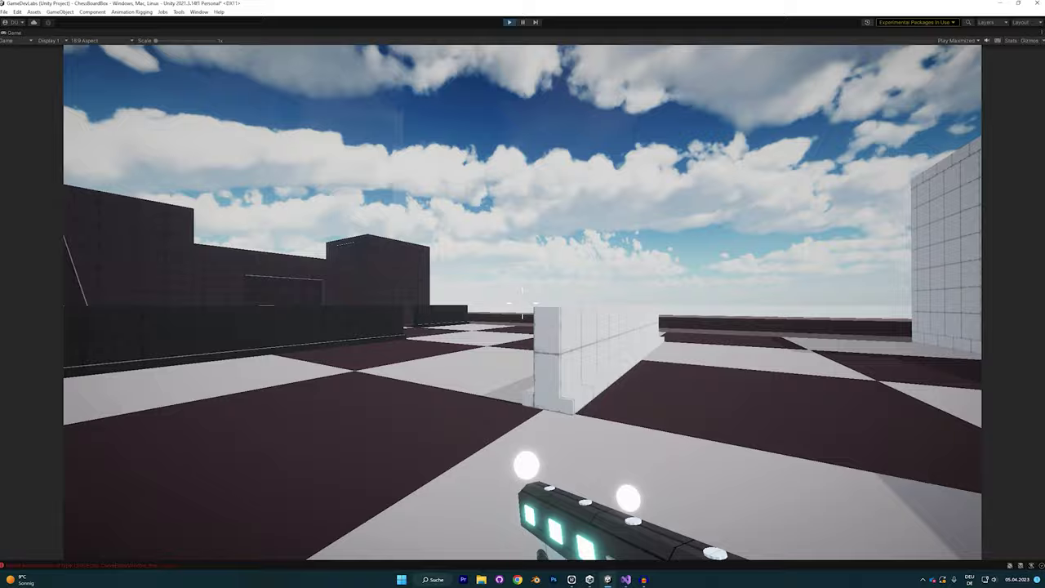
key("space")
left_click(523, 303)
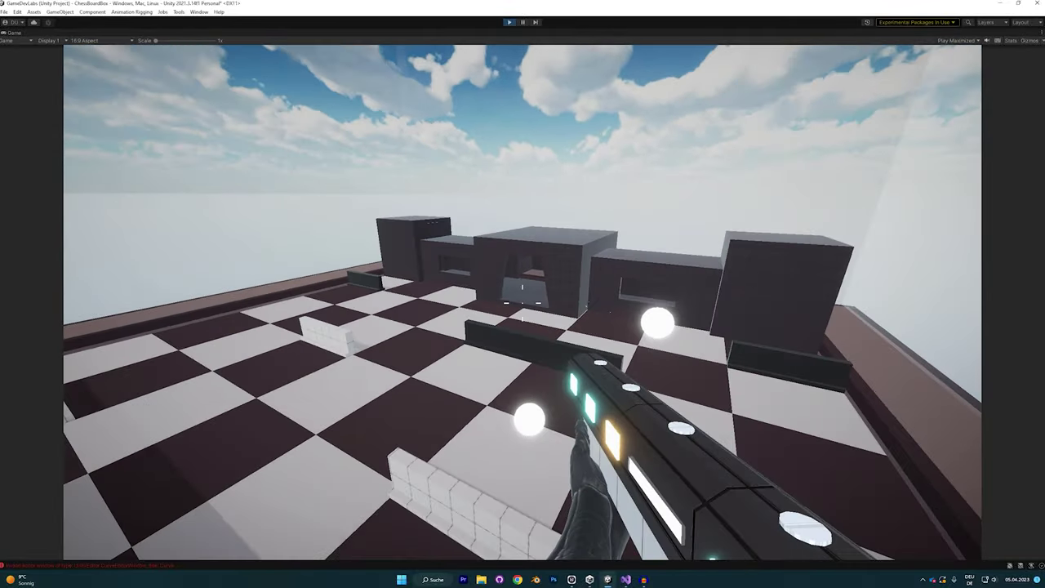
right_click(522, 303)
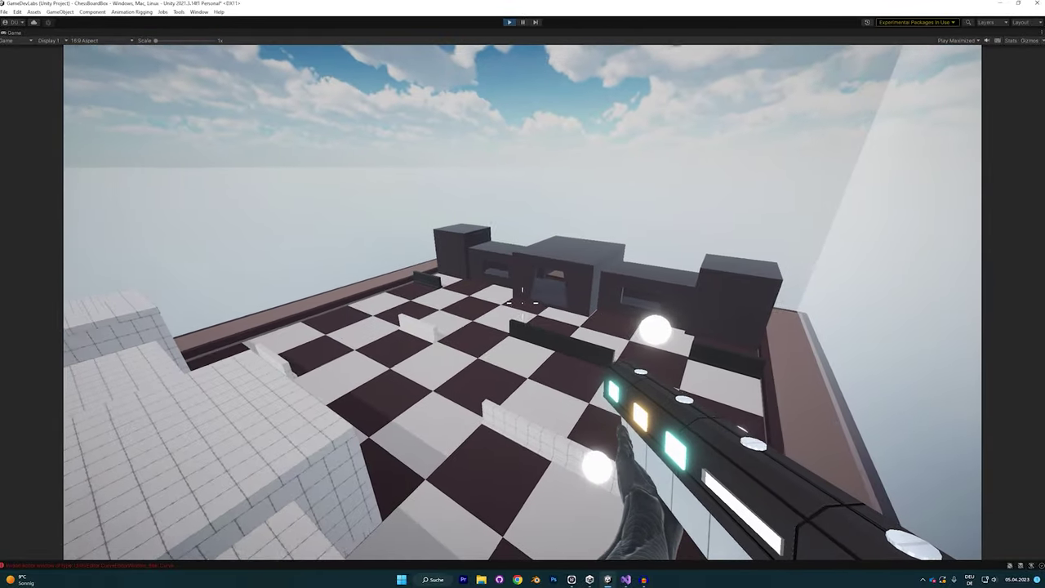
left_click(523, 303)
right_click(522, 303)
left_click(522, 303)
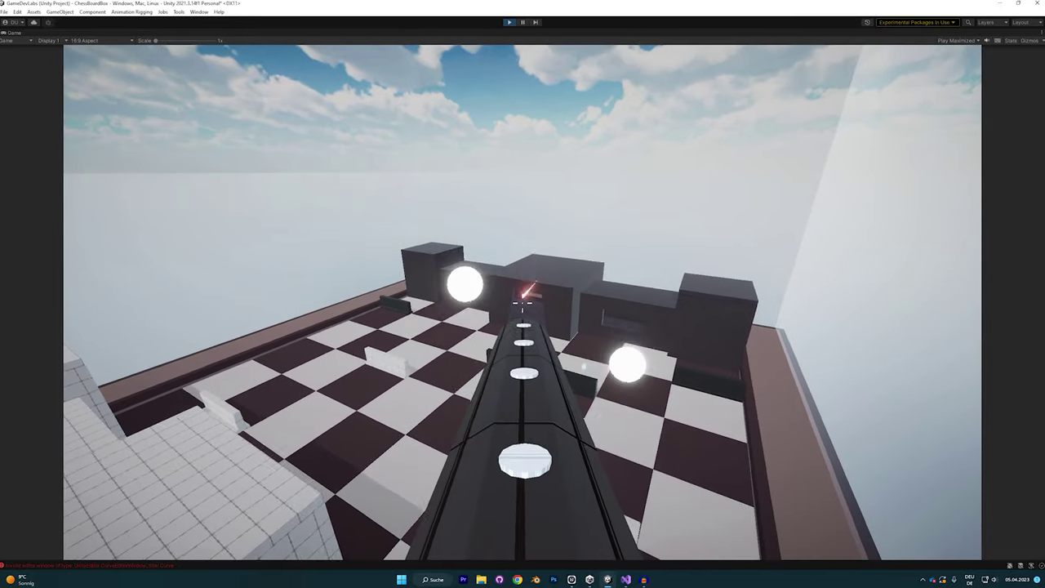
left_click(522, 302)
key("Escape")
left_click(510, 23)
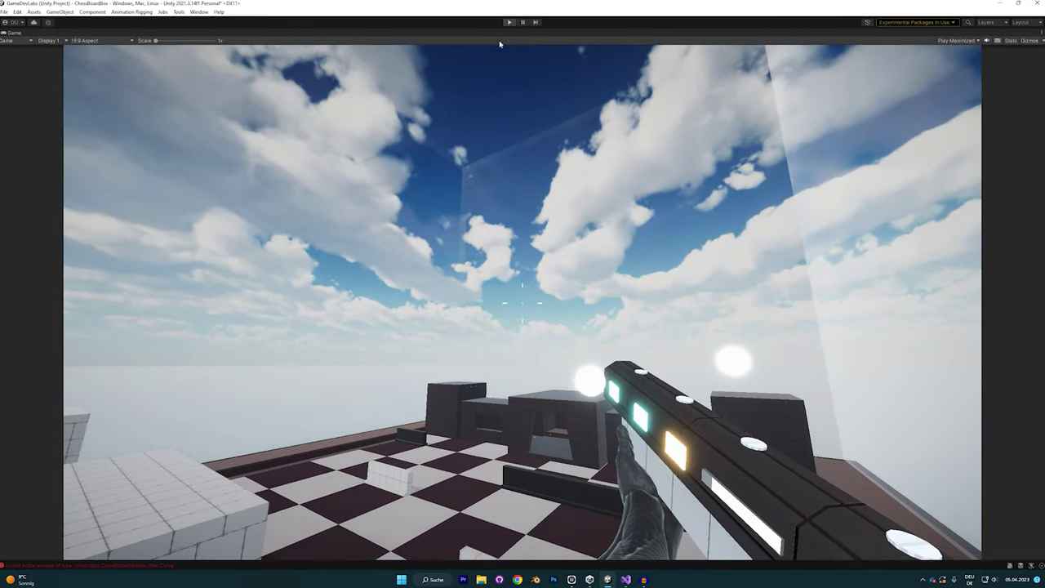
Select the TutorialProjectiel2 prefab in the Resources folder and set its explosion effect size to 3 and explosion radius to 5
double_click(170, 377)
left_click(169, 376)
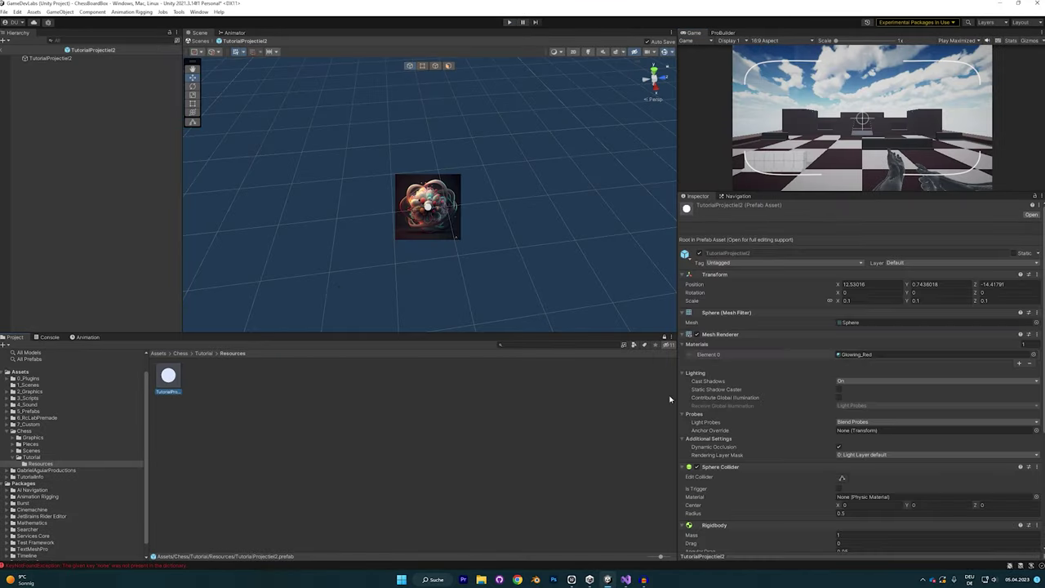
left_click(629, 581)
left_click(629, 581)
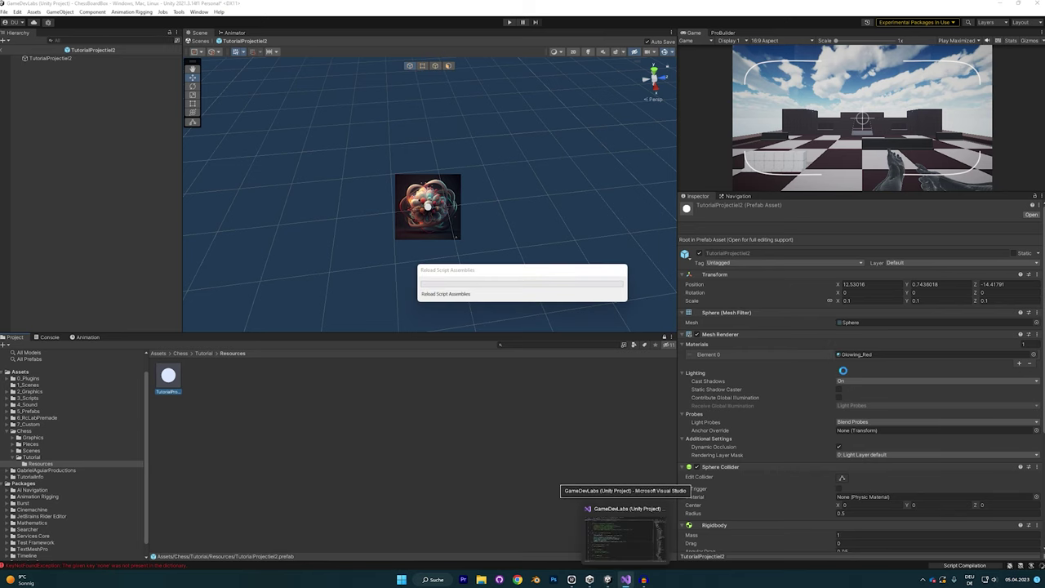
scroll(874, 343, "down", 5)
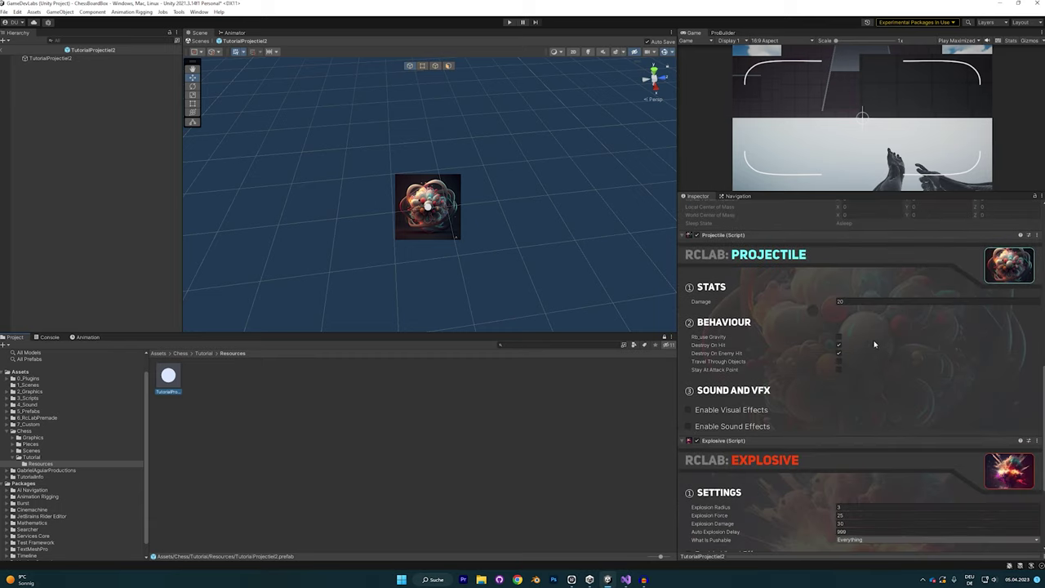
scroll(875, 343, "down", 4)
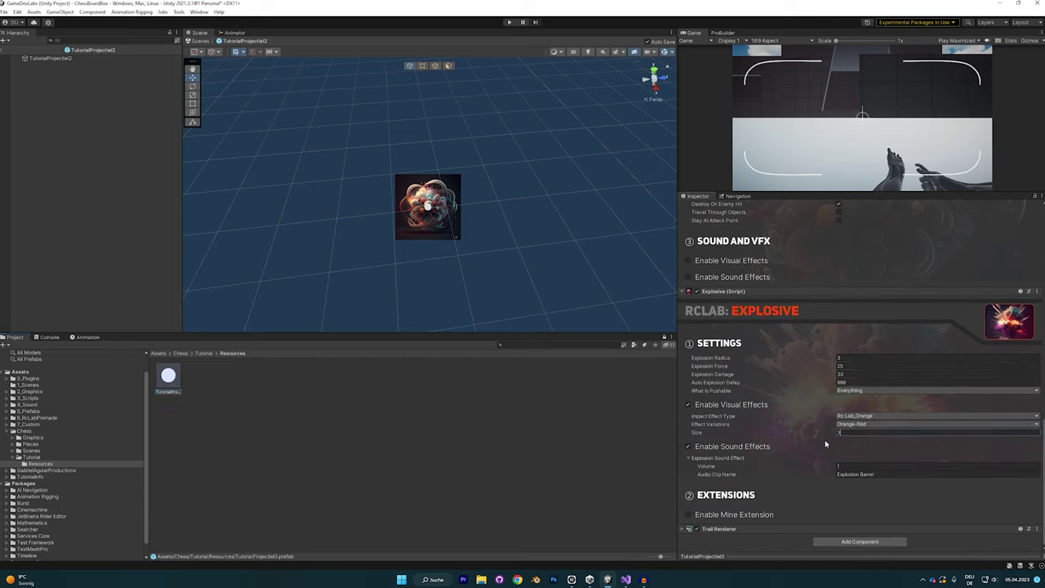
left_click(840, 357)
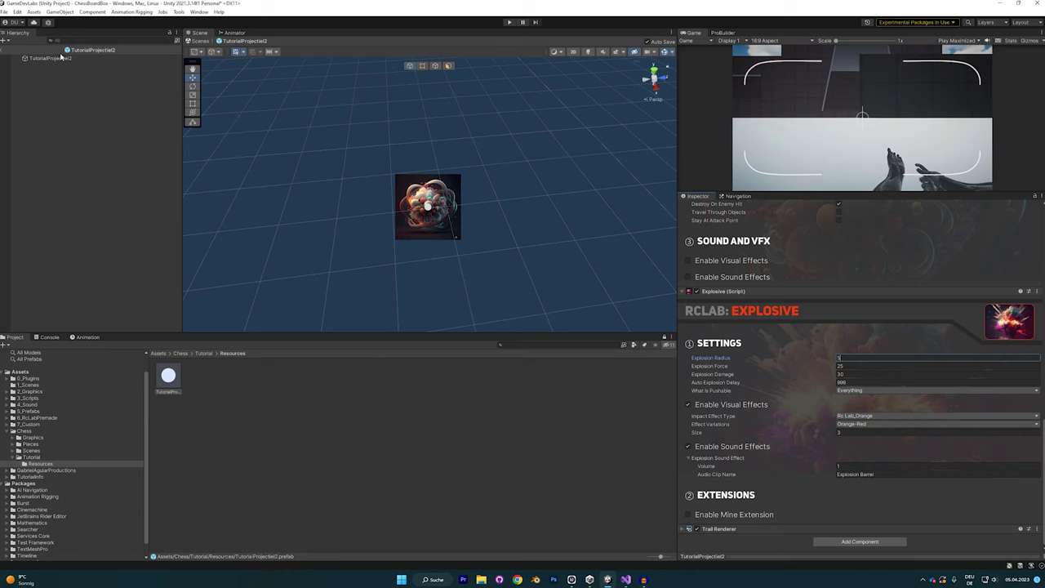
Select the projectile's root object in the scene view and examine its explosion radius sphere
left_click(383, 171)
scroll(458, 192, "down", 8)
left_click(111, 59)
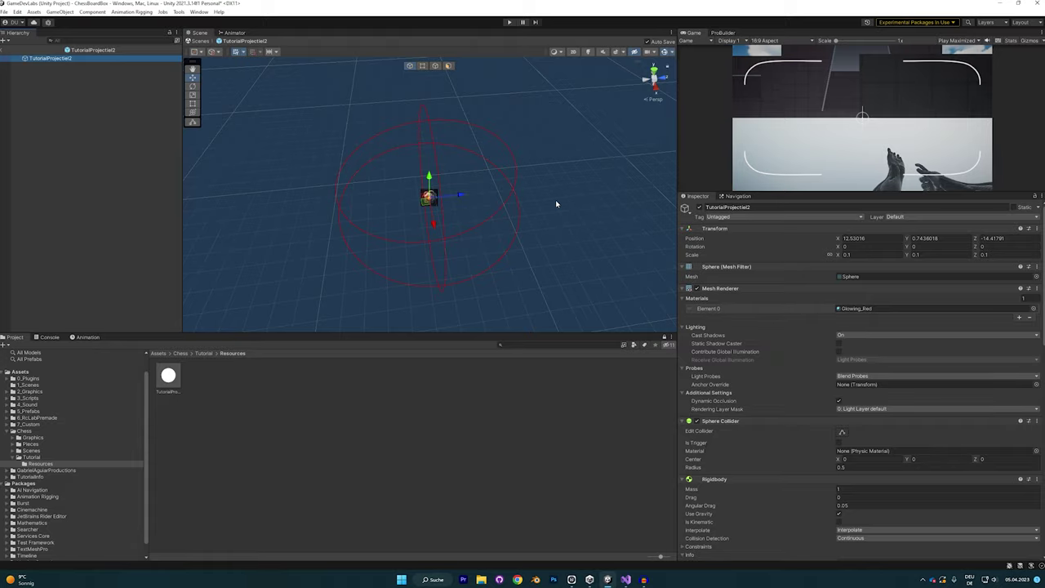
Run the game, jump up onto the white blocks, fire normal and aimed shots to test the larger explosion, and stop the game
left_click(509, 22)
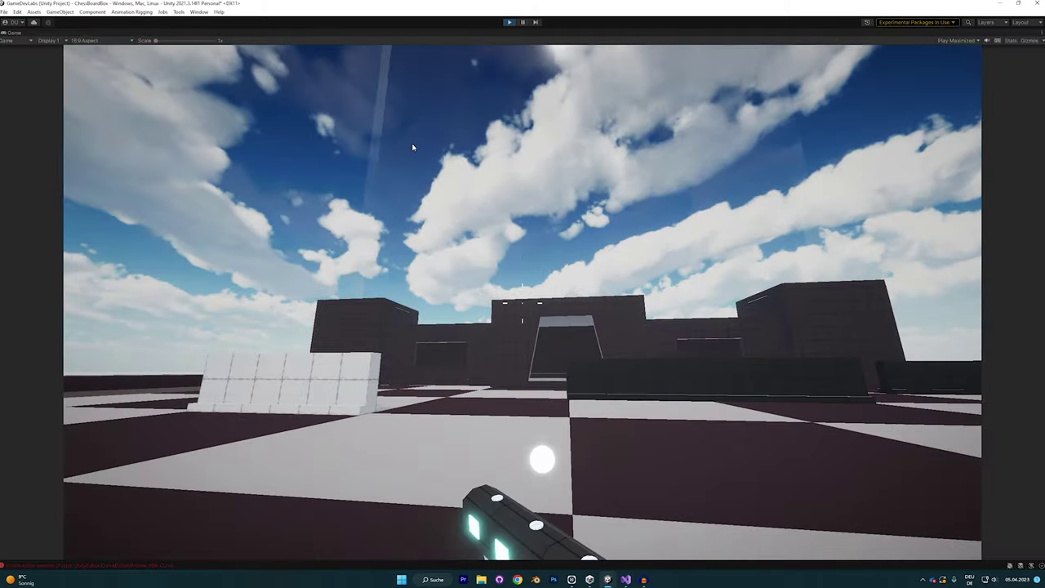
key("w")
key("space")
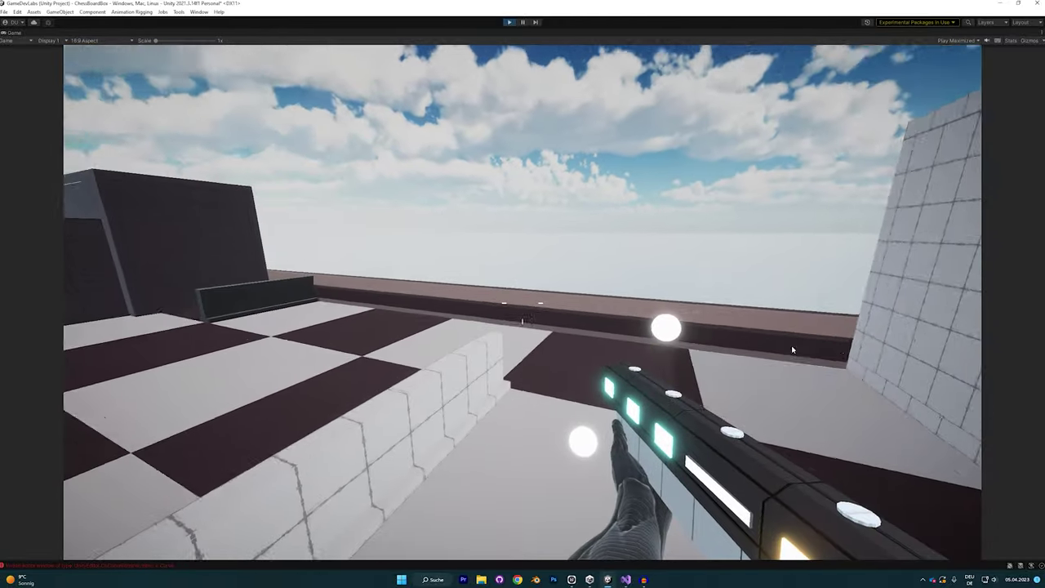
key("s")
key("space")
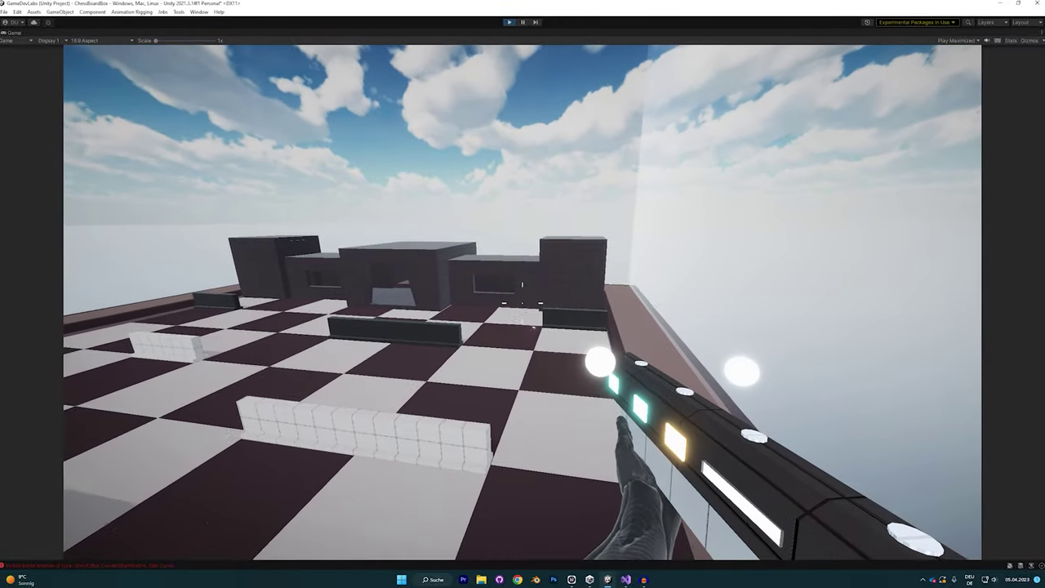
left_click(522, 303)
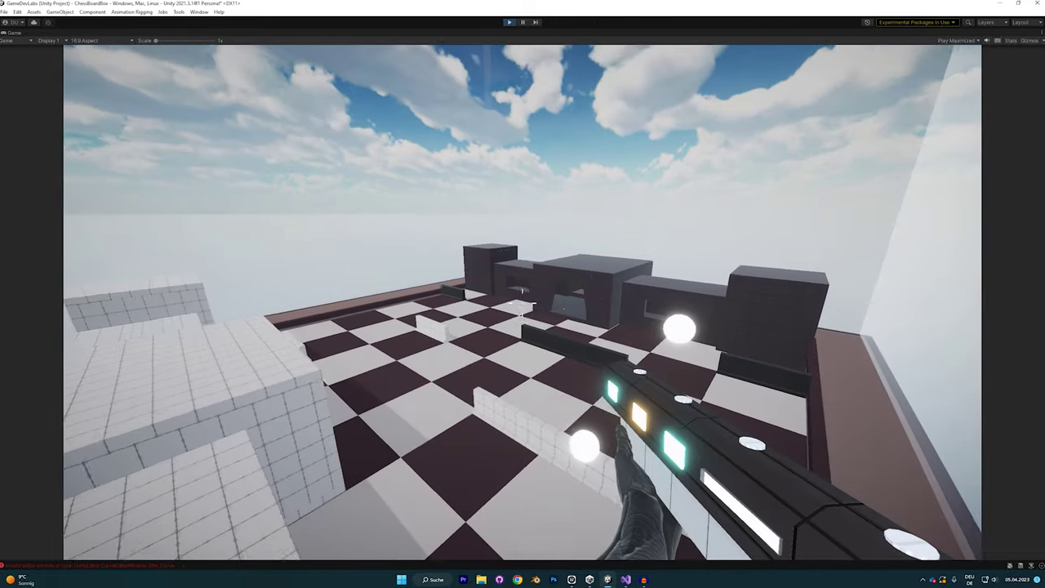
left_click(523, 303)
right_click(523, 303)
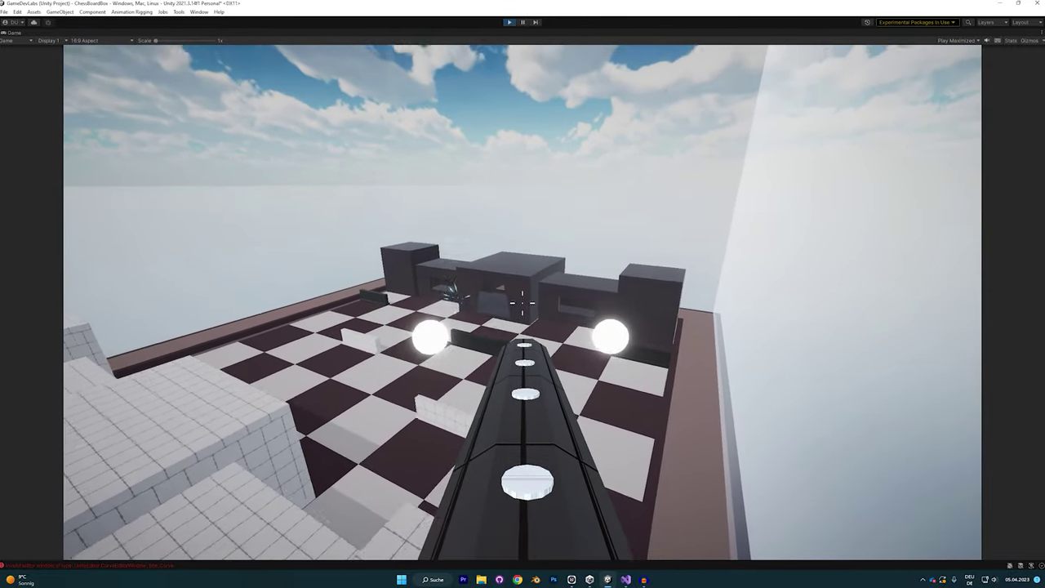
right_click(522, 303)
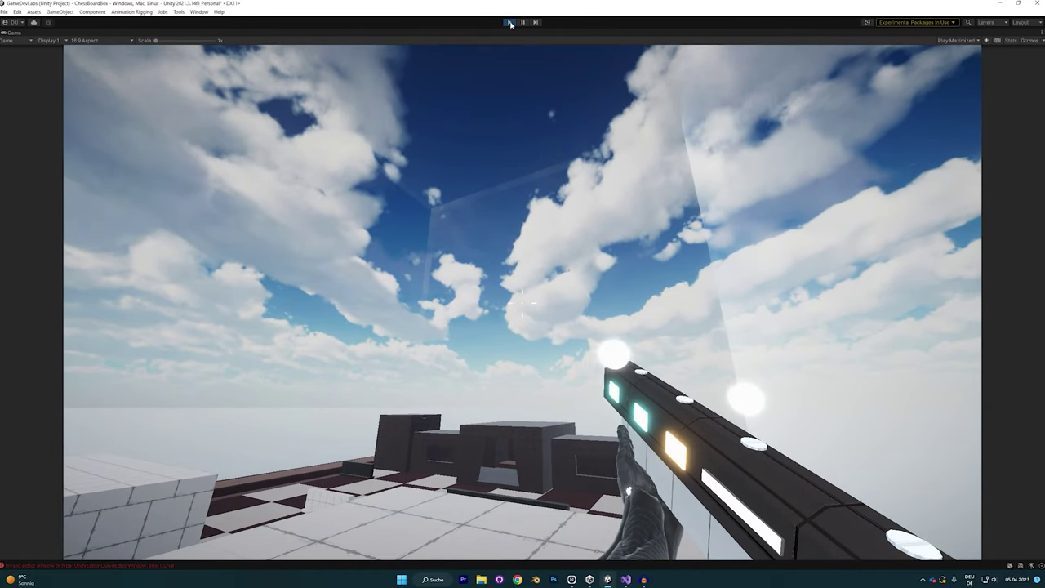
key("ctrl+p")
Switch to Visual Studio to look at the SoundManager script and return to Unity
left_click(625, 579)
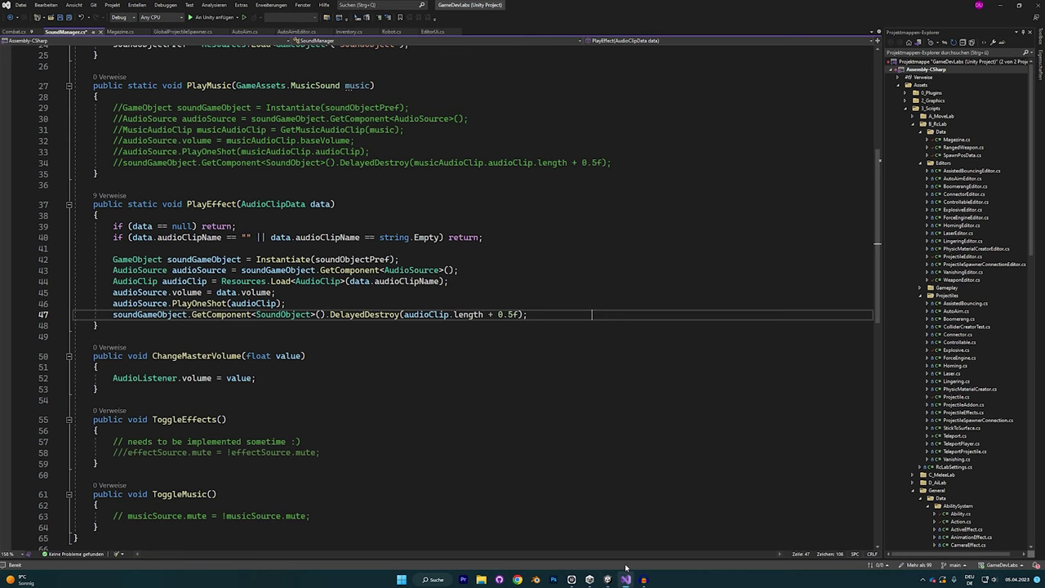
left_click(607, 579)
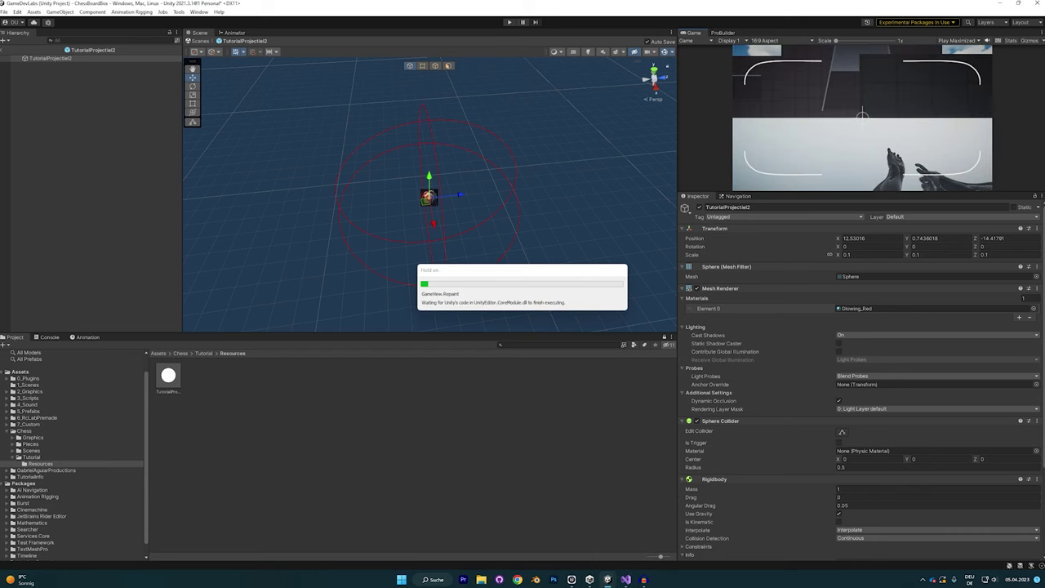
Set the Tutorial Weapon's Projectile Spawn Amount to 8 and enable Count Salve As One Shot
left_click(204, 353)
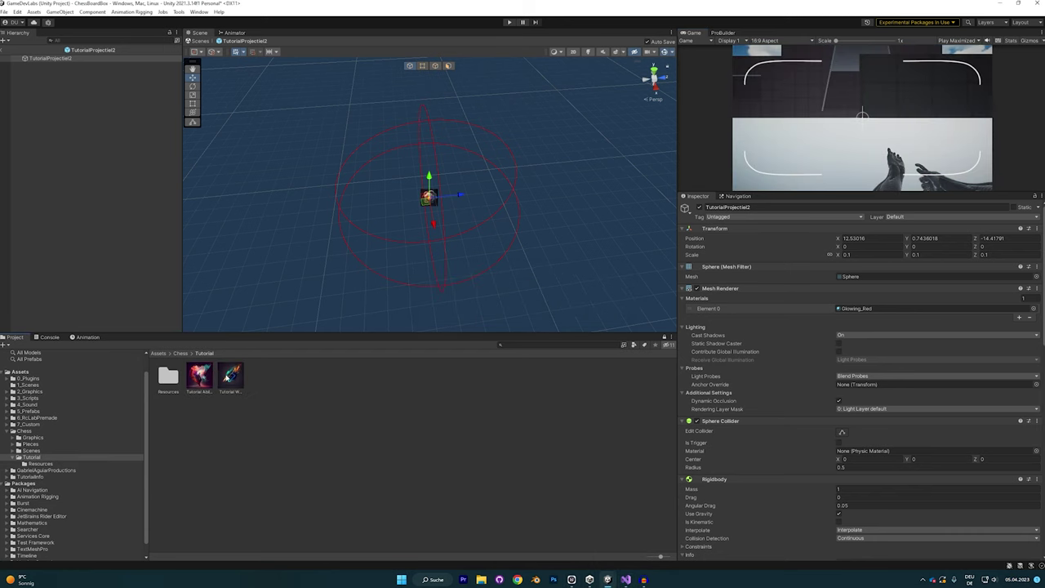
left_click(230, 377)
scroll(776, 408, "down", 10)
scroll(808, 364, "up", 4)
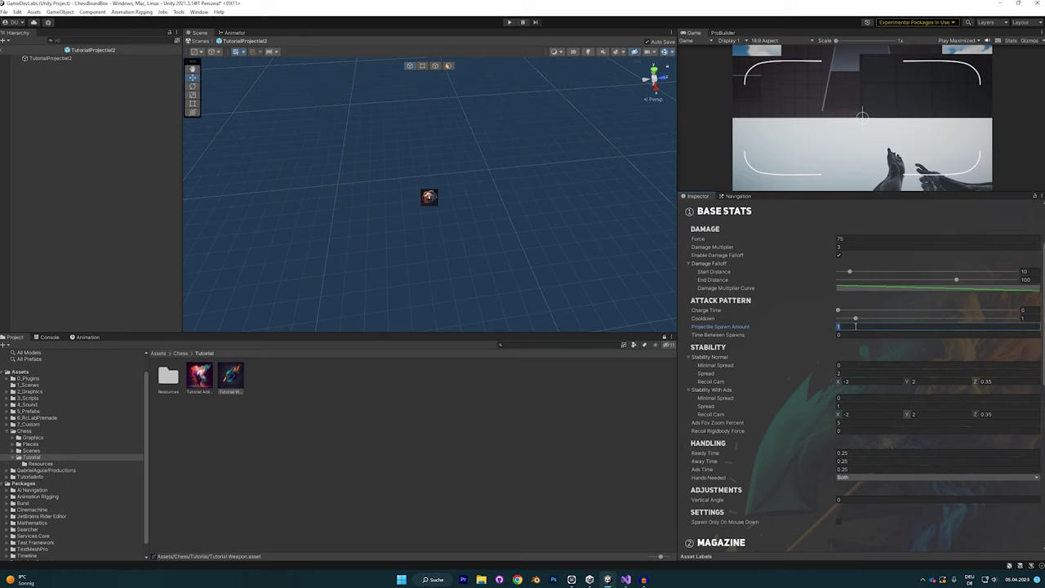
type("8")
scroll(856, 333, "down", 3)
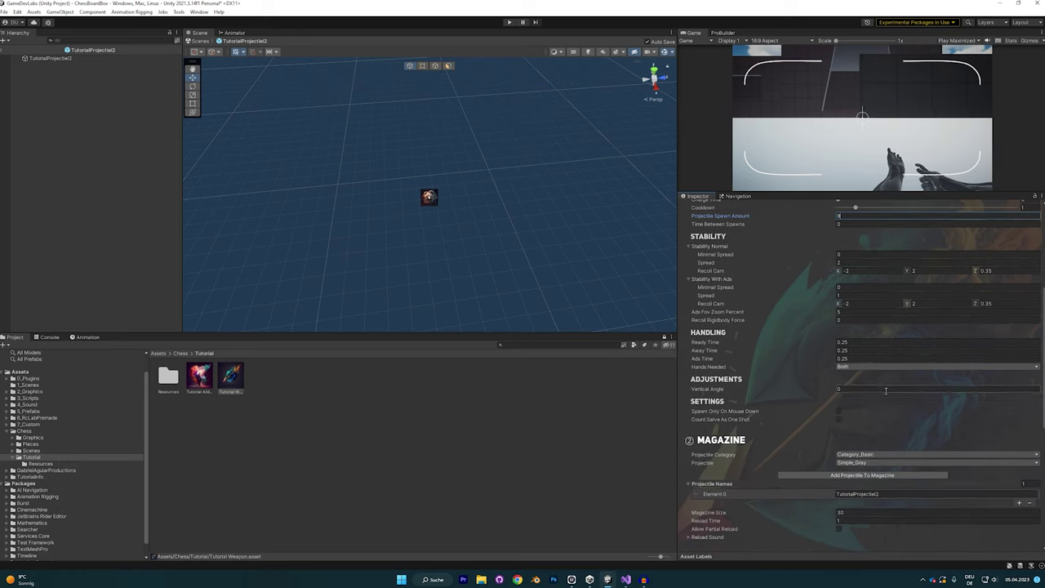
left_click(838, 419)
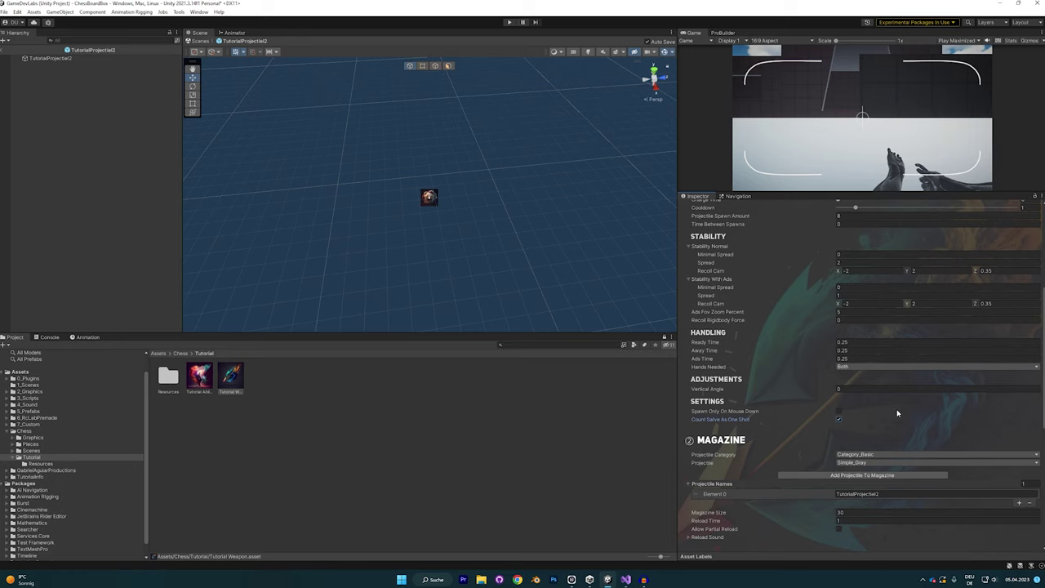
Set the weapon's spread to 3 for normal stability and 1.5 for stability with ADS
scroll(896, 413, "down", 3)
scroll(861, 367, "up", 5)
left_click(844, 340)
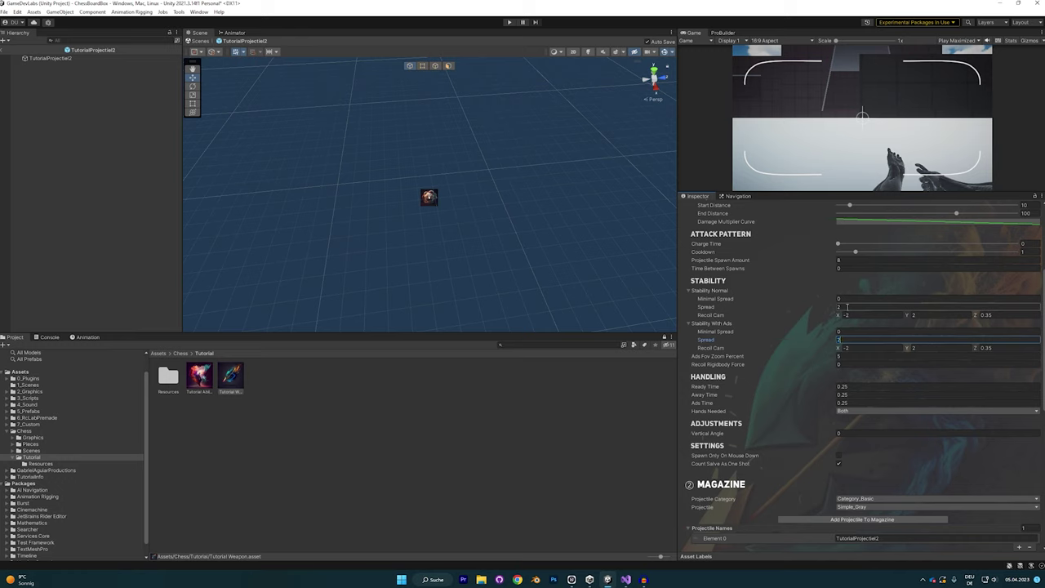
type("2")
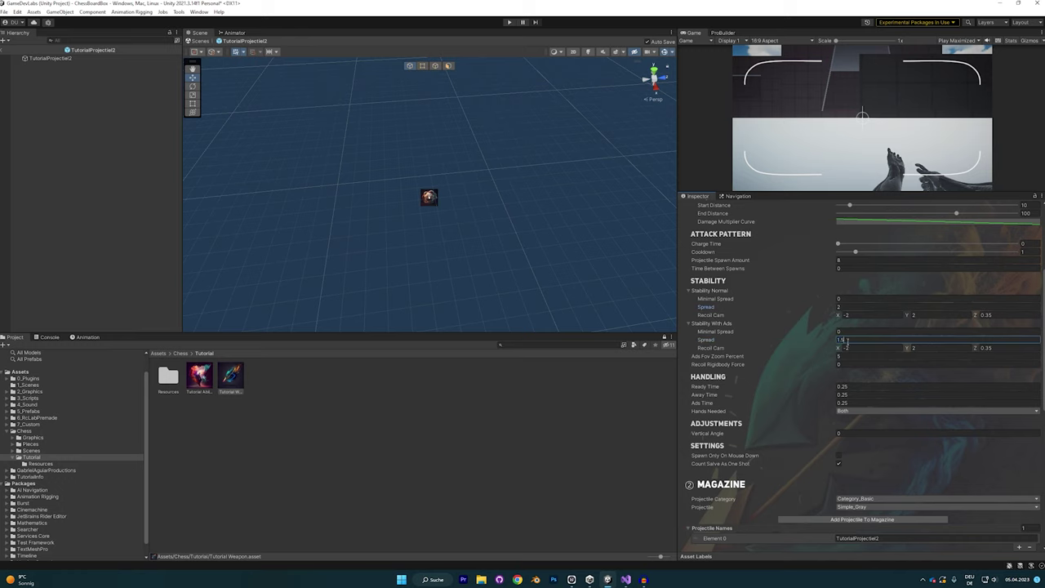
scroll(865, 367, "down", 4)
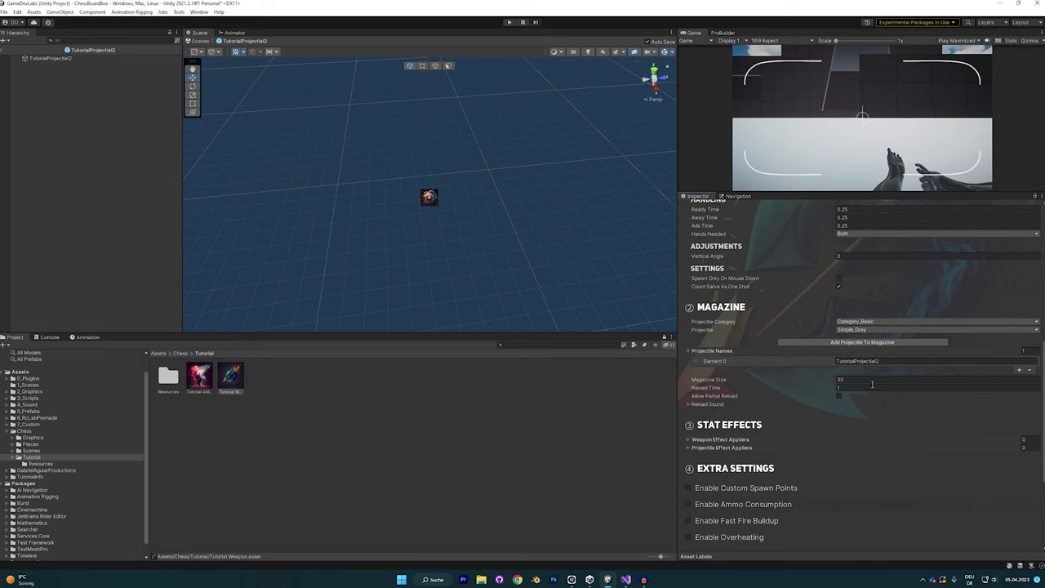
scroll(871, 382, "down", 3)
scroll(888, 412, "down", 1)
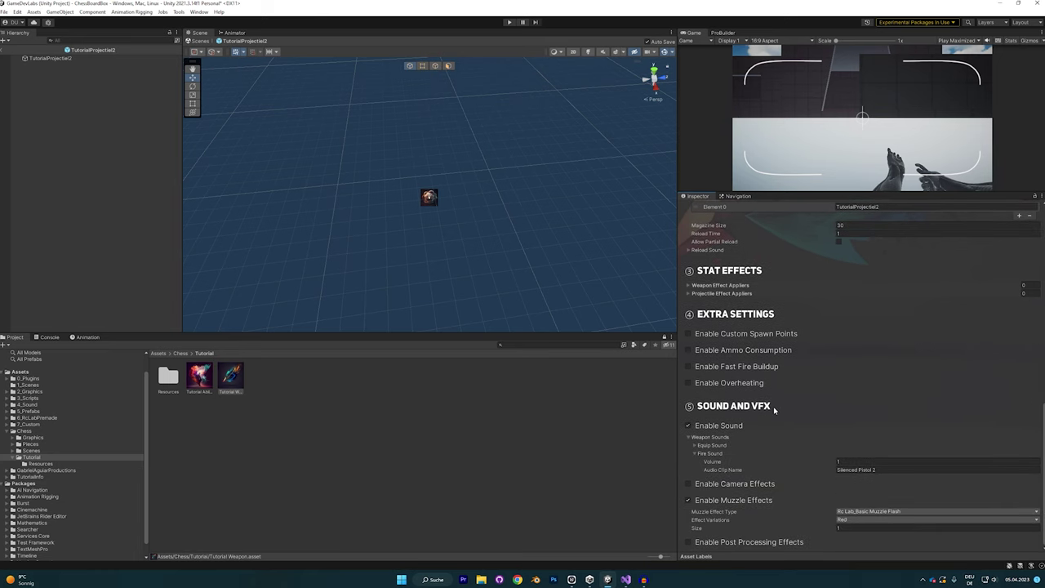
scroll(823, 358, "up", 20)
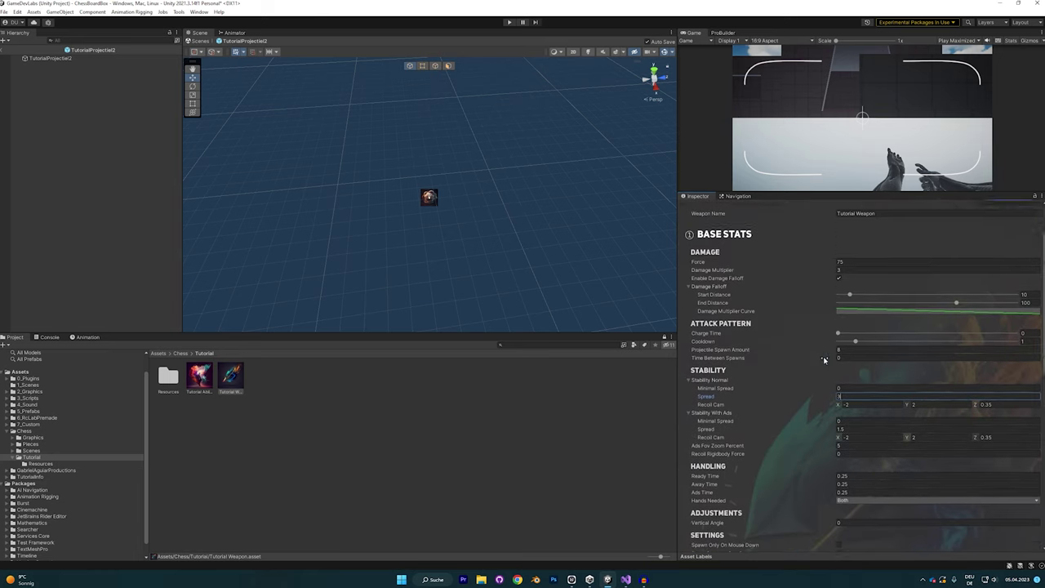
Run the game, jump up onto the white blocks with the multi-projectile weapon, and stop the game
left_click(508, 22)
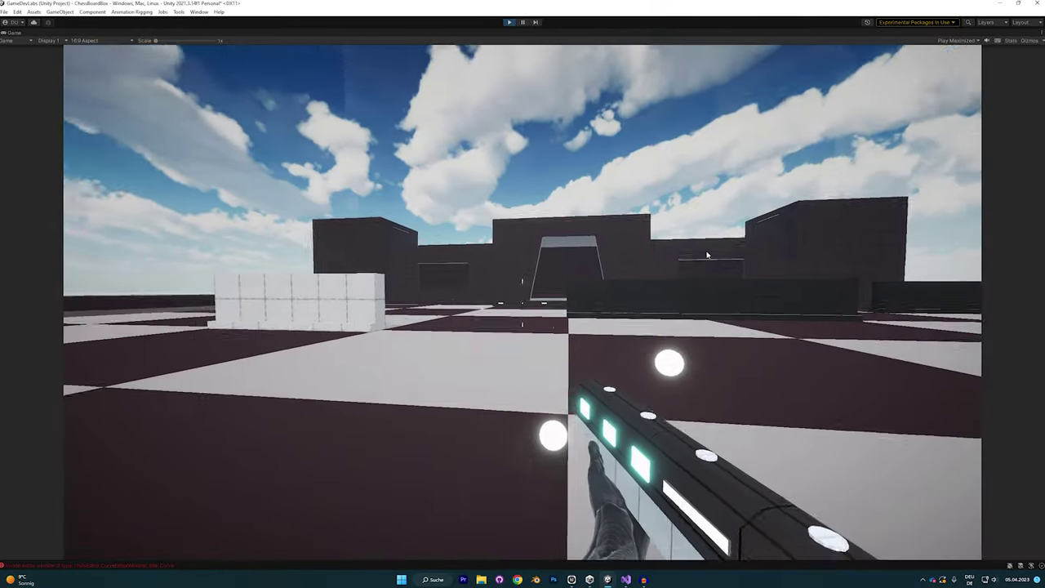
key("w")
key("space")
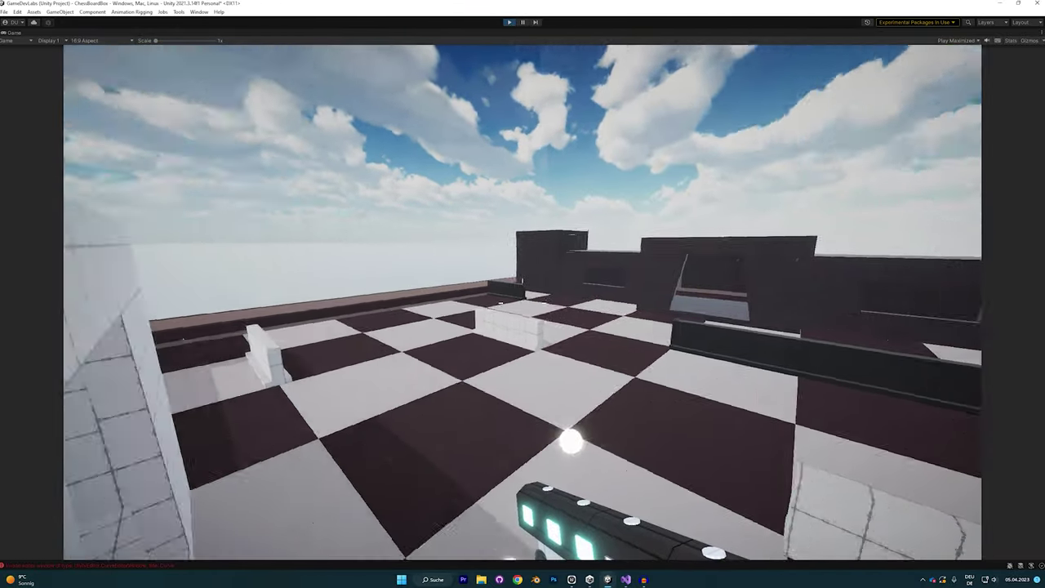
key("s")
key("space")
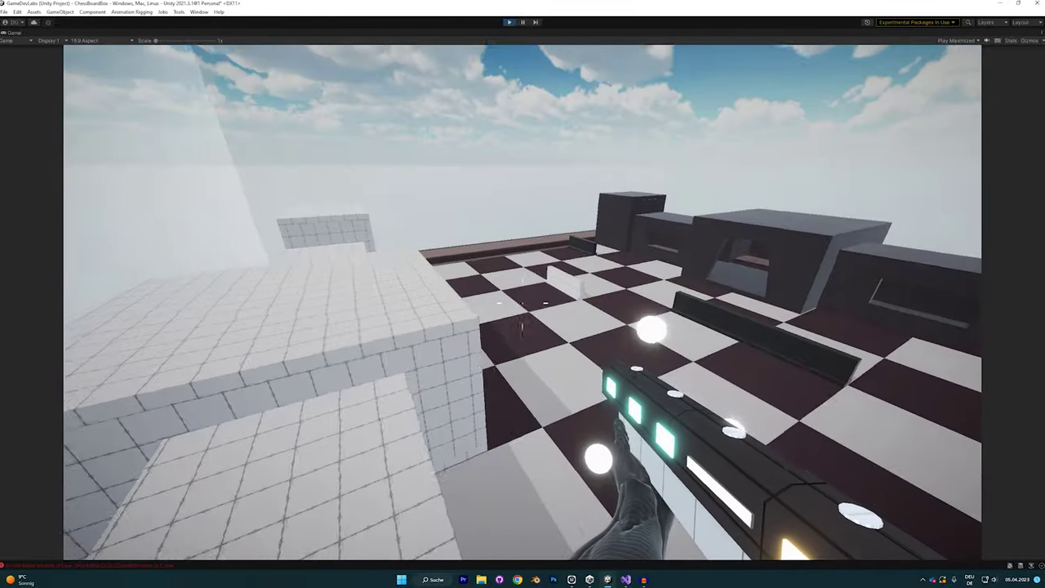
key("Escape")
left_click(510, 23)
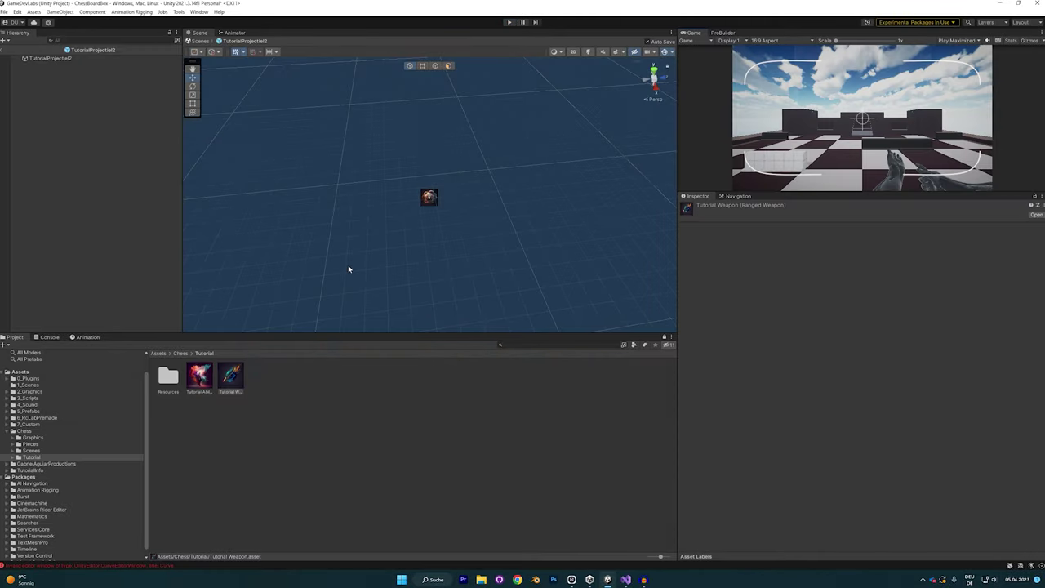
Assign the TutorialProjectiel2 prefab in the Resources folder to the whatIsProjectile layer
double_click(168, 375)
left_click(168, 376)
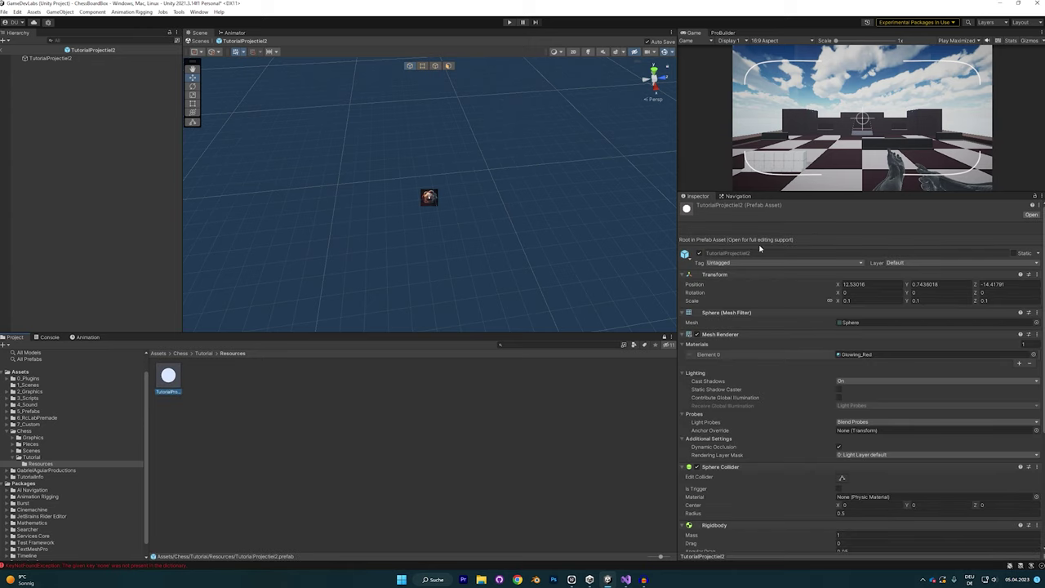
left_click(917, 262)
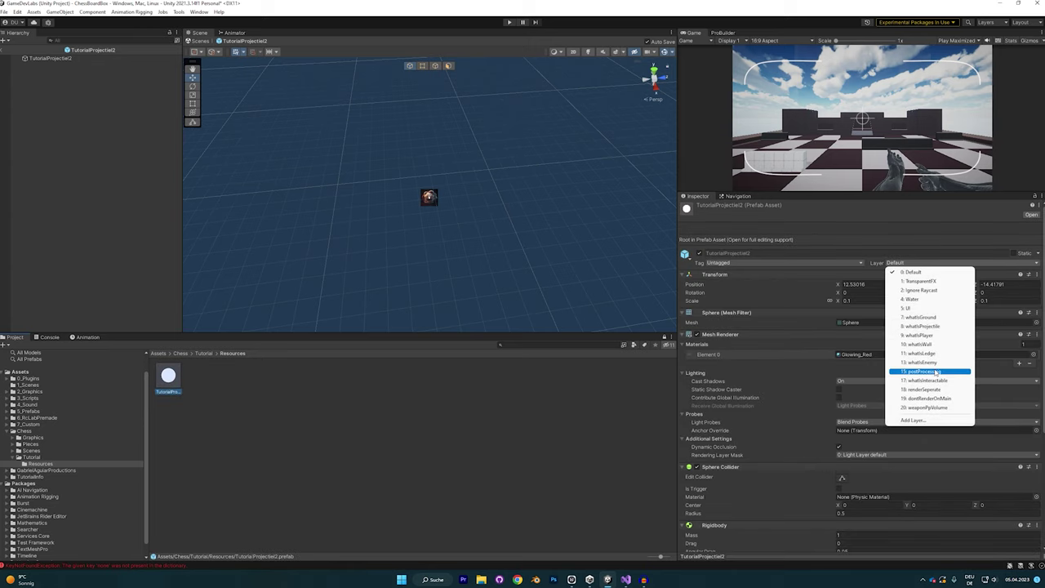
left_click(923, 325)
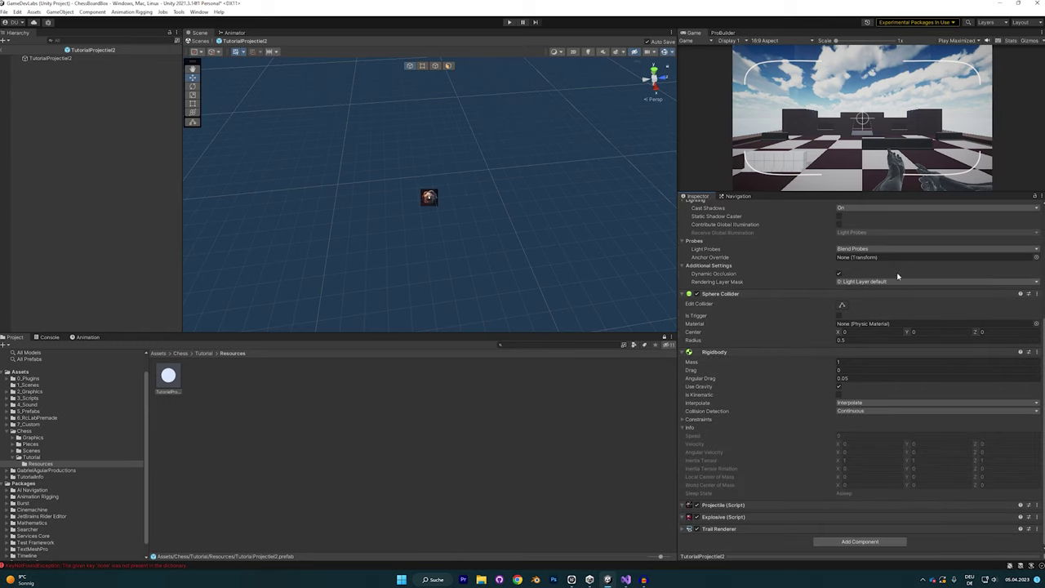
Run the game and jump up onto the white blocks with the rifle blaster
left_click(509, 23)
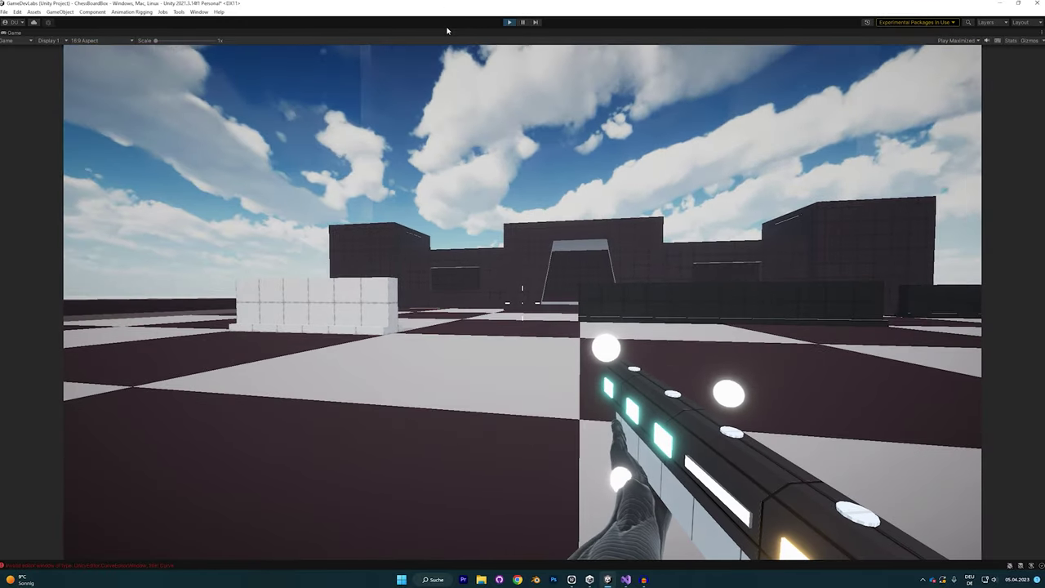
left_click(454, 97)
key("w")
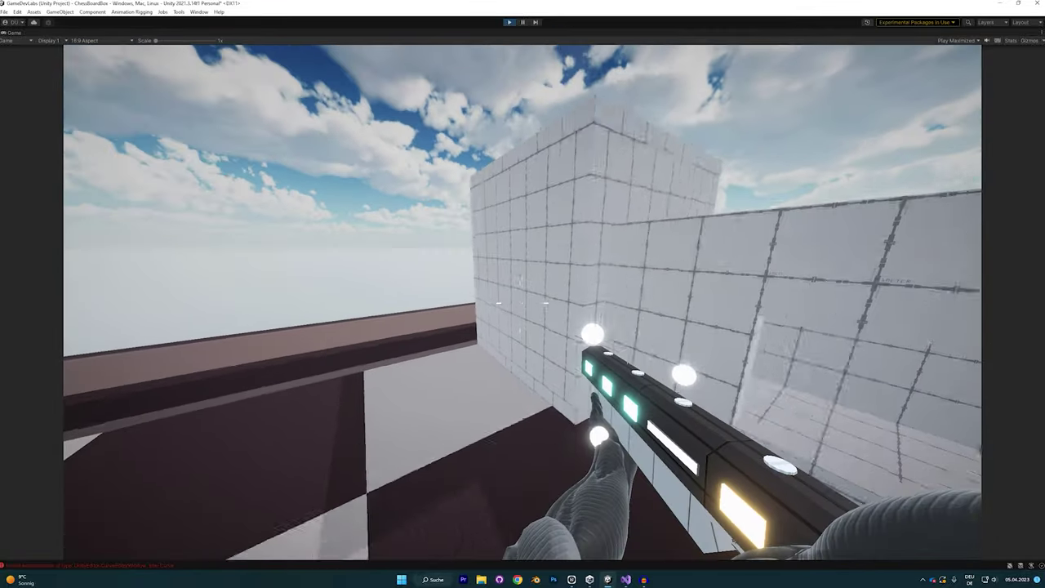
key("space")
left_click(522, 303)
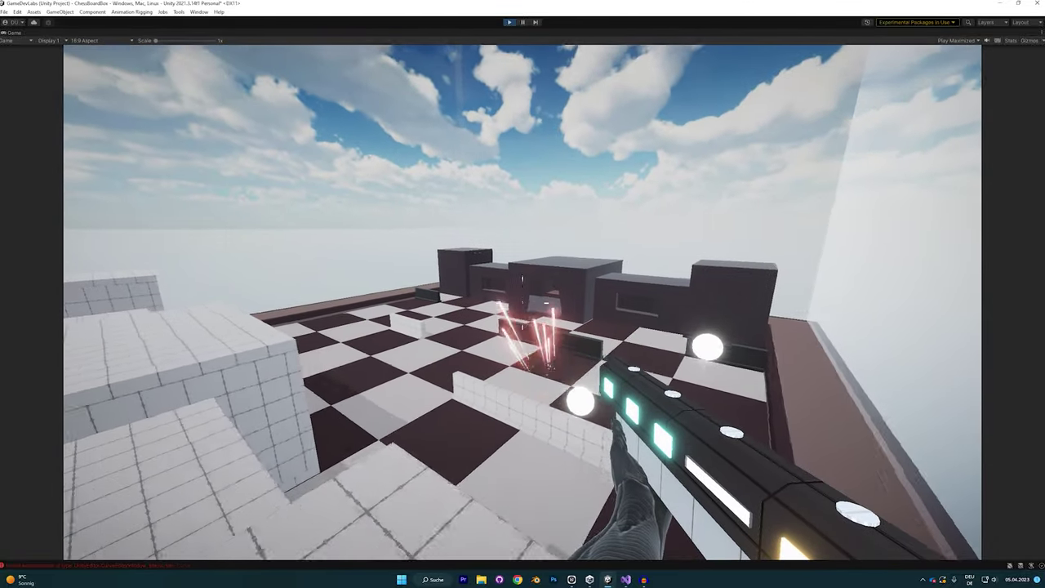
Fire repeated salves across the board toward the dark structures, including while aiming down sights, and stop the game
right_click(522, 302)
left_click(522, 302)
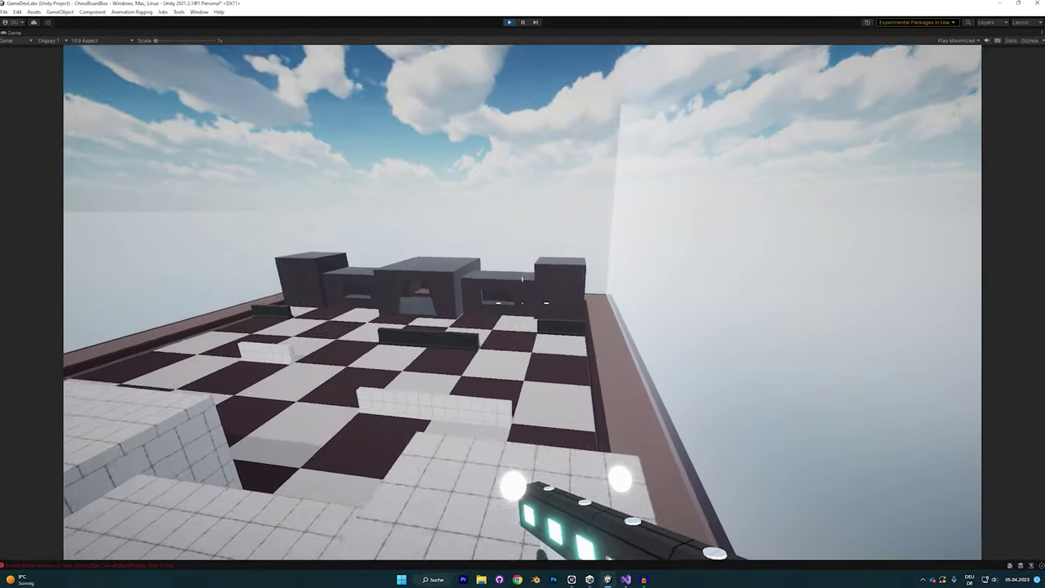
left_click(522, 302)
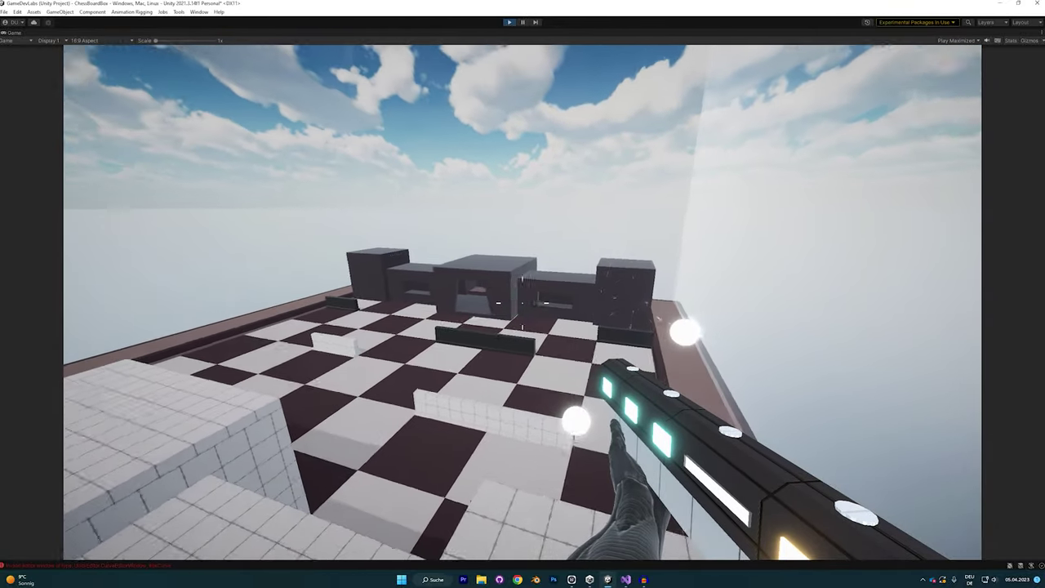
left_click(522, 303)
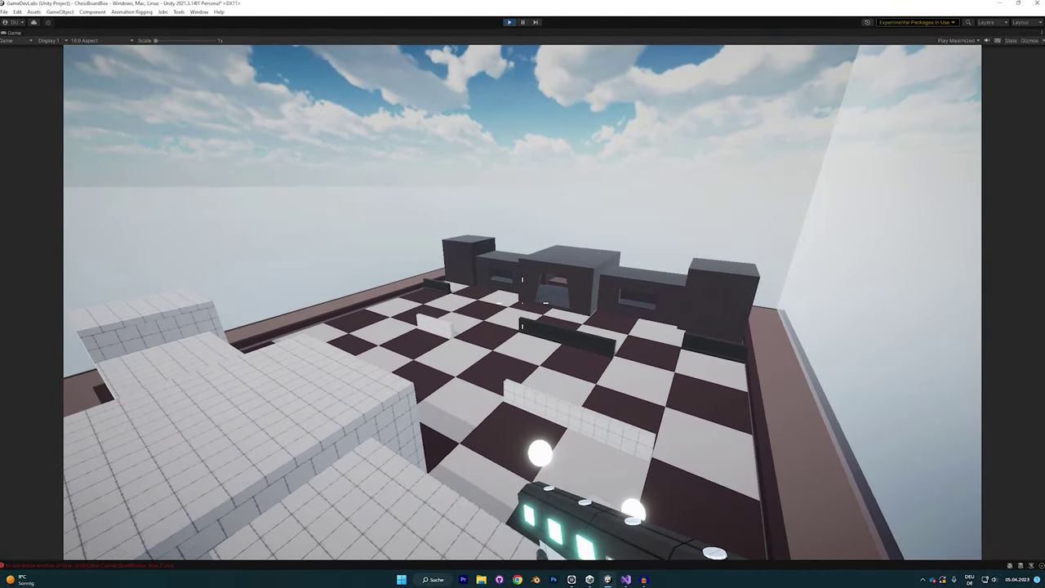
key("XF86AudioLowerVolume")
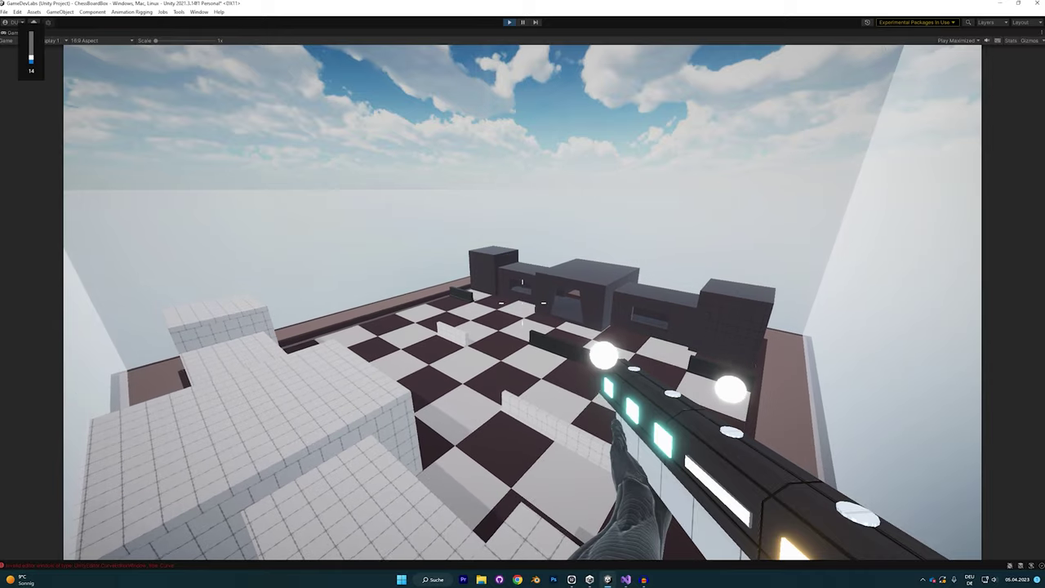
key("a")
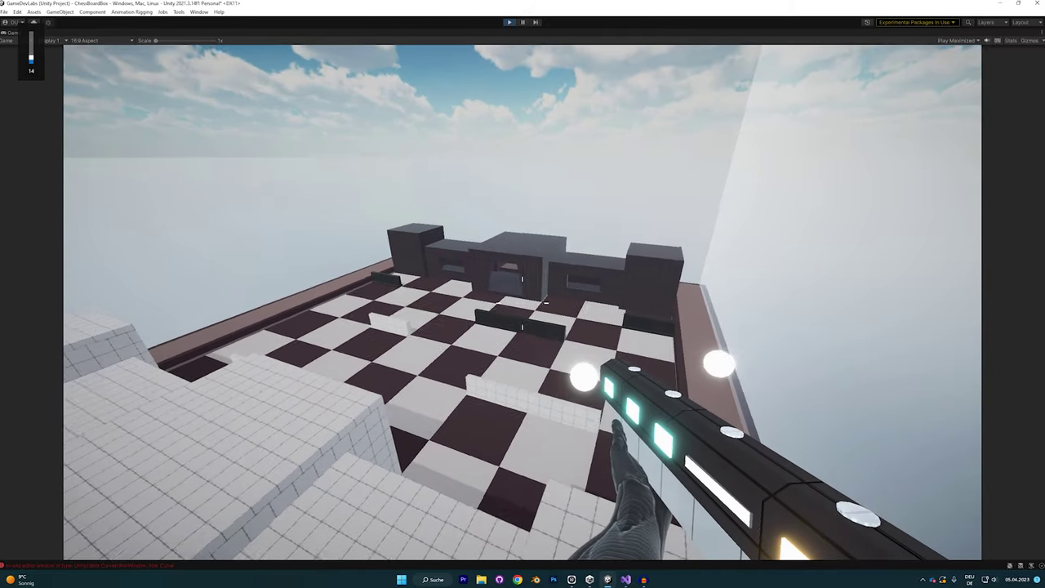
left_click(522, 302)
key("a")
left_click(523, 303)
key("d")
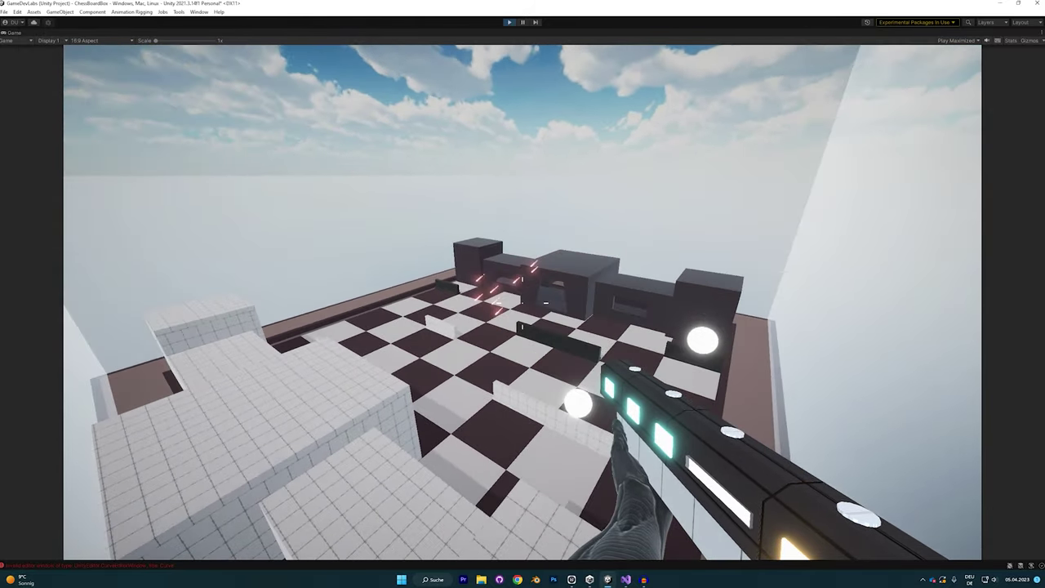
left_click(522, 303)
left_click(523, 302)
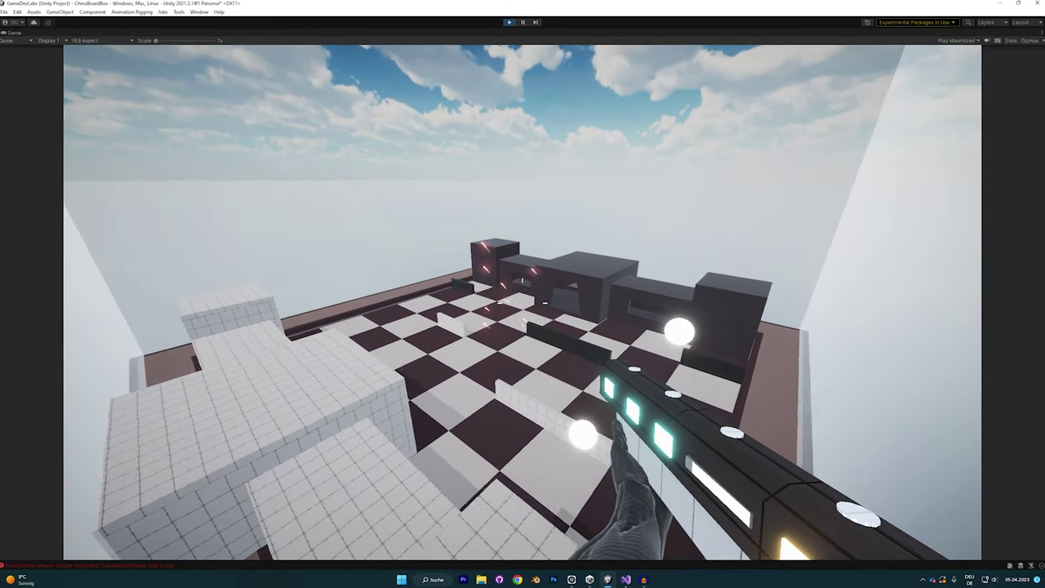
key("a")
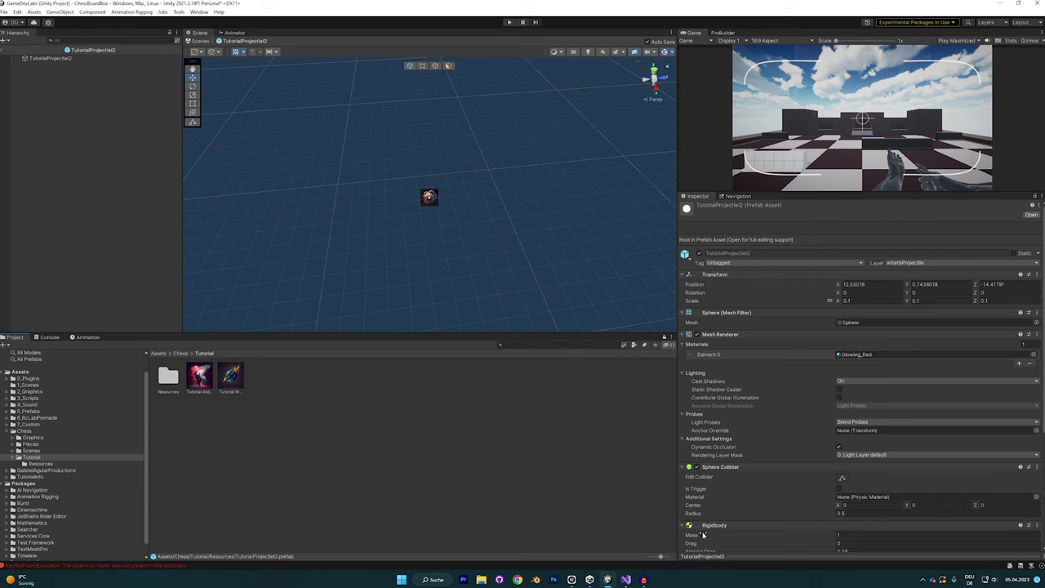
Set the Tutorial Weapon's Time Between Spawns to 0.05
left_click(627, 579)
left_click(608, 579)
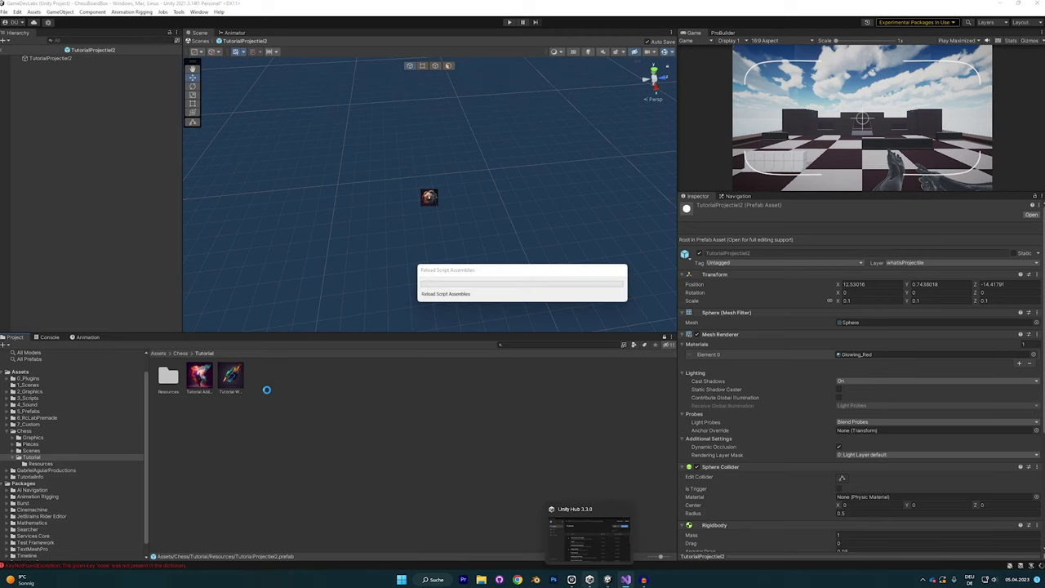
left_click(230, 377)
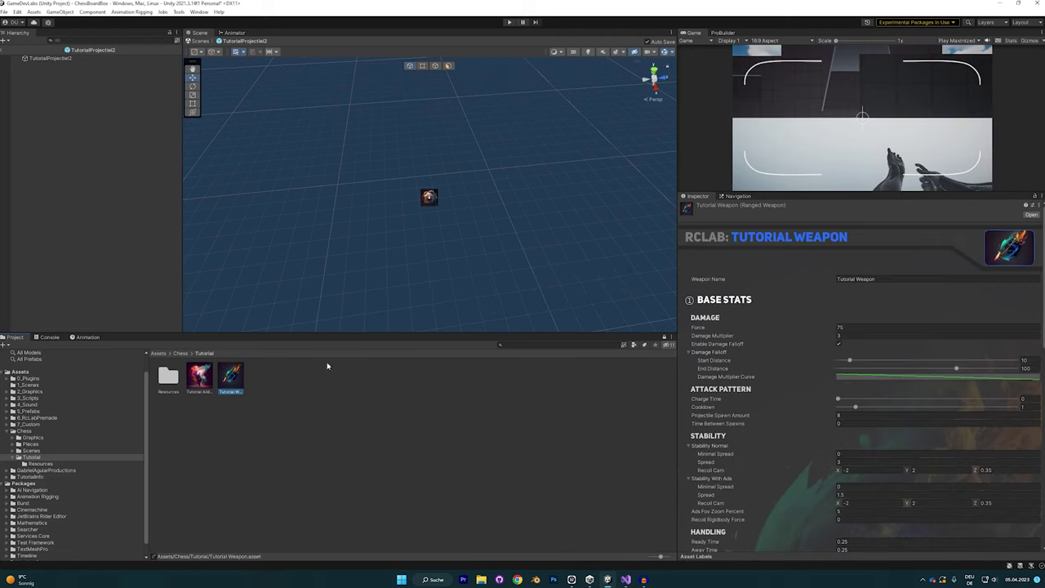
left_click(853, 423)
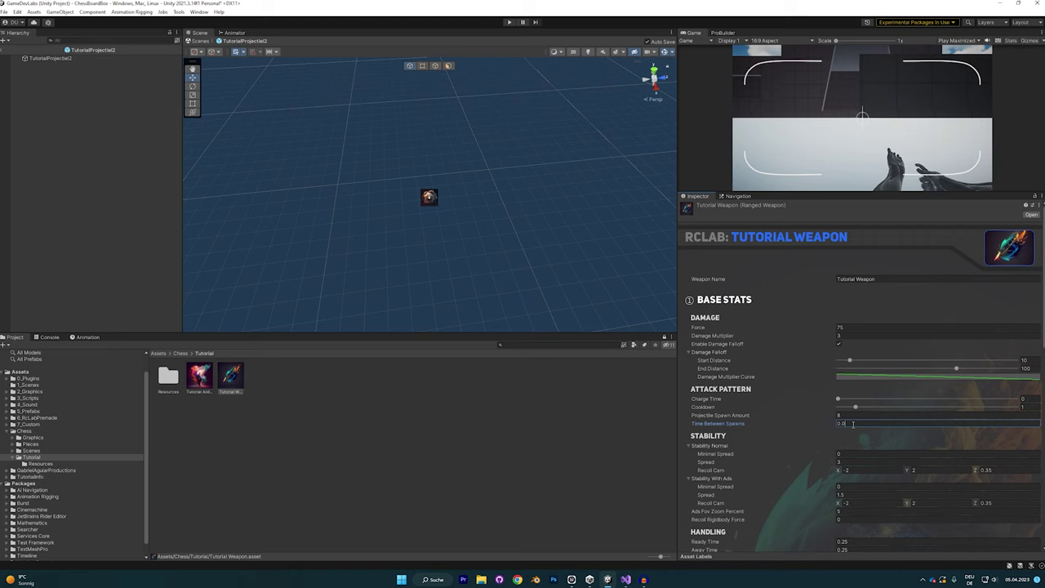
scroll(860, 436, "down", 2)
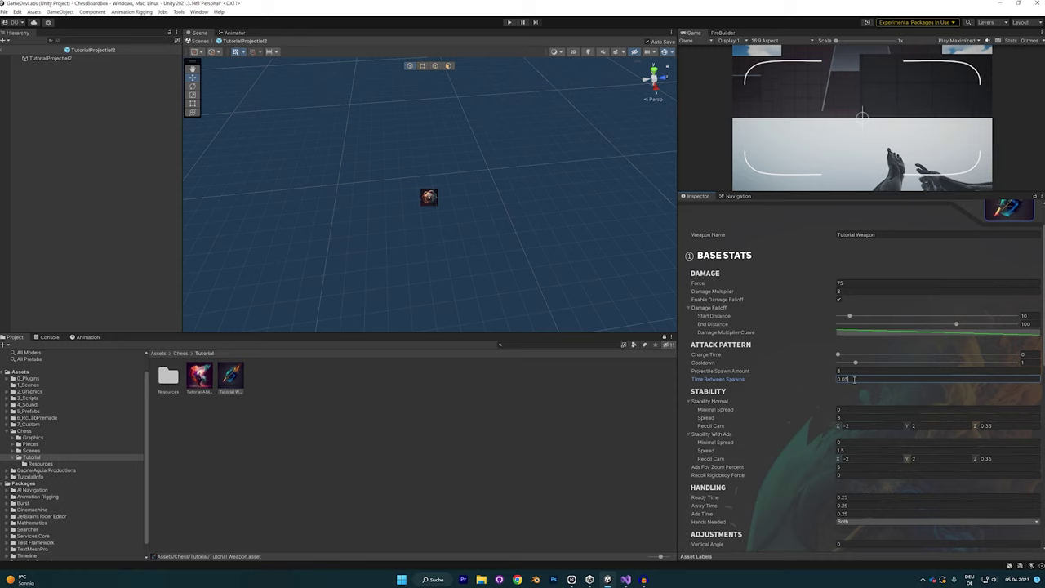
Run the game, climb the white blocks, fire several staggered salves at the dark structures, and stop the game
left_click(509, 22)
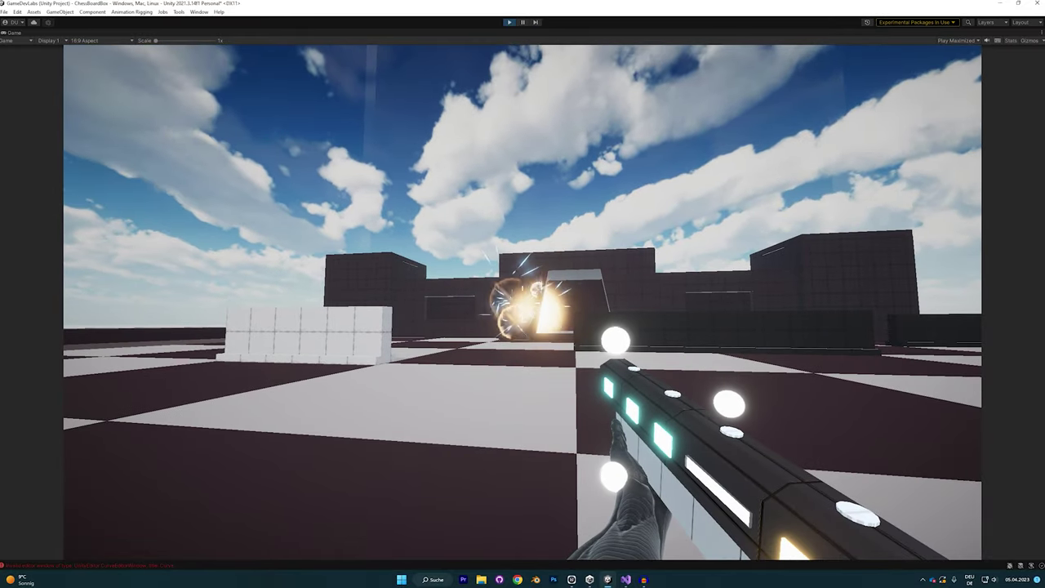
key("w")
key("space")
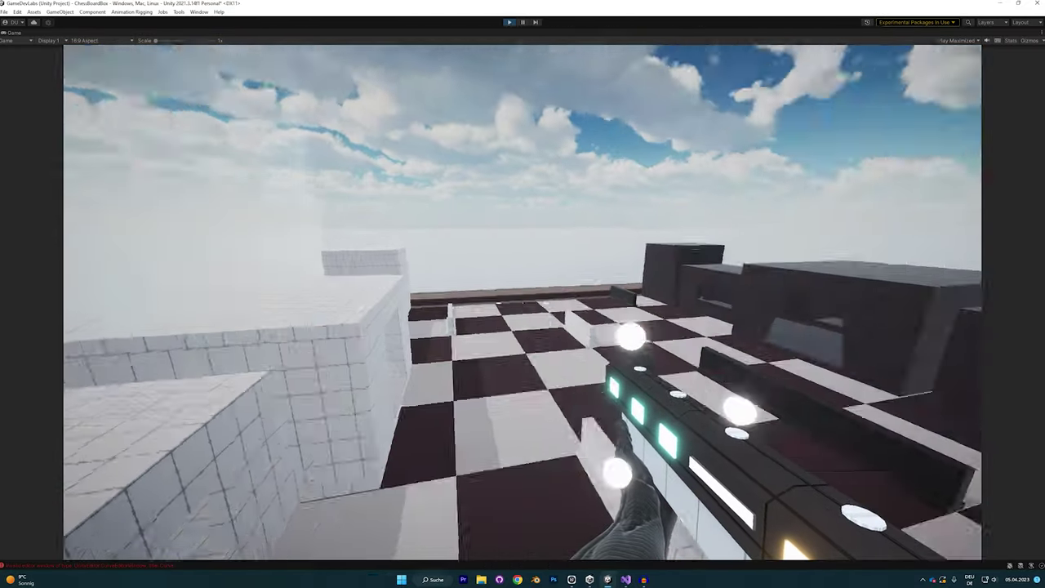
left_click(523, 303)
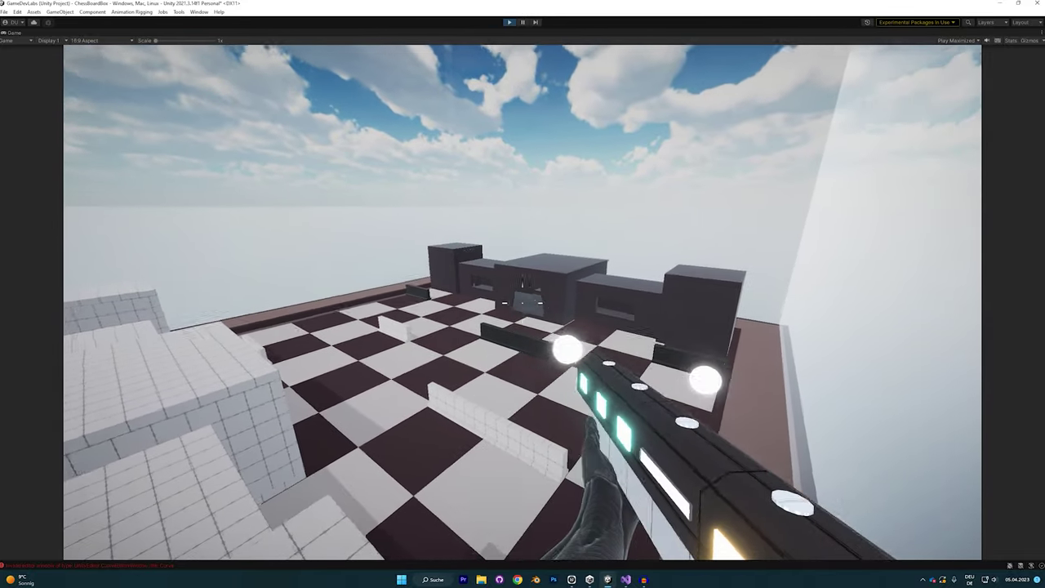
left_click(522, 302)
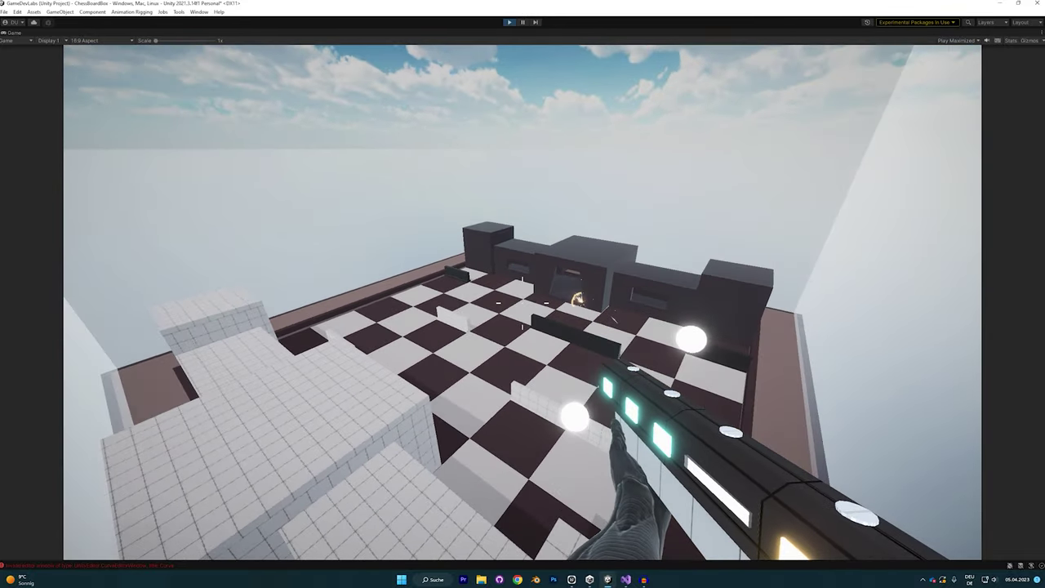
left_click(523, 303)
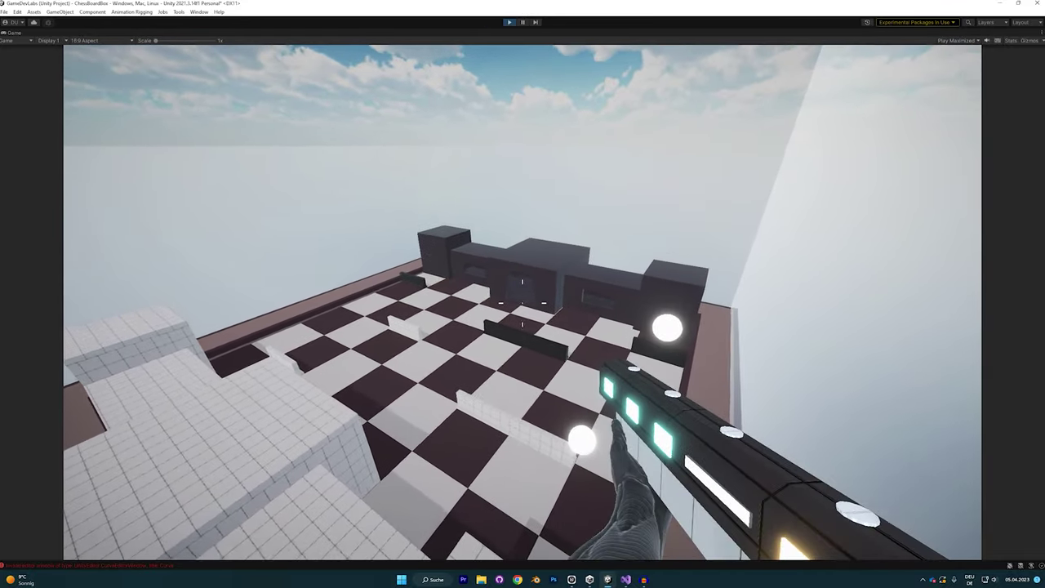
key("Escape")
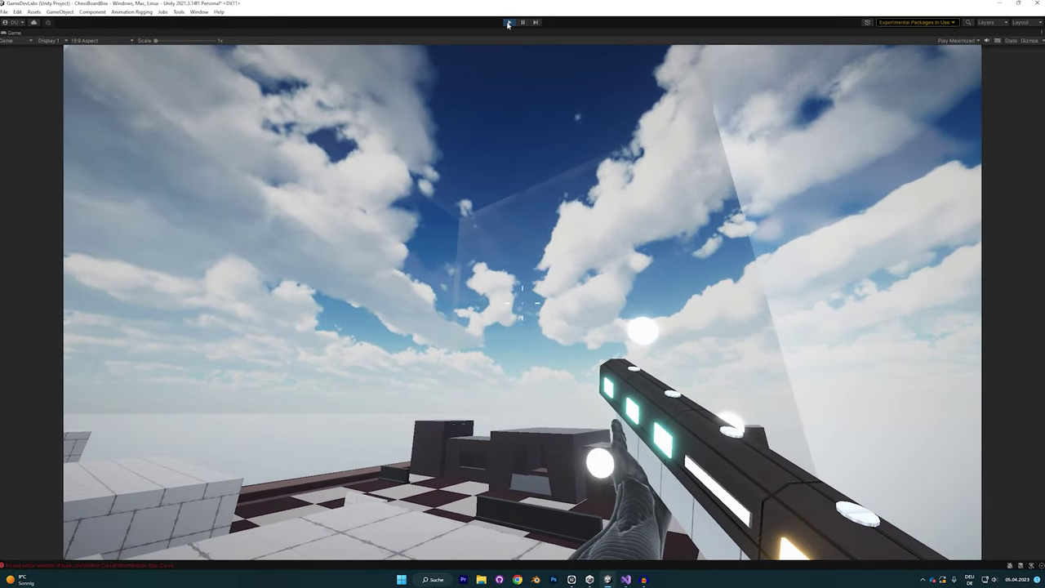
key("ctrl+p")
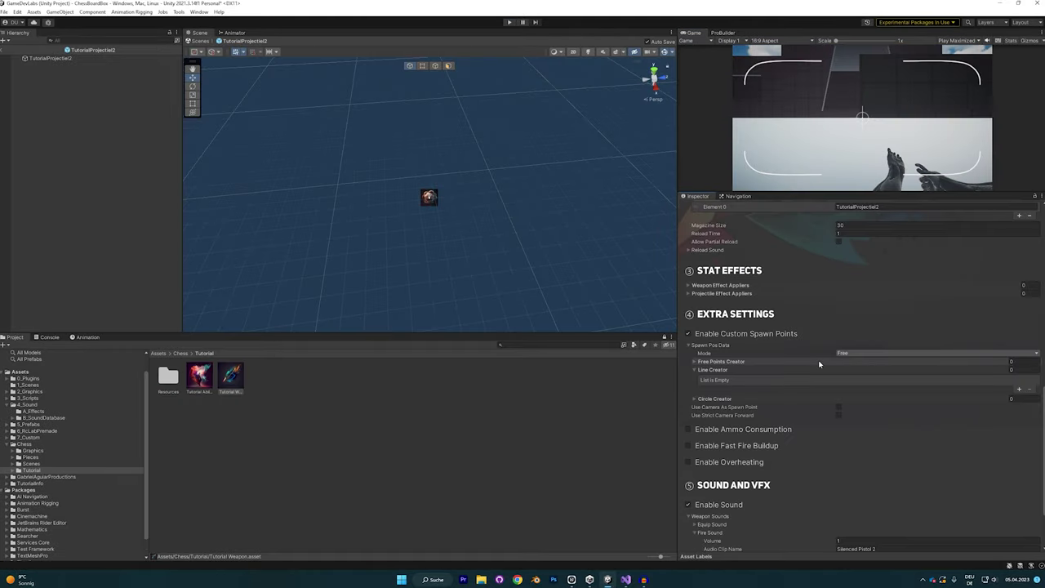
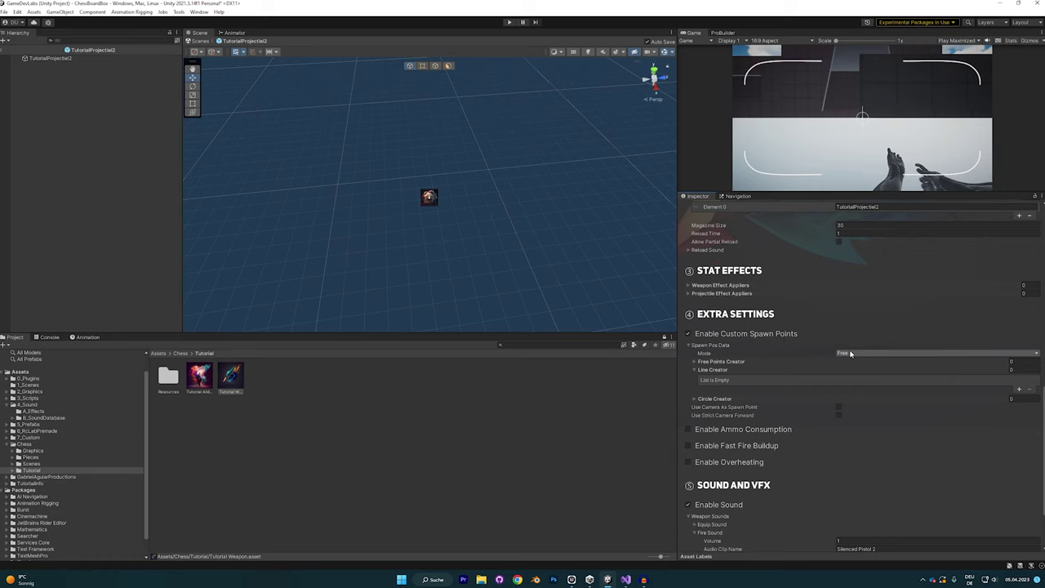
Set the weapon's custom spawn point mode to Line
left_click(854, 351)
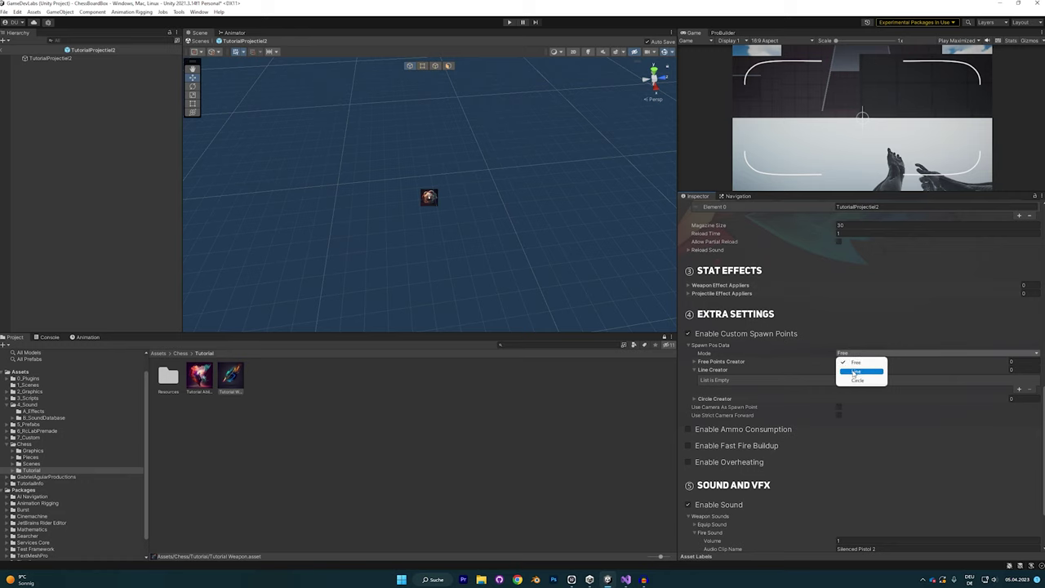
left_click(856, 372)
left_click(740, 362)
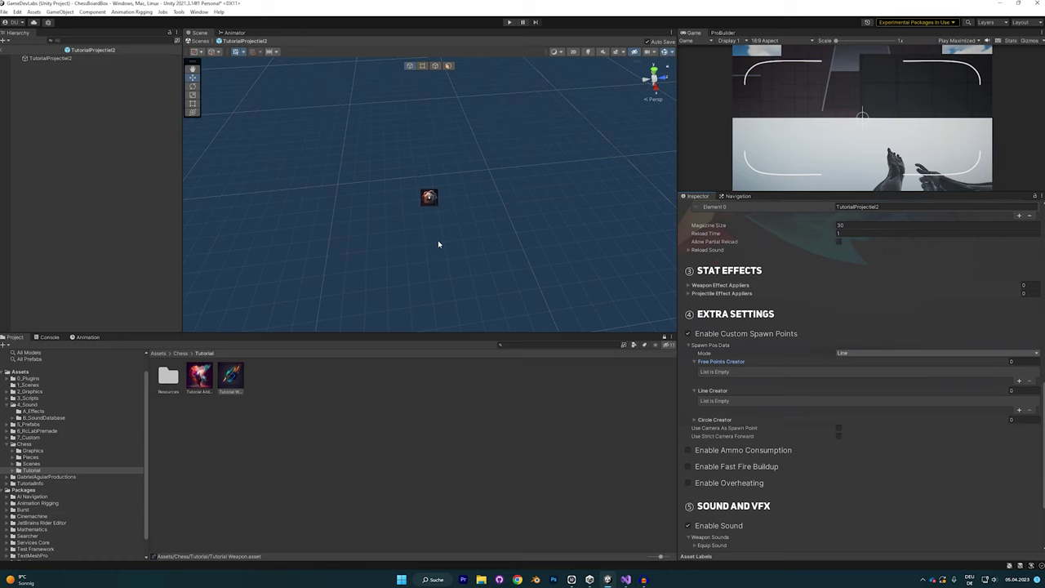
right_click_drag(551, 190, 480, 239)
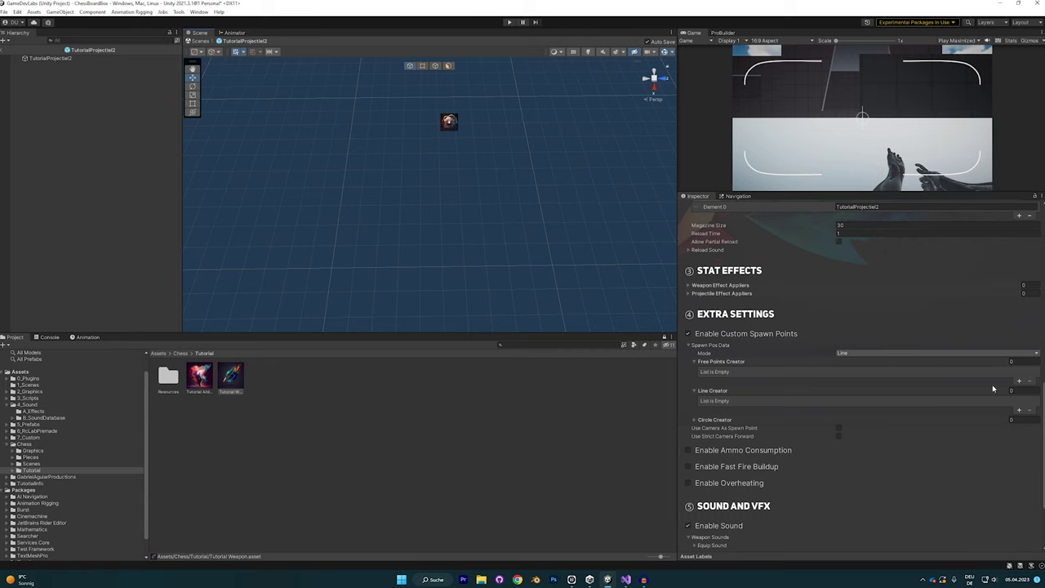
left_click(1019, 384)
left_click(1020, 390)
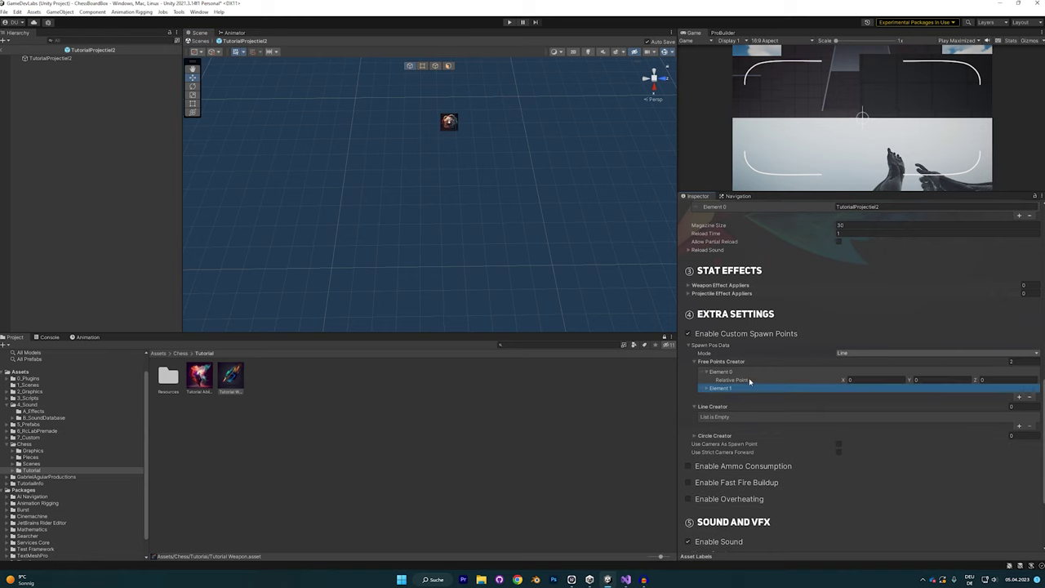
key("Delete")
key("Delete")
left_click(731, 363)
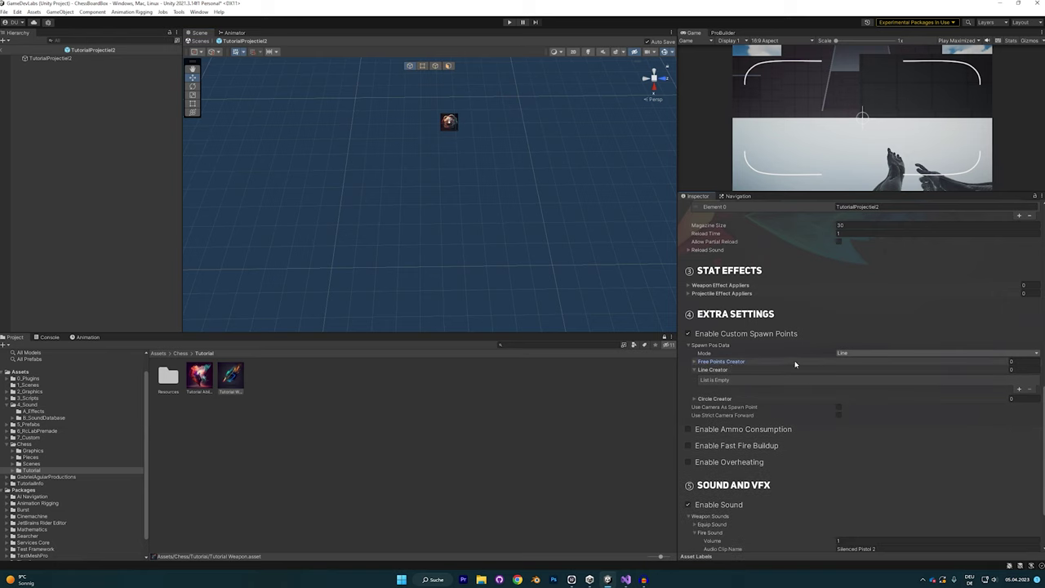
Keep the spawn mode on Line and add two elements to the Line Creator
left_click(855, 353)
left_click(863, 372)
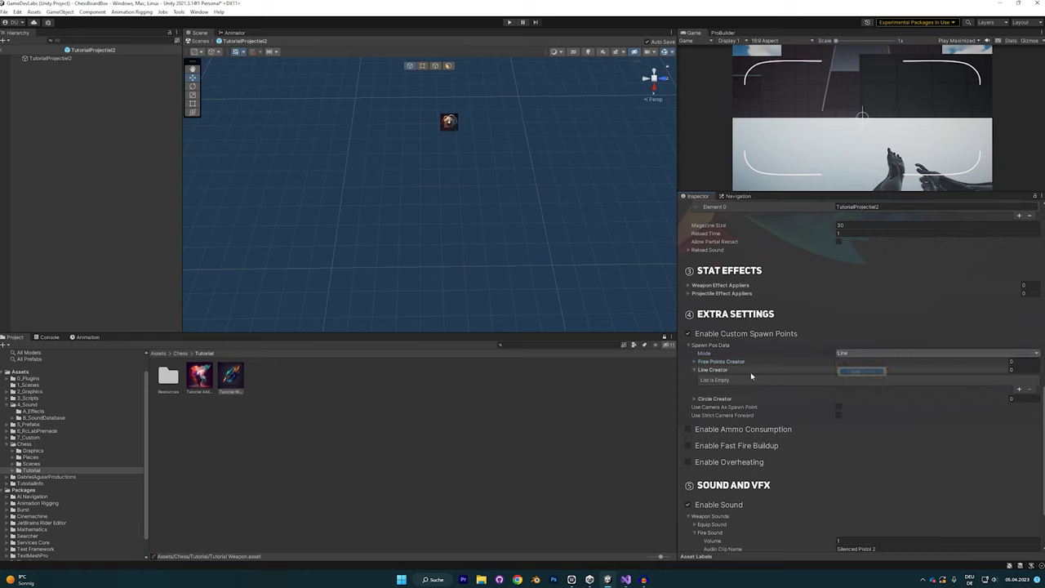
left_click(1018, 390)
left_click(1018, 433)
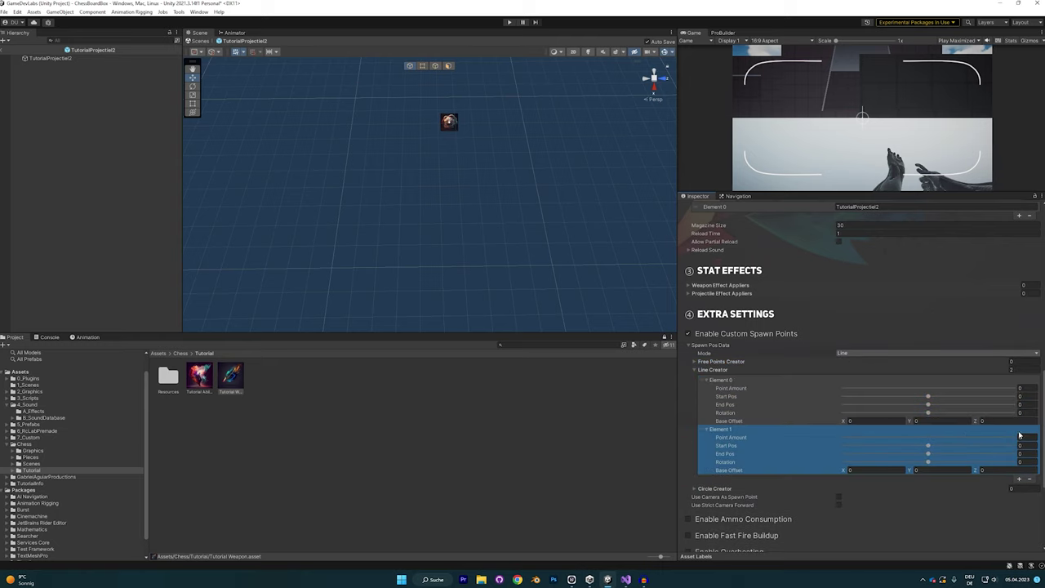
scroll(889, 422, "down", 3)
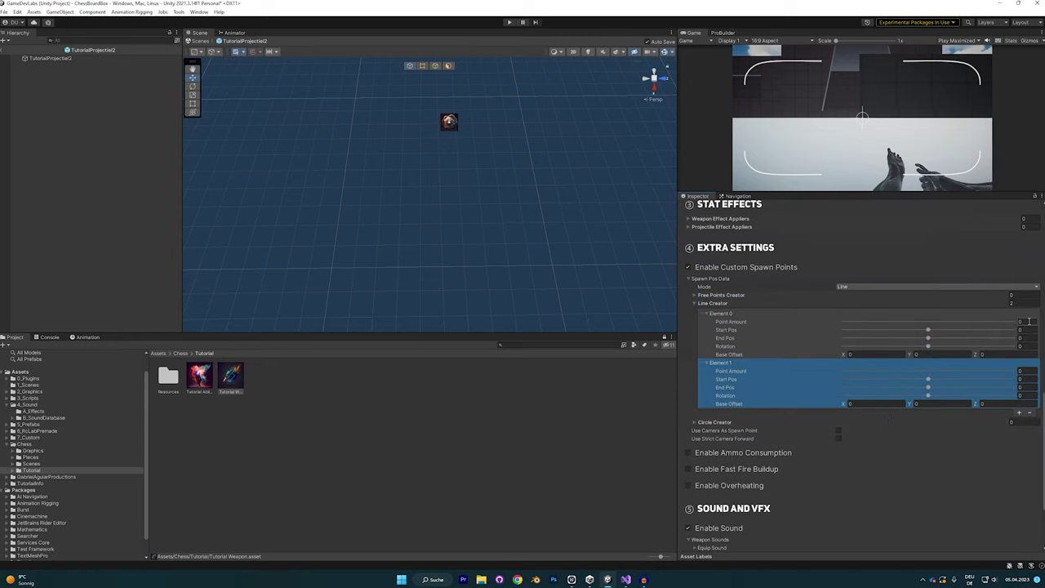
Set the Point Amount of both Line Creator elements to 4
left_click(1029, 321)
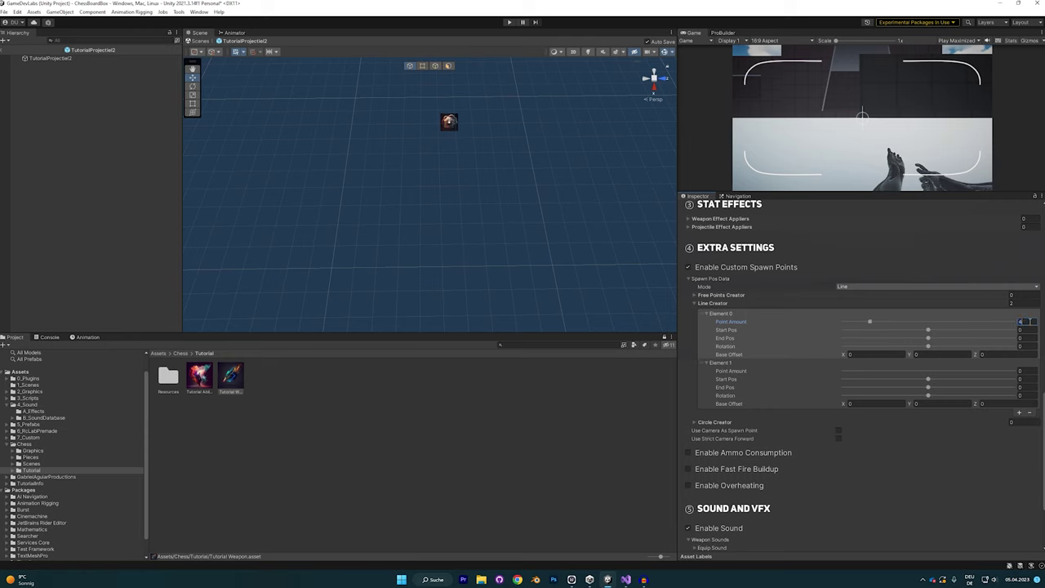
type("4")
left_click(1022, 370)
type("4")
Set the Start Pos to -2 and the End Pos to 2 for both Line Creator elements
left_click(1022, 330)
left_click(1020, 328)
key("Tab")
type("2")
left_click(1025, 387)
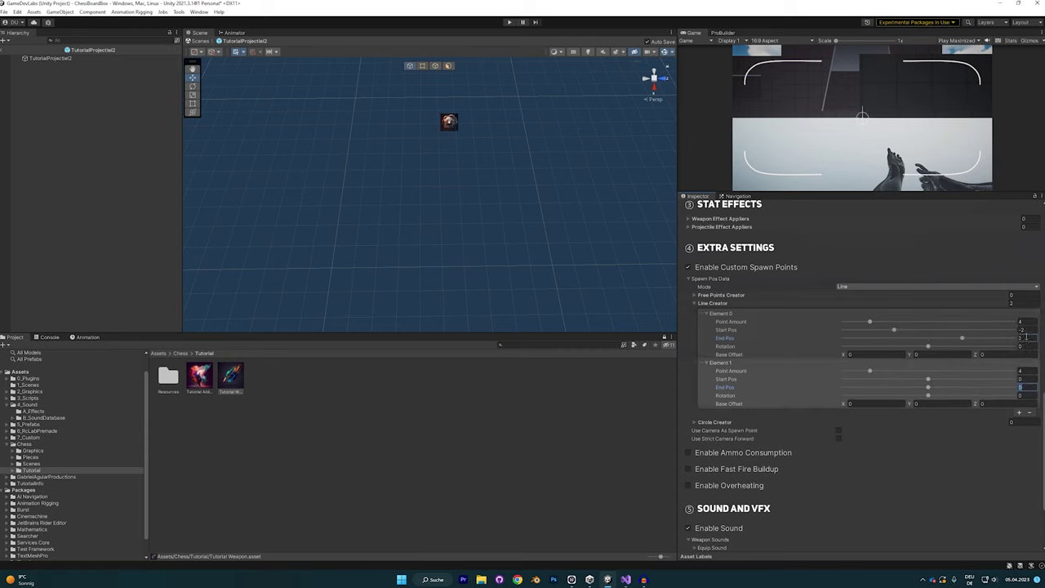
left_click(1026, 378)
left_click(1026, 386)
type("2")
Enable Use Camera As Spawn Point for the weapon's custom spawn points
scroll(826, 389, "down", 3)
scroll(831, 355, "up", 3)
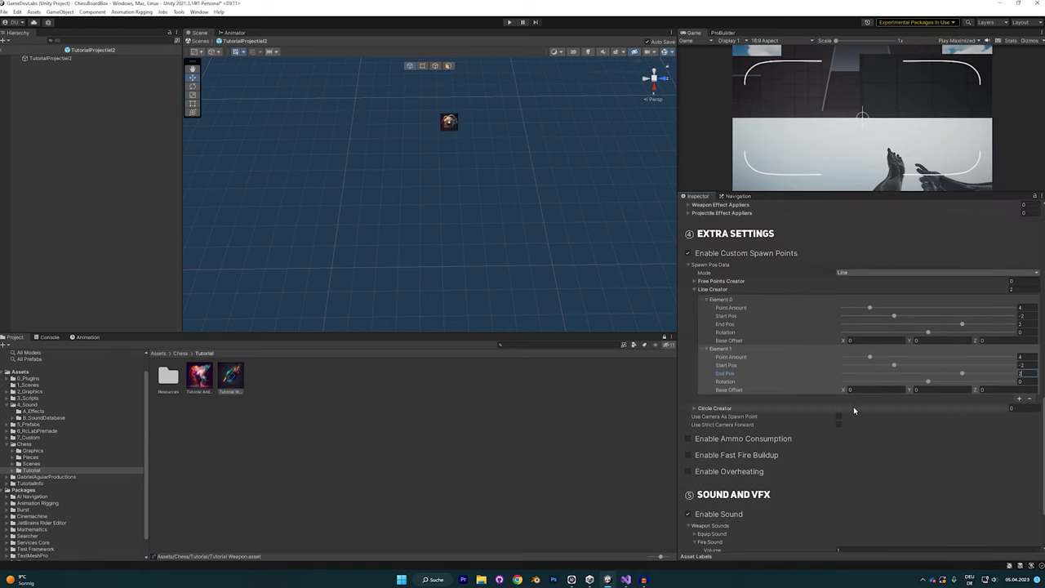
left_click(839, 417)
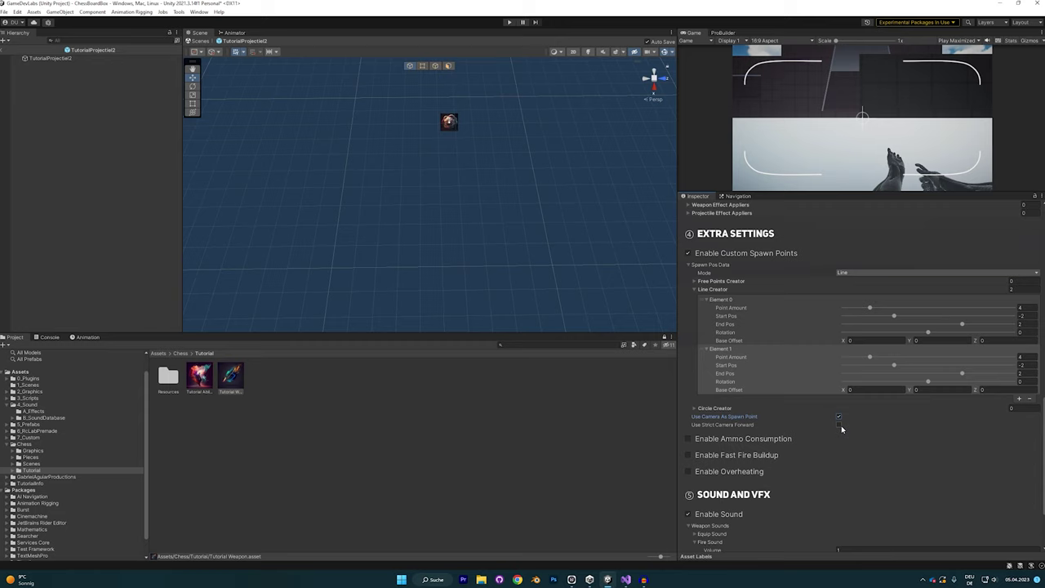
Enable Use Strict Camera Forward for the weapon's custom spawn points and set its Time Between Spawns to 0
left_click(840, 425)
scroll(872, 398, "down", 3)
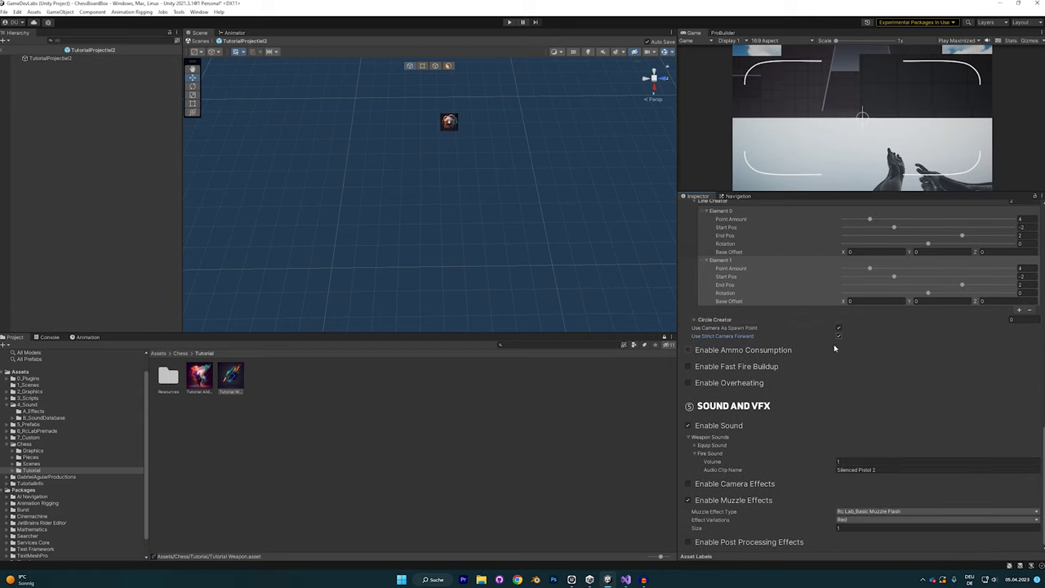
scroll(834, 348, "up", 6)
scroll(857, 272, "up", 15)
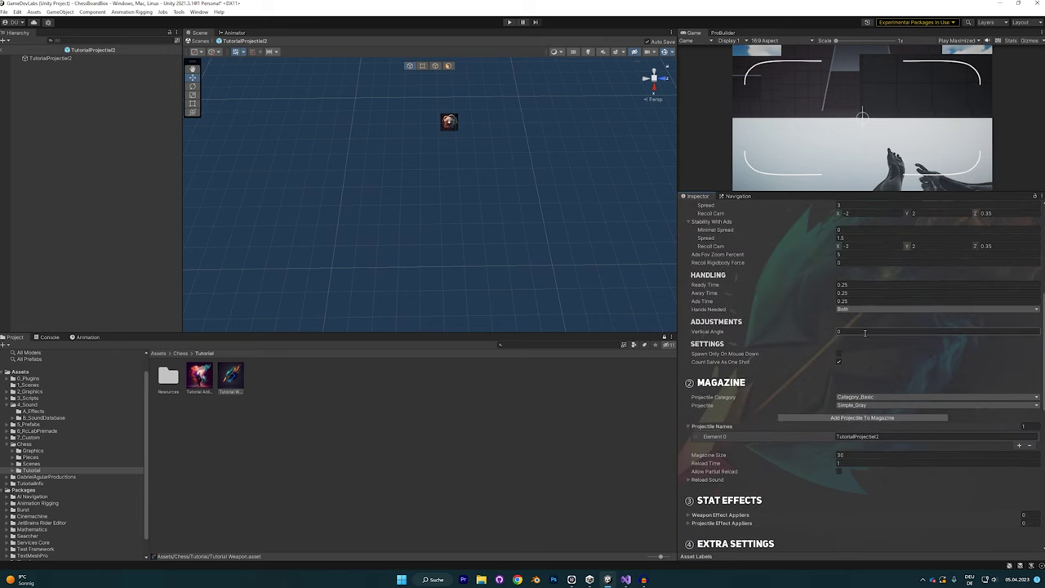
left_click(915, 345)
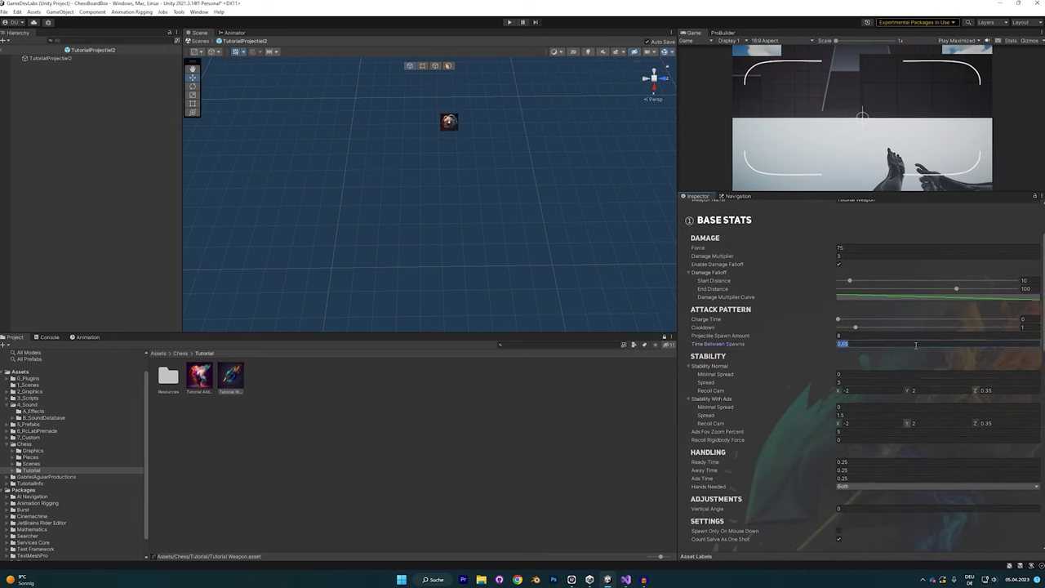
type("0")
Run the game and move and jump across the chessboard to try out the adjusted weapon
left_click(508, 22)
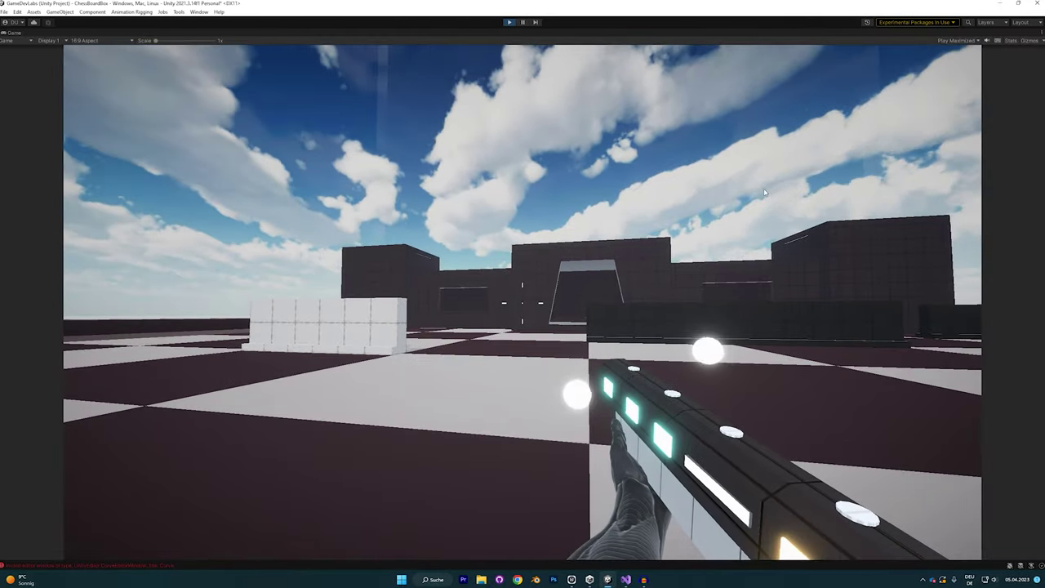
key("w")
key("space")
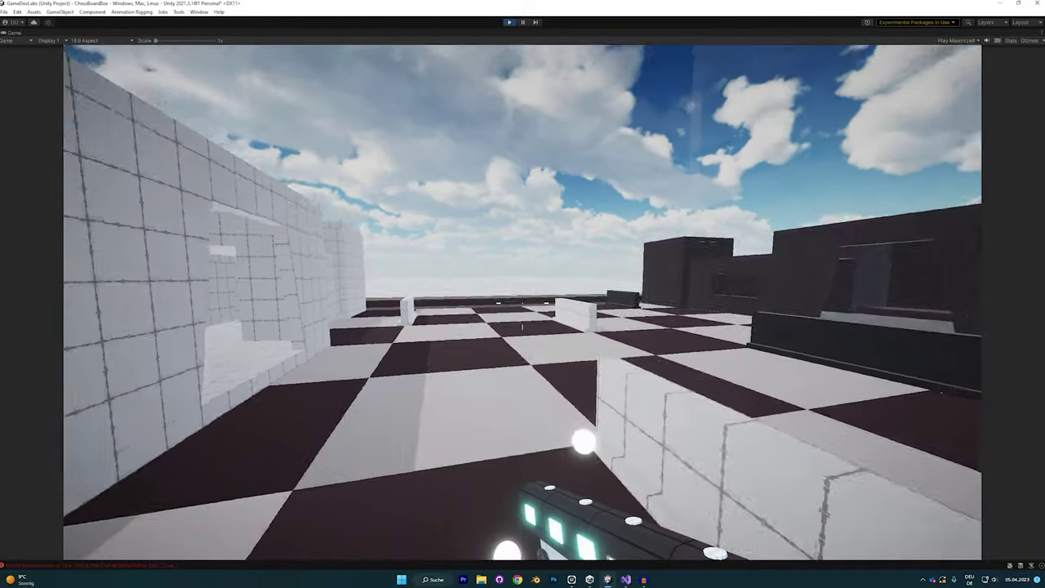
key("w")
key("space")
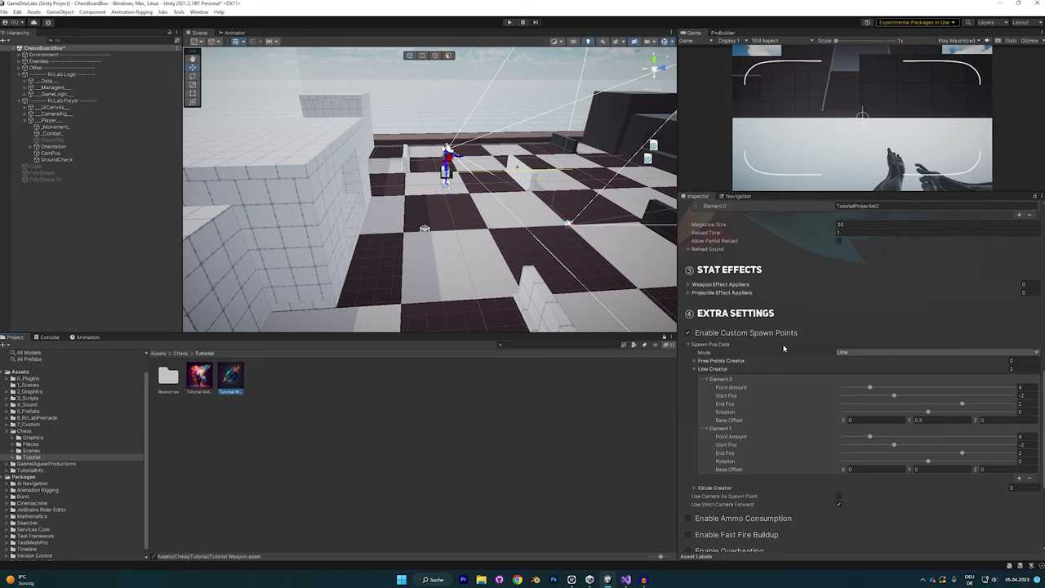
Review the Use Camera As Spawn Point option against the player in the scene, keep it disabled, and save the scene
scroll(783, 349, "down", 3)
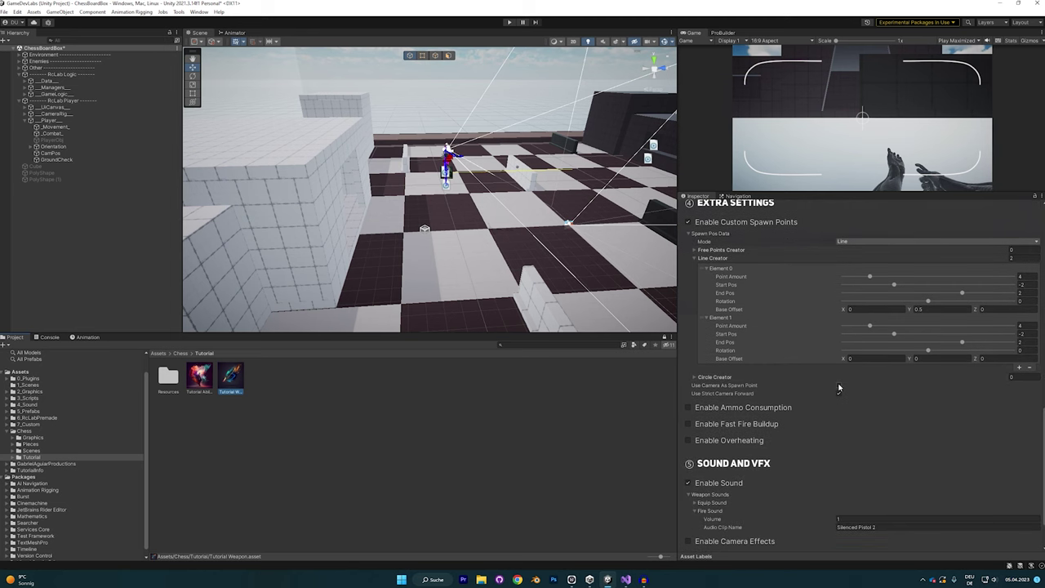
left_click(838, 387)
right_click_drag(391, 227, 537, 206)
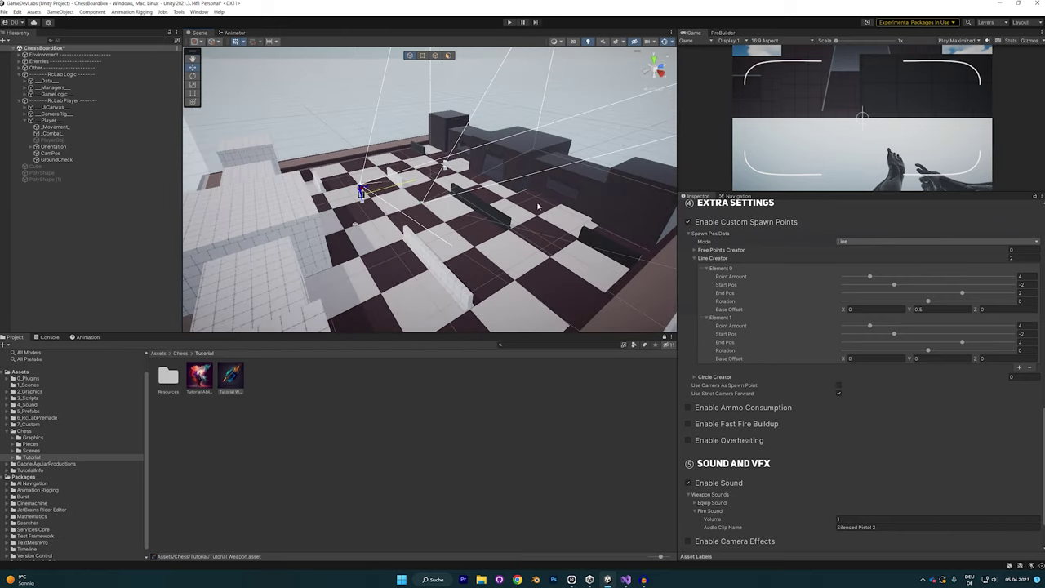
scroll(538, 207, "down", 4)
middle_click_drag(433, 208, 481, 233)
scroll(457, 236, "up", 3)
middle_click_drag(402, 273, 409, 229)
scroll(409, 229, "up", 3)
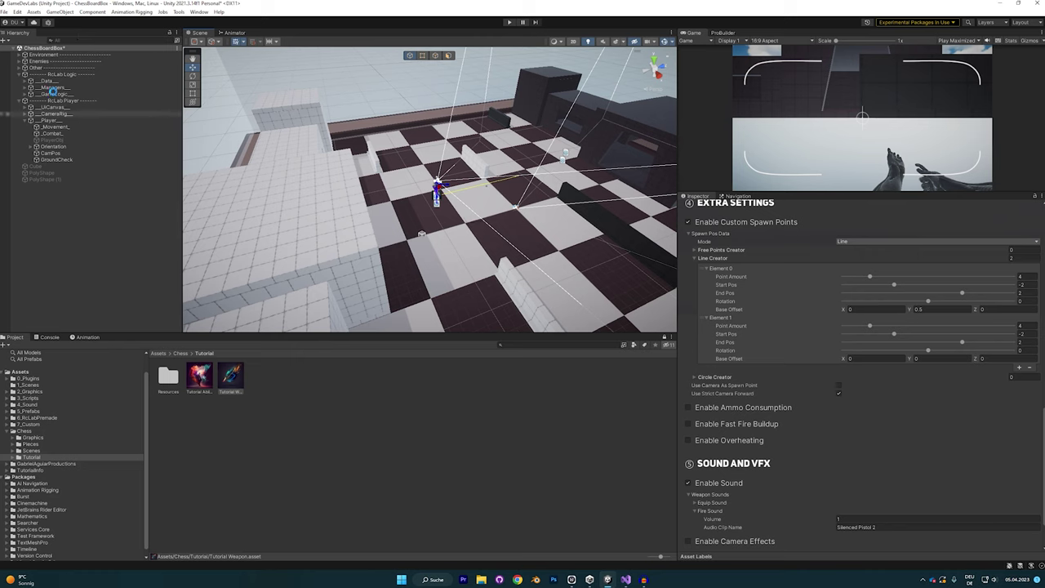
key("ctrl+s")
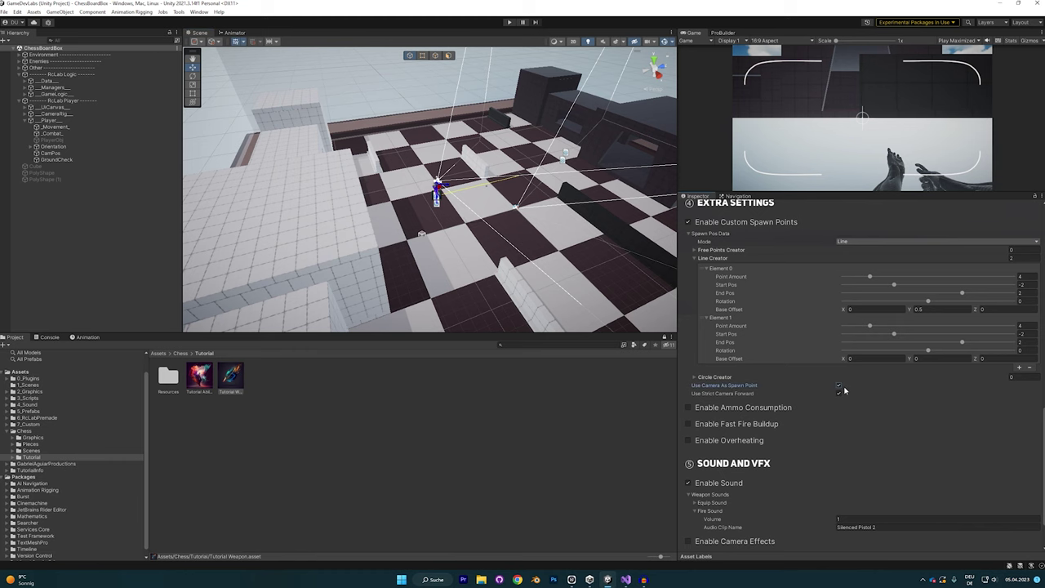
mouse_move(572, 245)
right_mouse_down()
mouse_move(539, 225)
mouse_move(563, 237)
right_mouse_up()
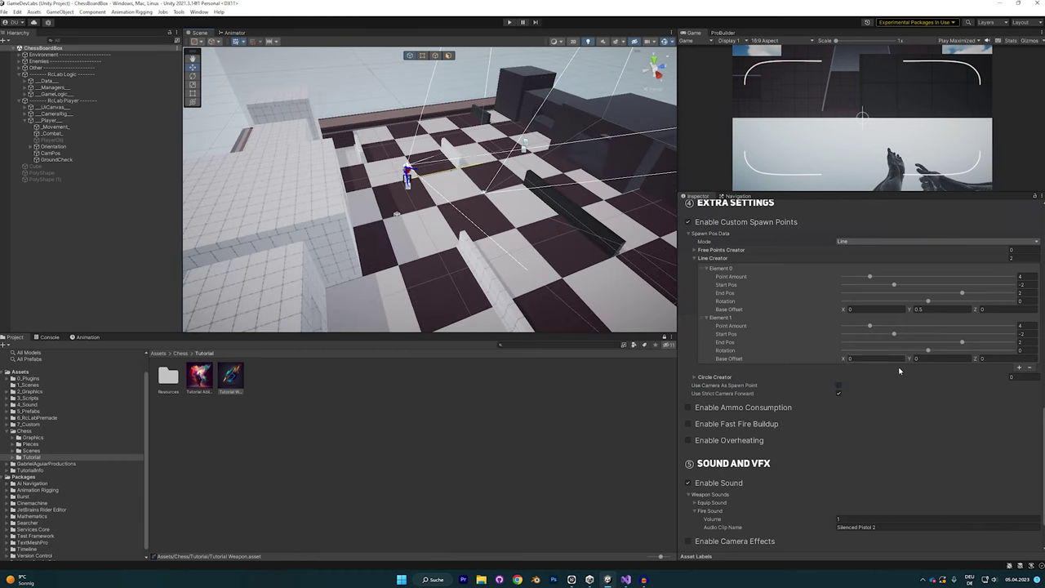
Run the game, fire an explosive salvo at the dark fortress, and climb onto the white blocks
scroll(824, 379, "up", 15)
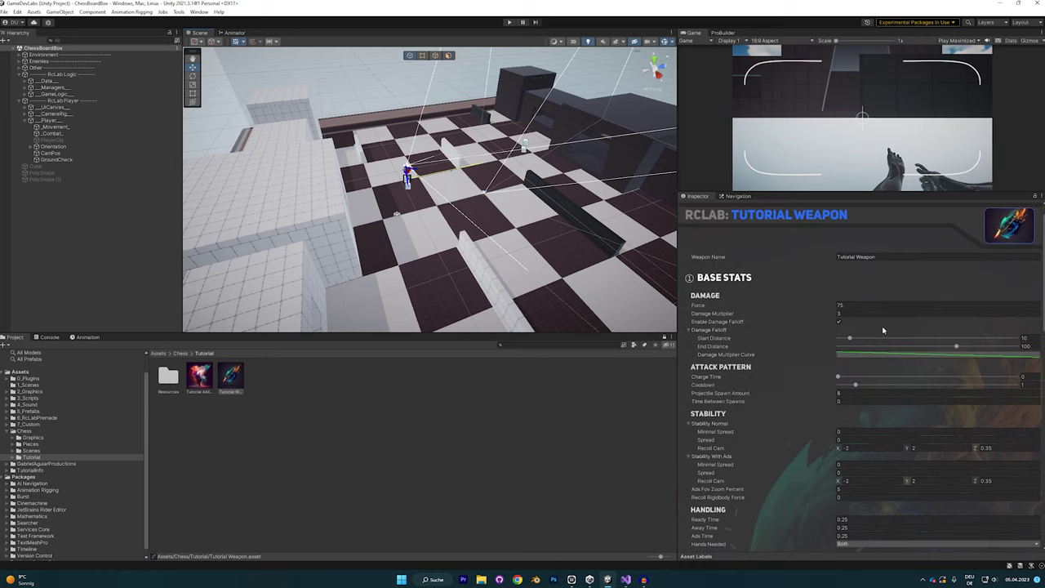
left_click(509, 22)
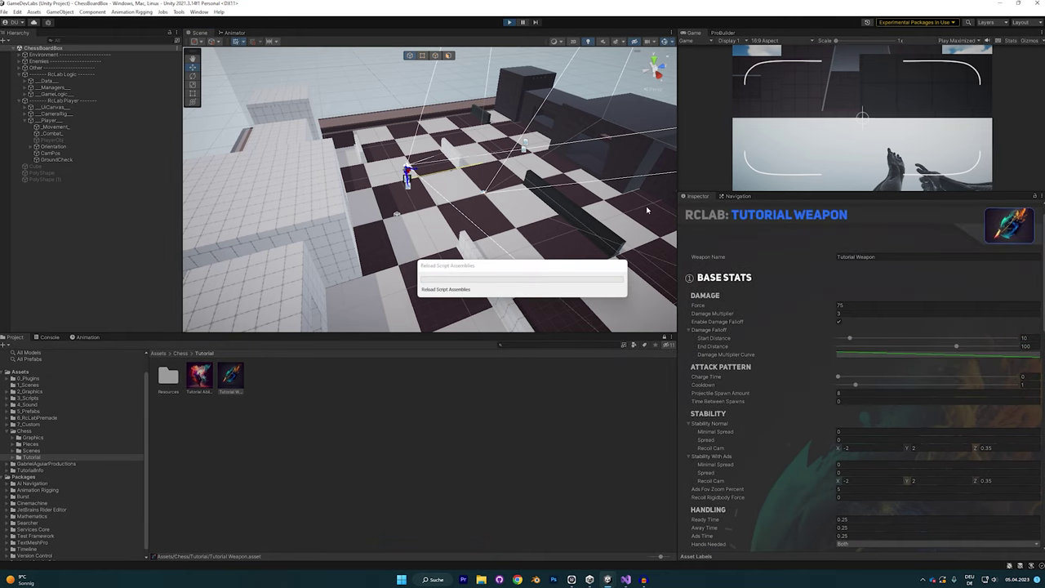
left_click(523, 303)
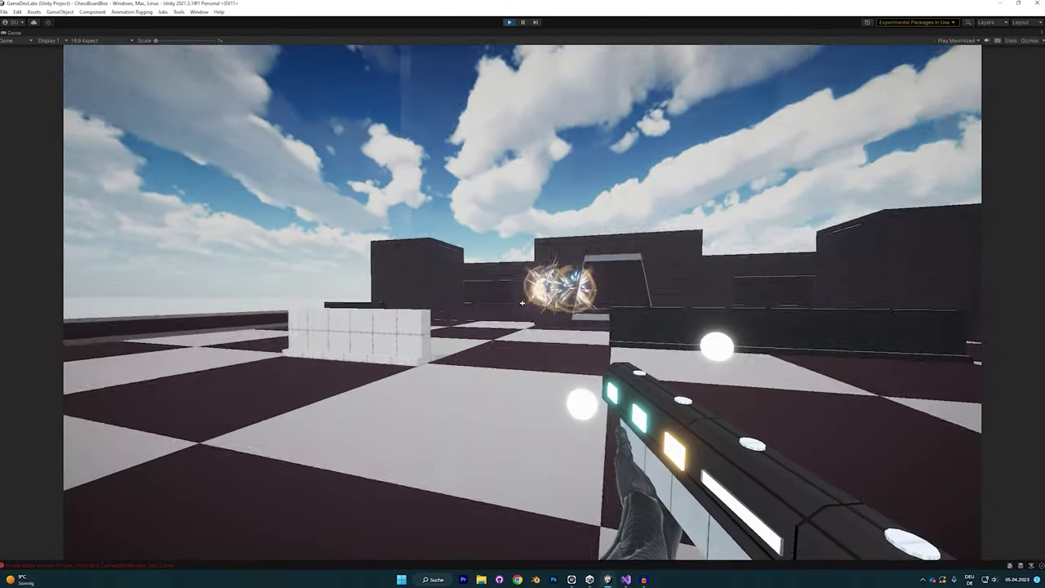
key("w")
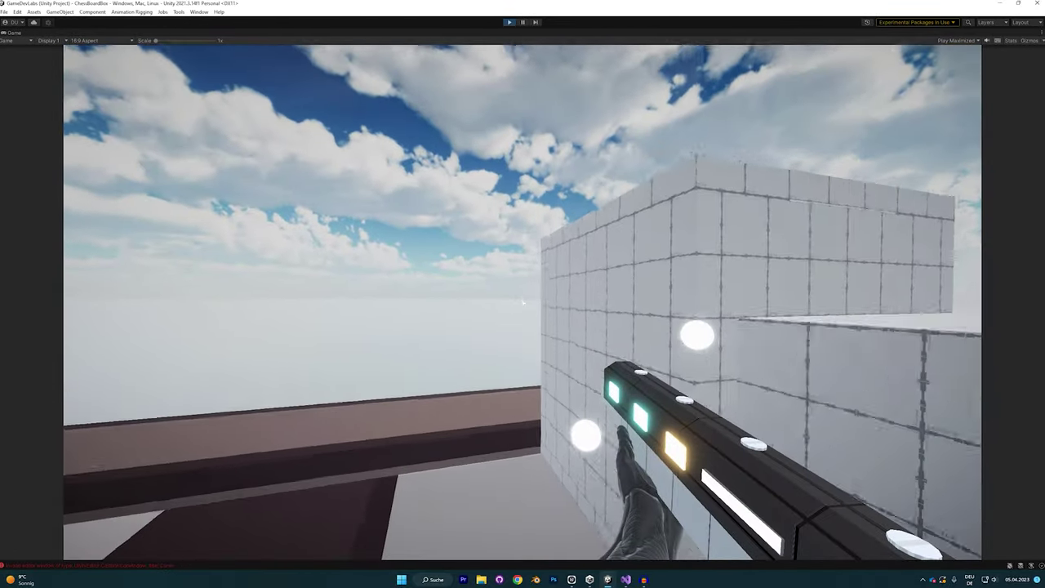
key("space")
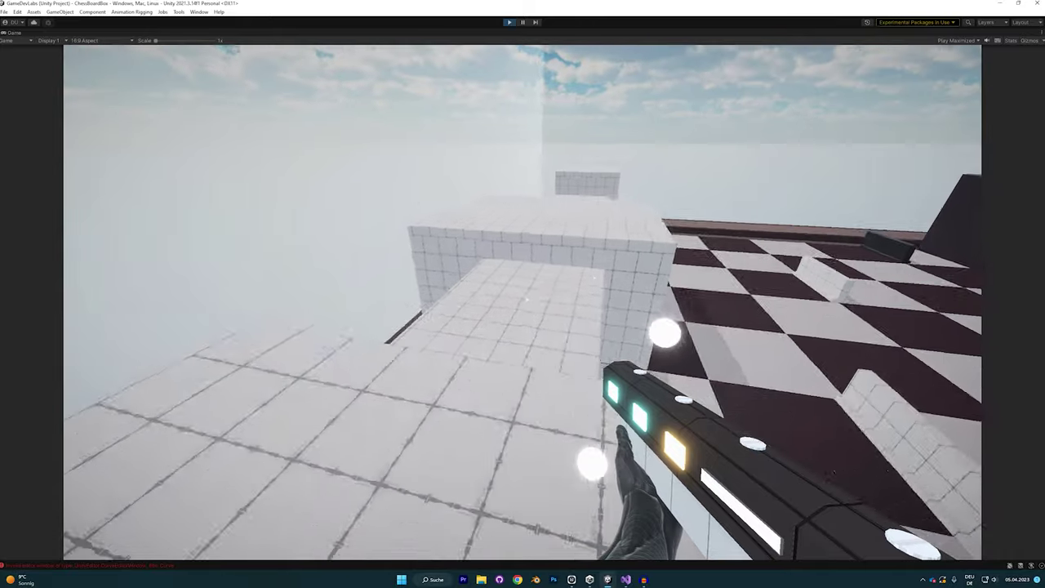
key("w")
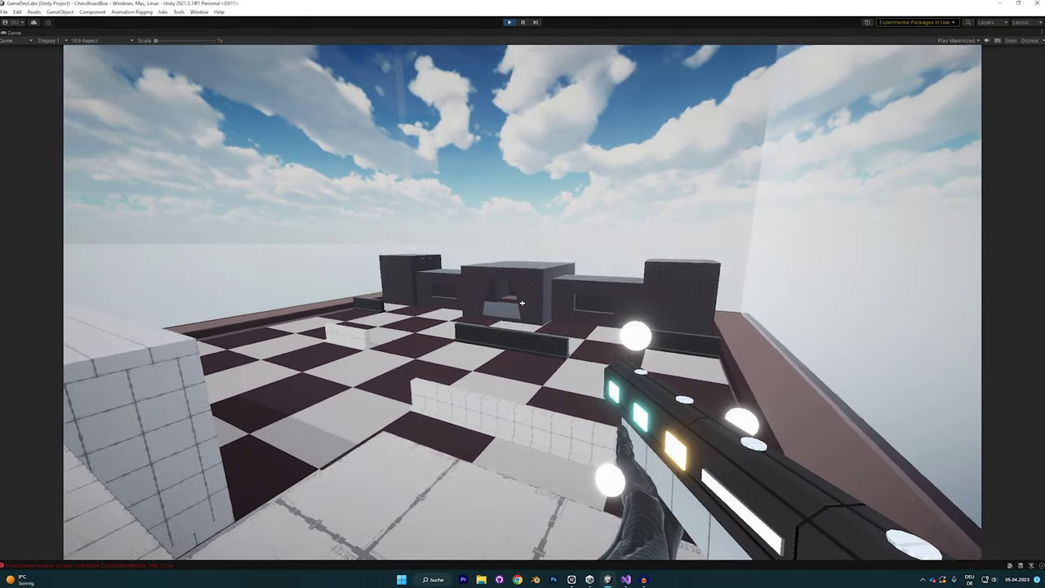
Switch to the second ability slot in the running game, use it, and jump around above the white blocks
key("2")
left_click(523, 303)
key("space")
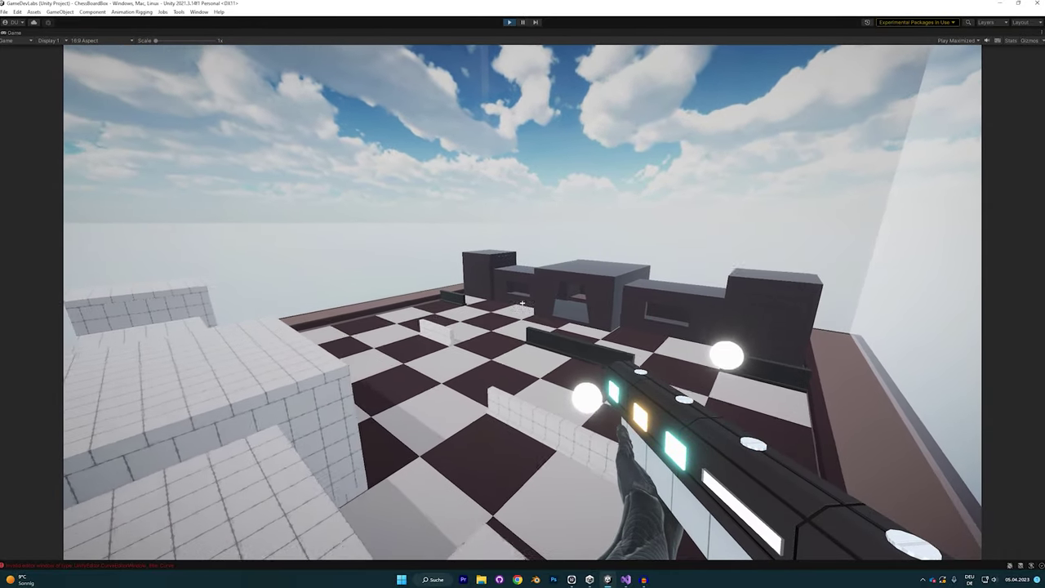
key("space")
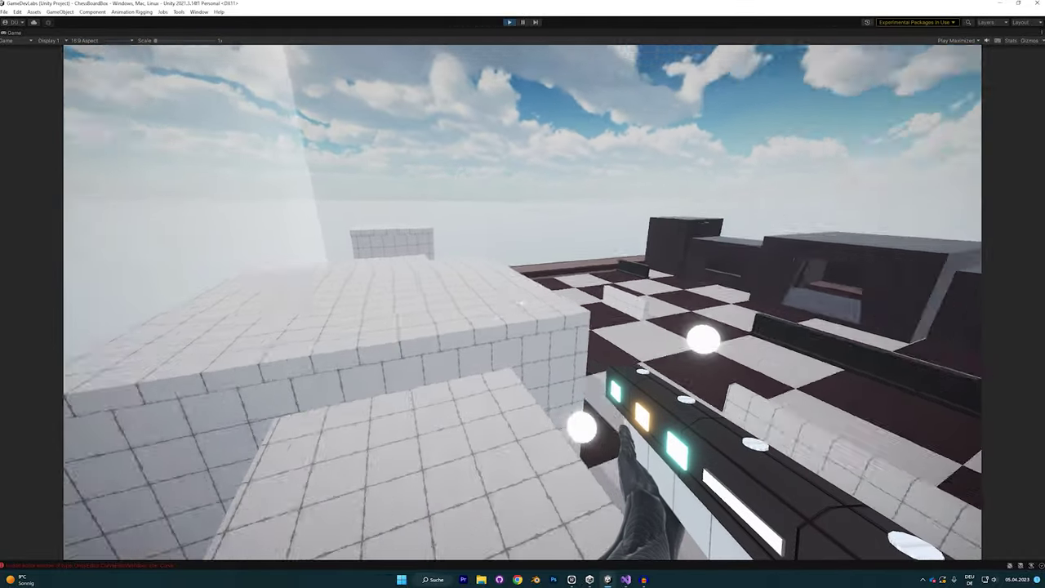
key("space")
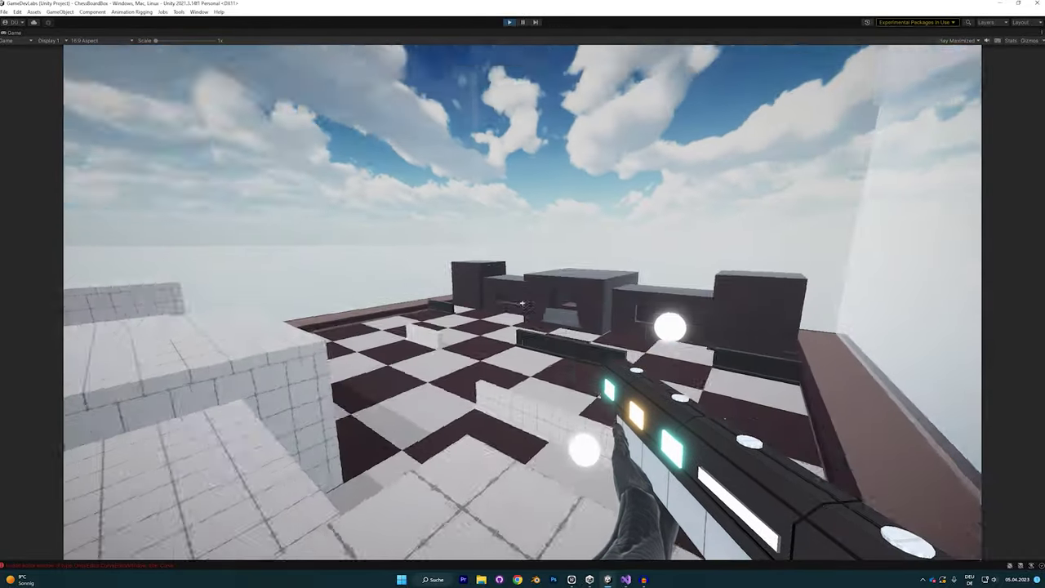
key("space")
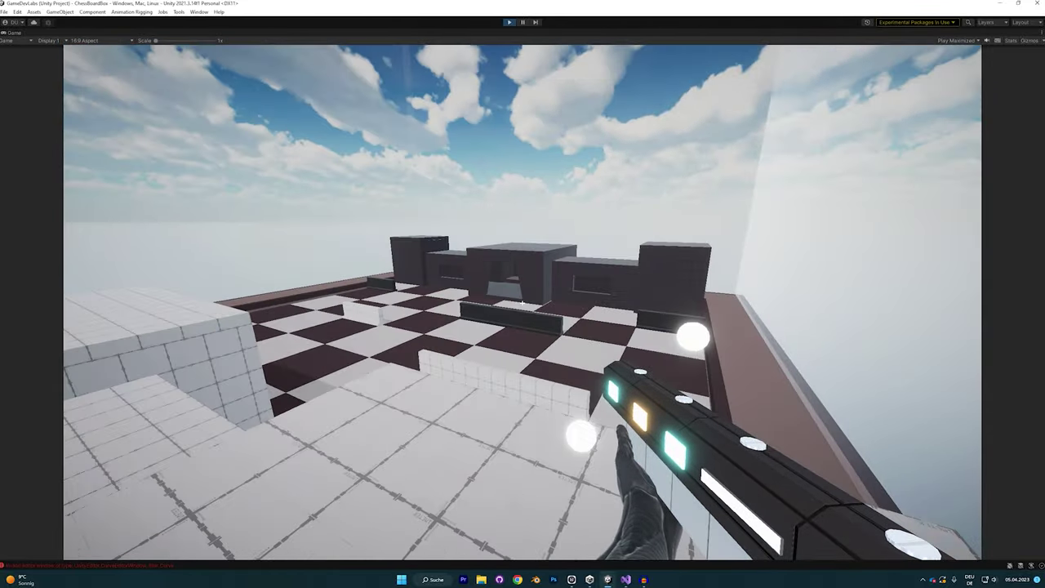
key("space")
Fire repeated weapon salvos at the chessboard from above and stop the play test
left_click(523, 303)
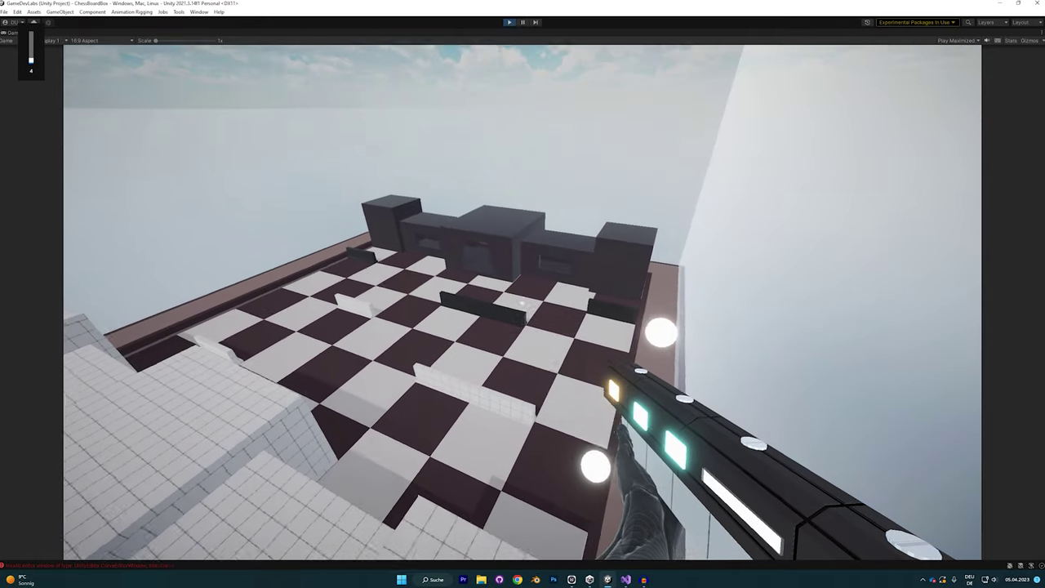
left_click(523, 303)
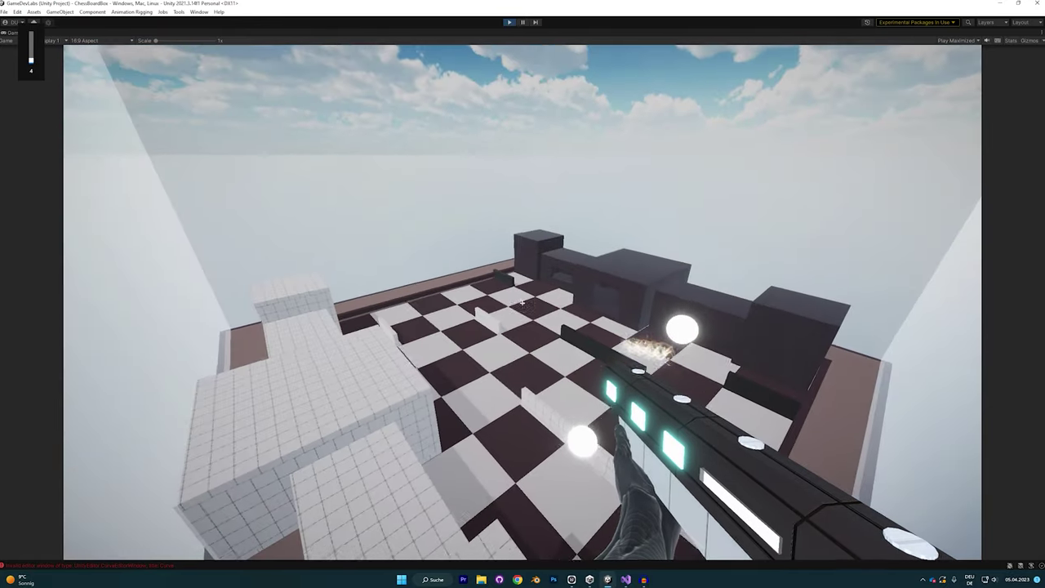
left_click(523, 303)
left_click(523, 302)
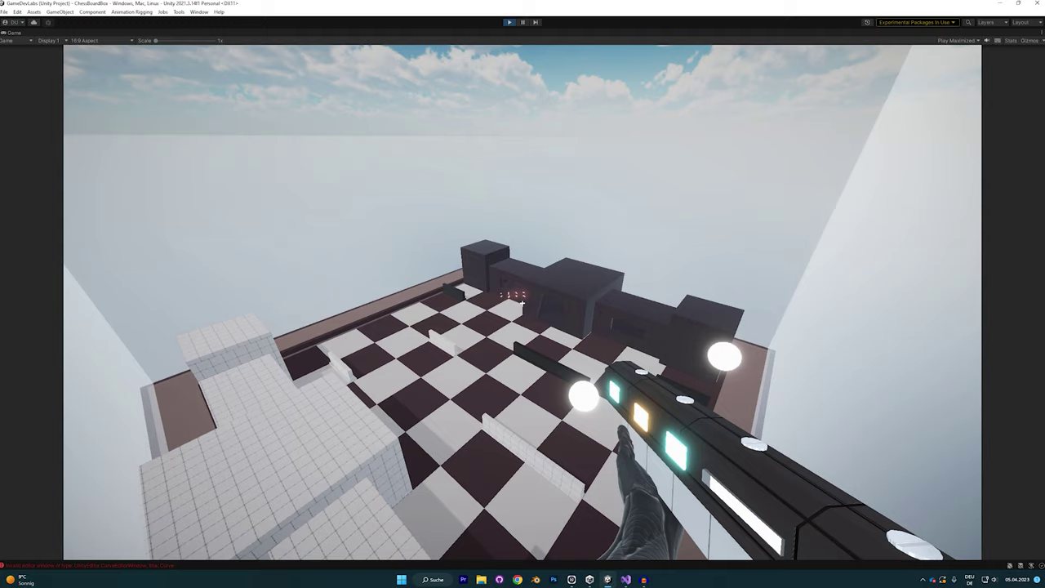
left_click(523, 303)
key("ctrl+p")
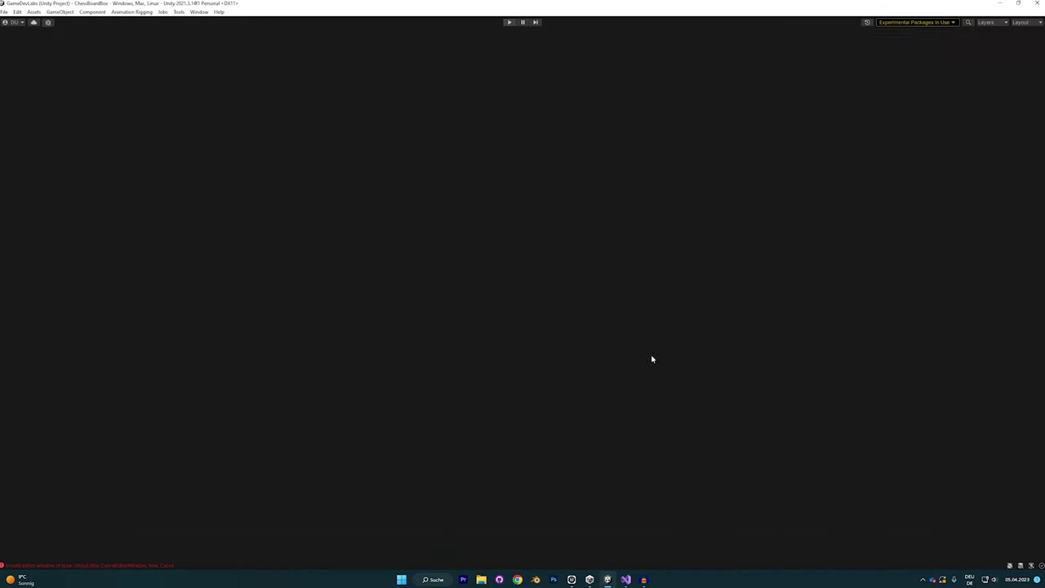
left_click(626, 580)
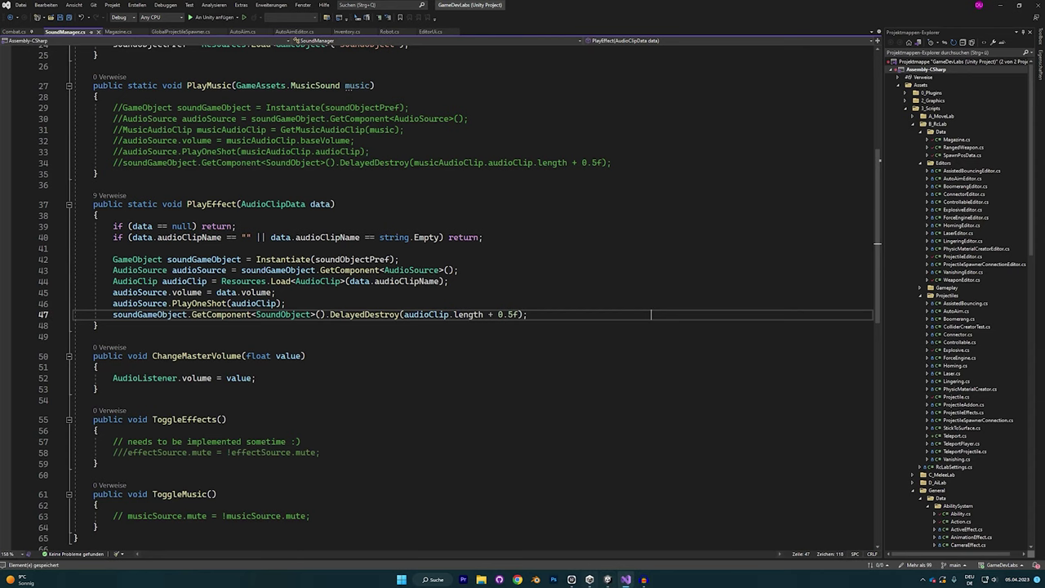
key("alt+Tab")
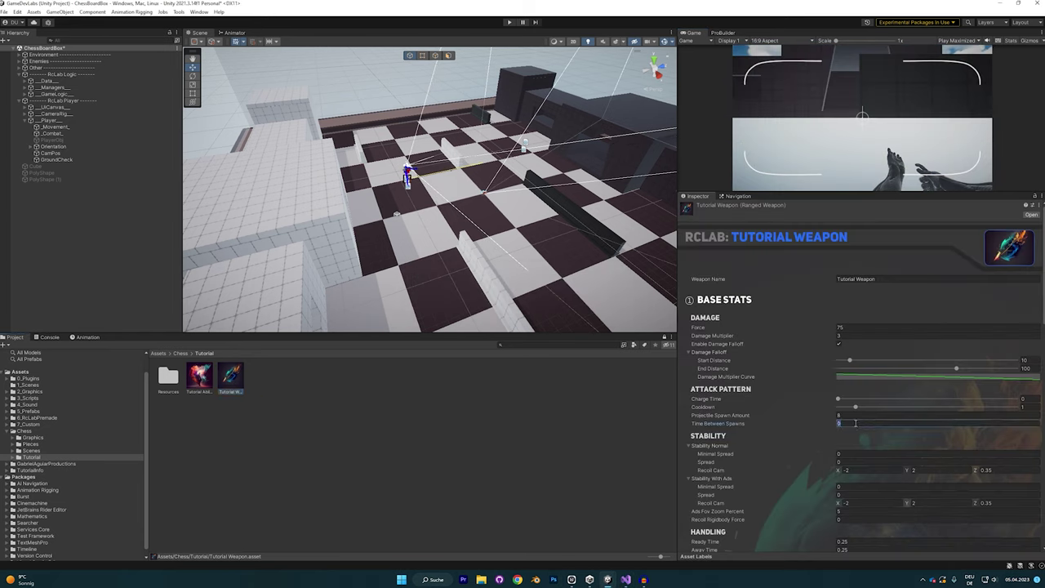
Set Start Pos to -3 and End Pos to 3 for both Line Creator elements, and Element 0's Base Offset Y to 1
scroll(799, 448, "down", 15)
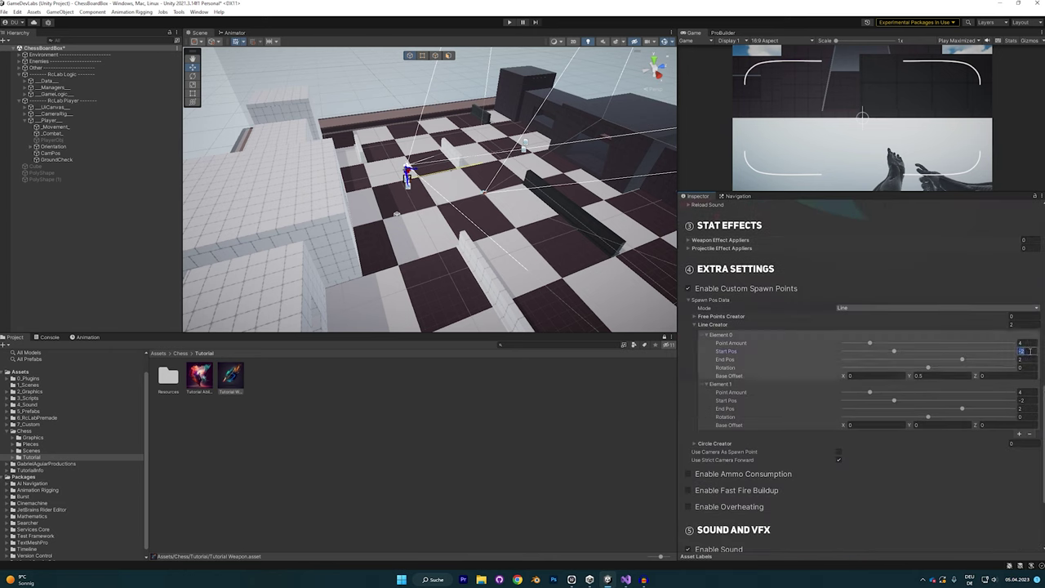
left_click(1029, 401)
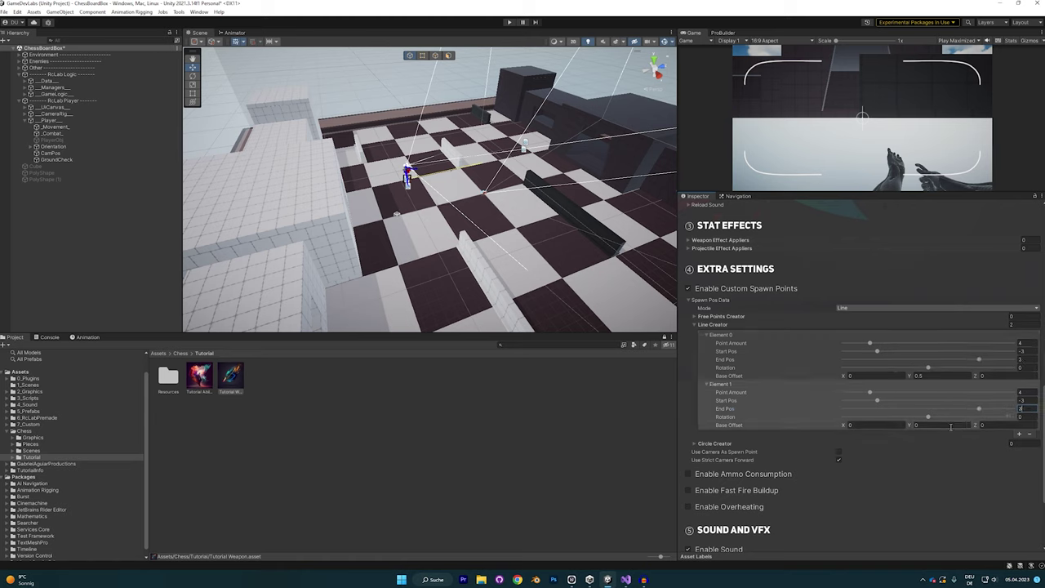
left_click(935, 377)
type("1")
Run the game, fire the widened salvo at the dark fortress, and jump back toward the white blocks
left_click(509, 24)
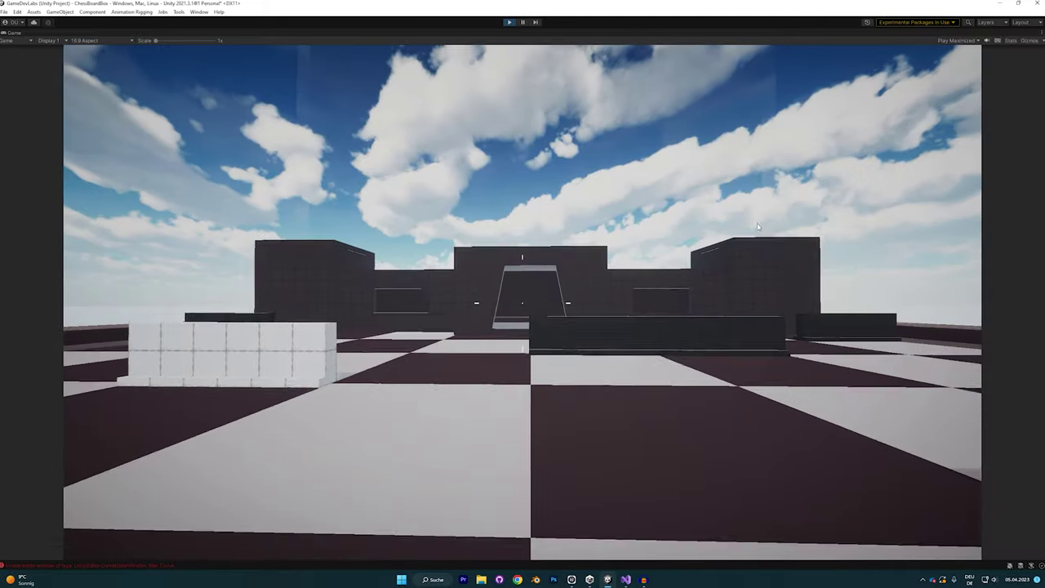
left_click(522, 302)
left_click(523, 303)
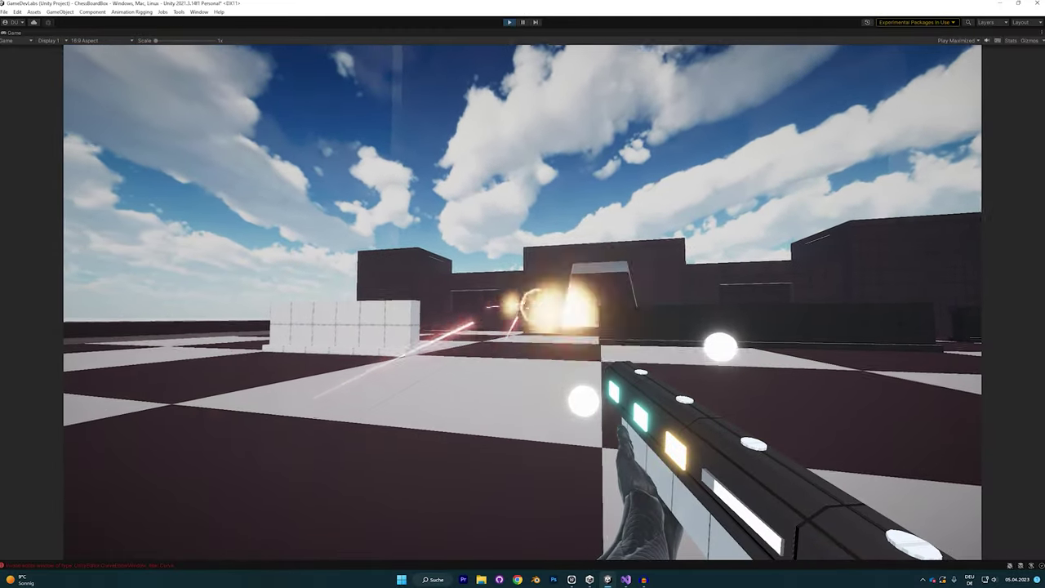
key("space")
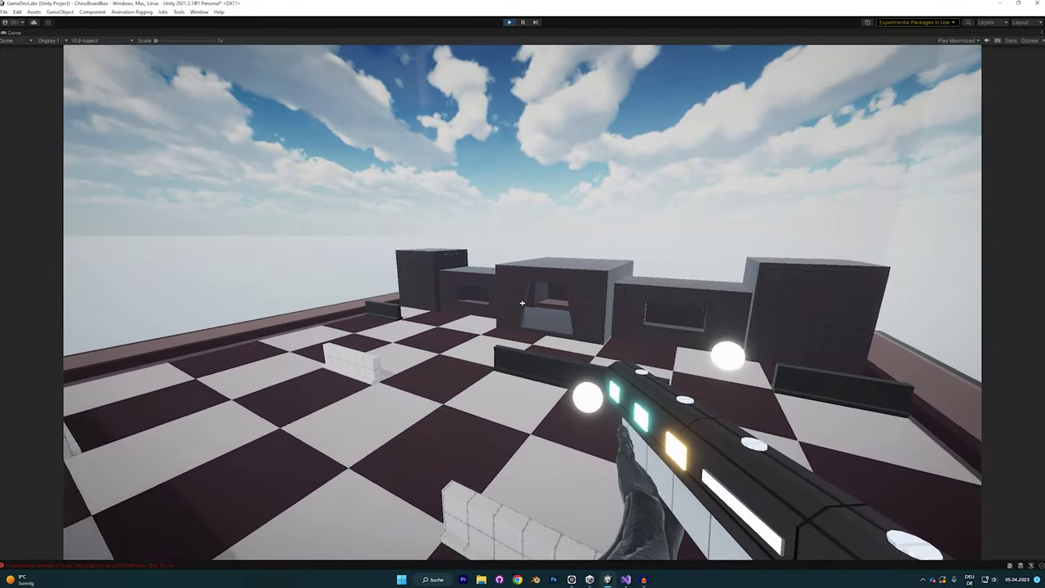
key("s")
left_click(522, 303)
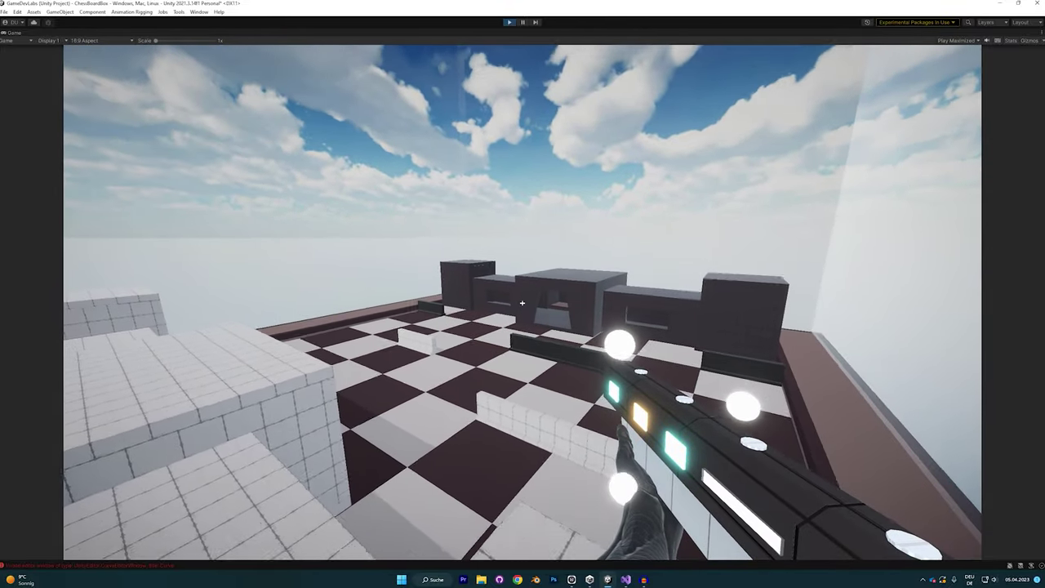
Fire repeated salvos at the dark fortress while moving and jumping above the white blocks
key("w")
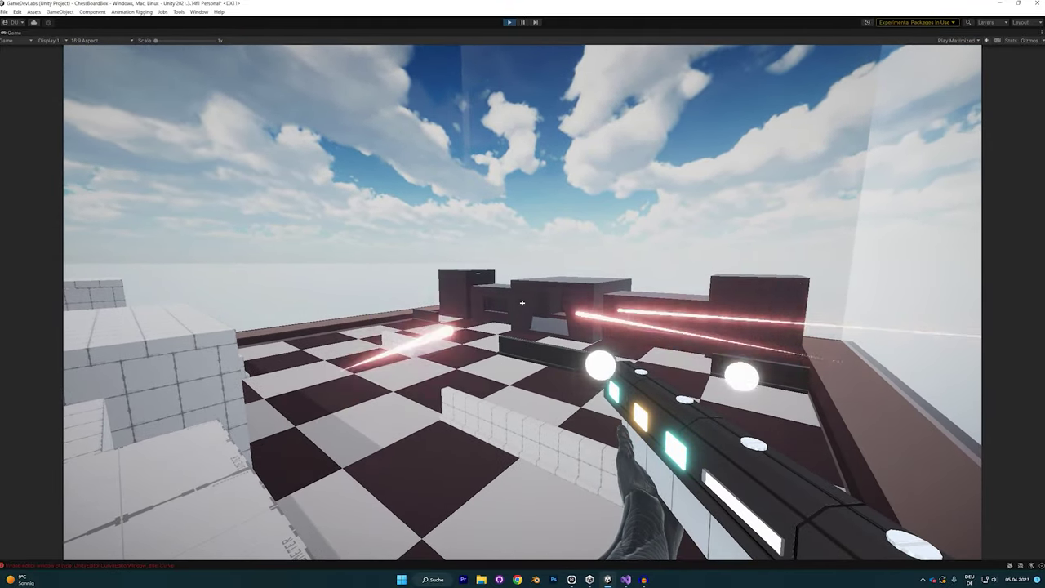
left_click(523, 303)
key("space")
left_click(523, 303)
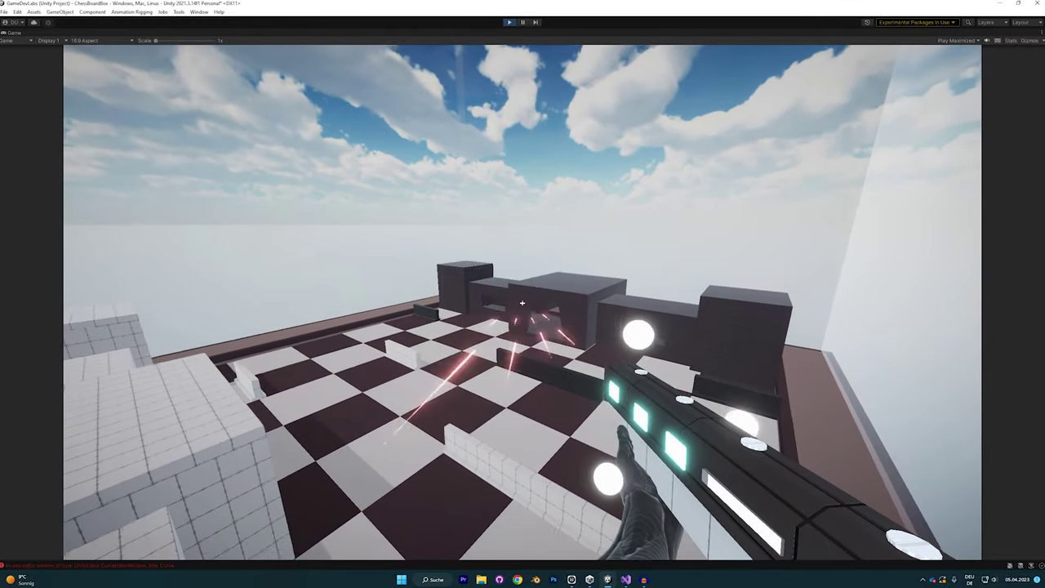
key("a")
left_click(522, 303)
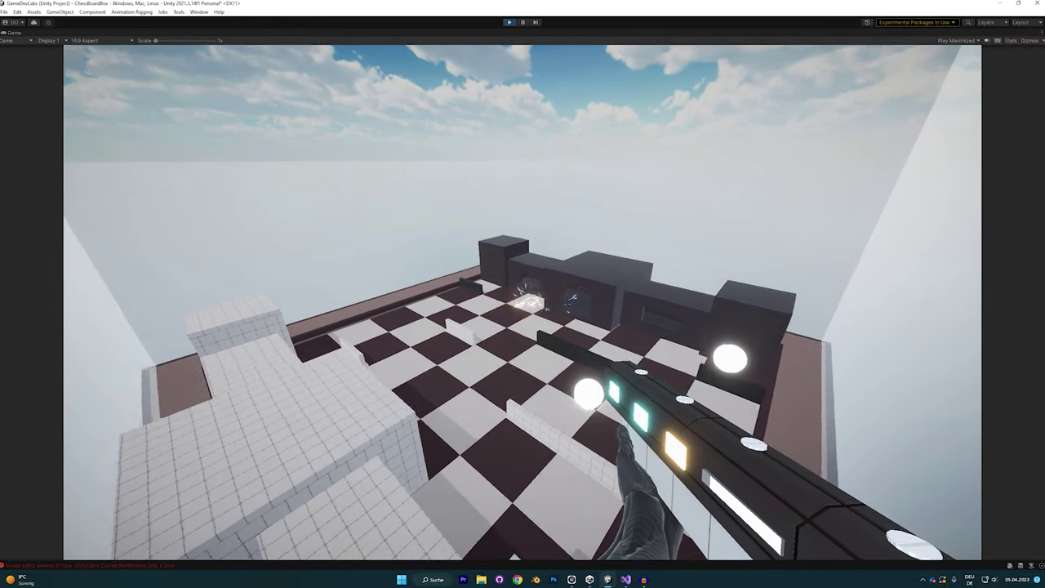
key("s")
left_click(522, 303)
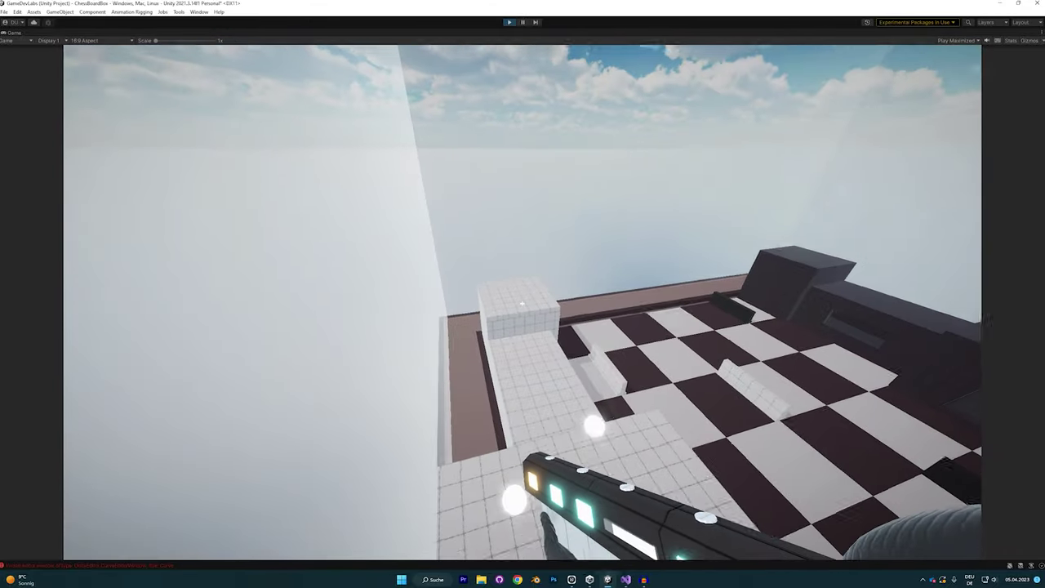
Move across the tops of the white blocks, jump off, and fire several salvos over the chessboard from the air
key("w")
mouse_move(523, 303)
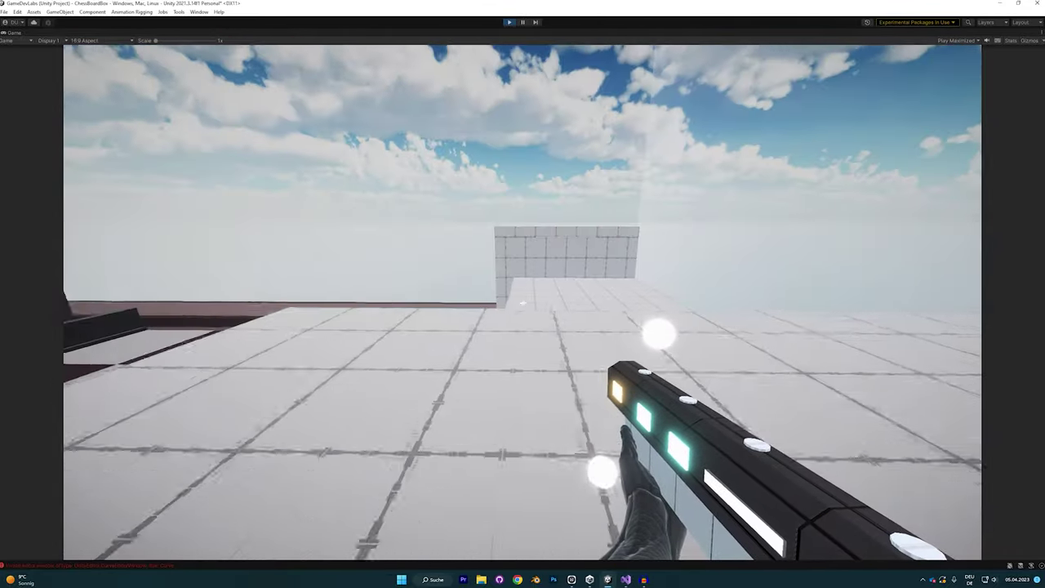
key("w")
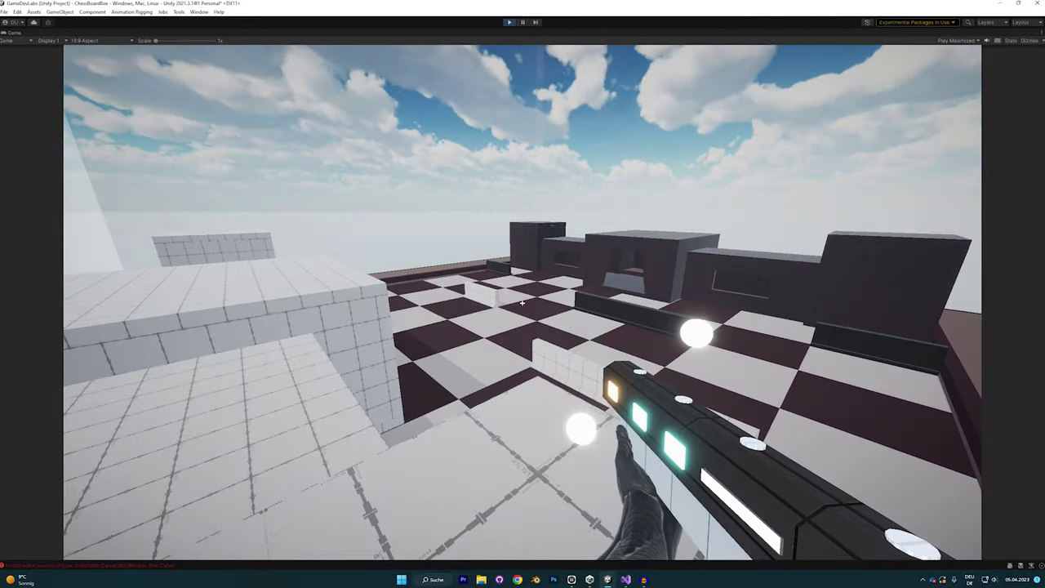
key("space")
left_click(523, 303)
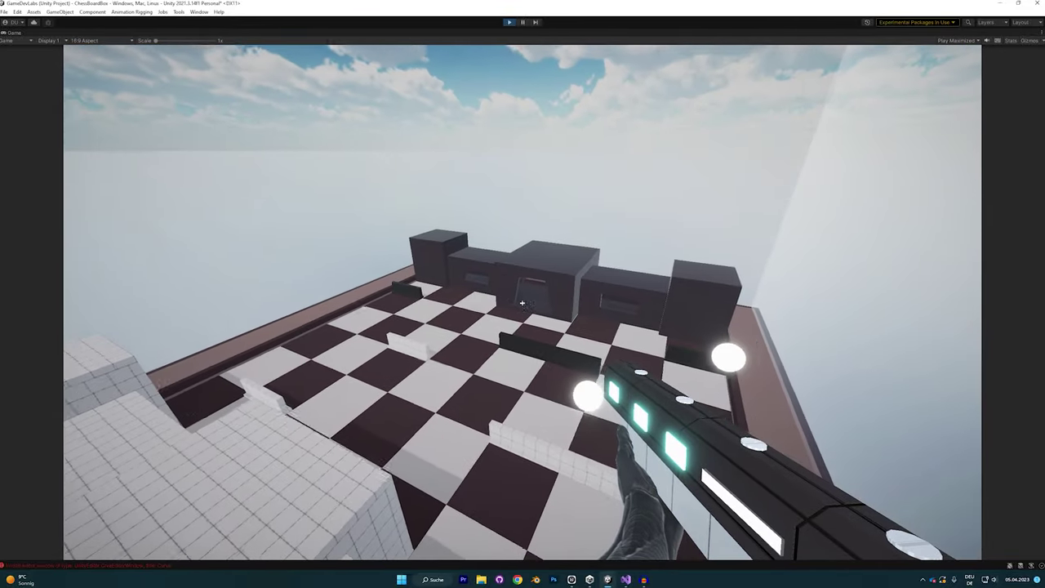
left_click(522, 303)
left_click(522, 303)
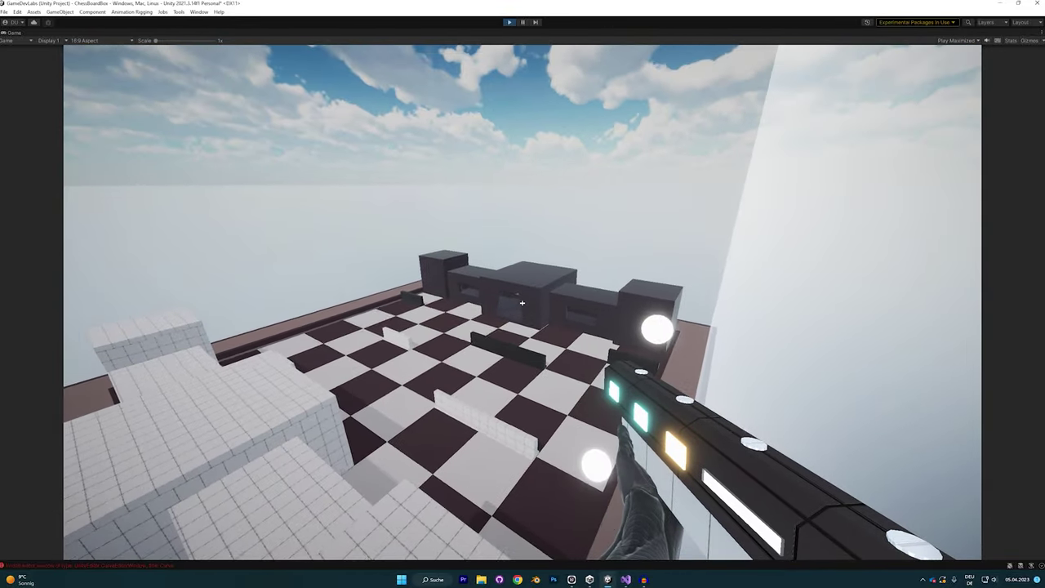
left_click(522, 303)
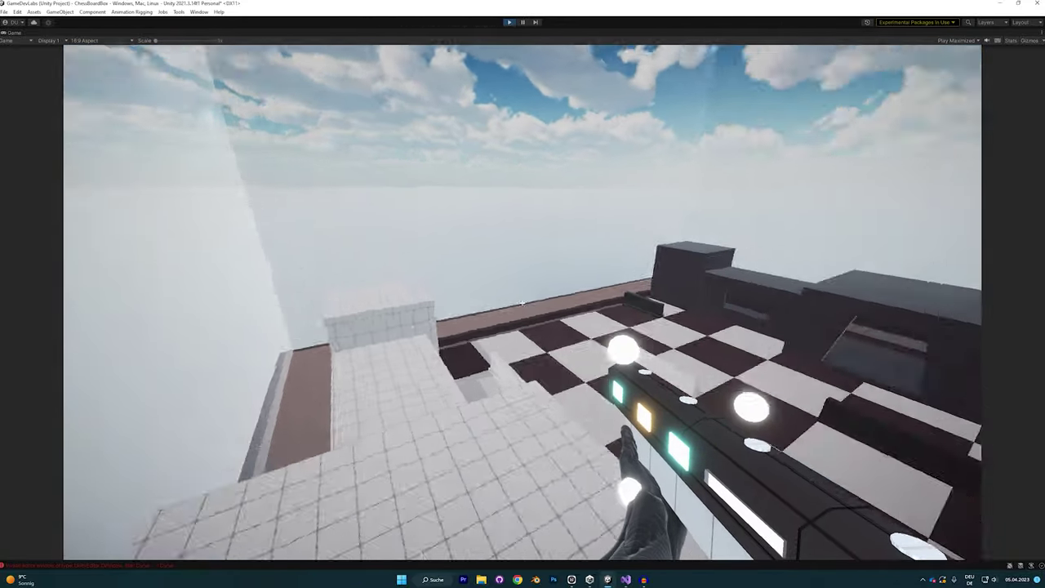
Advance over the chessboard, jump up, and fire another salvo at the fortress wall
mouse_move(522, 304)
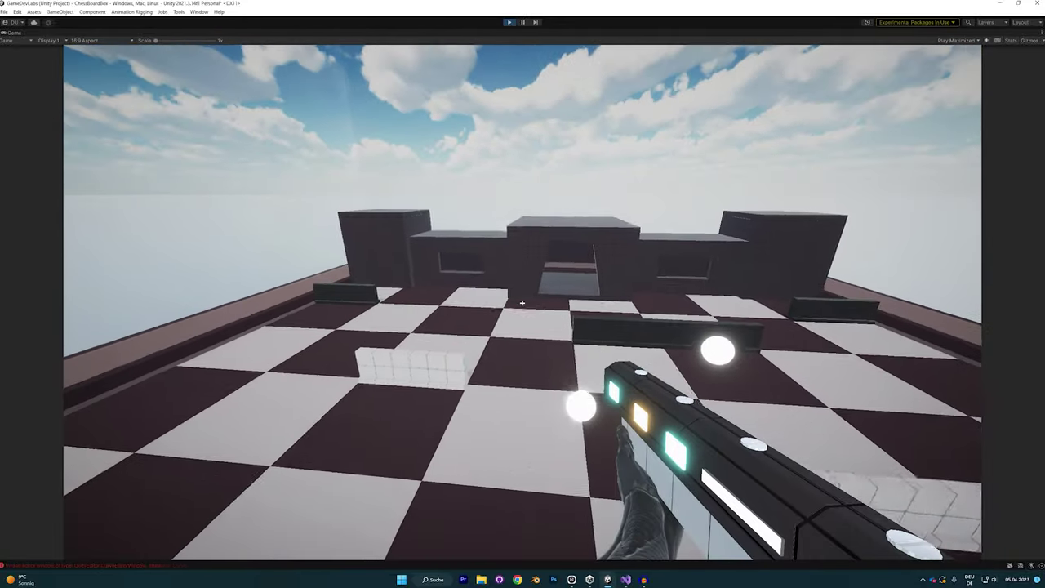
key("w")
key("space")
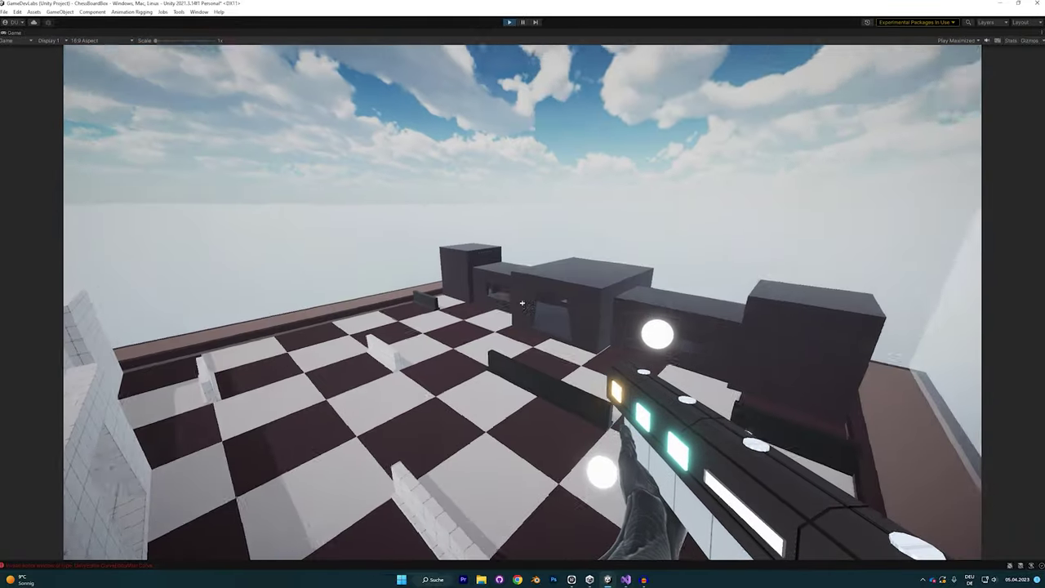
left_click(523, 304)
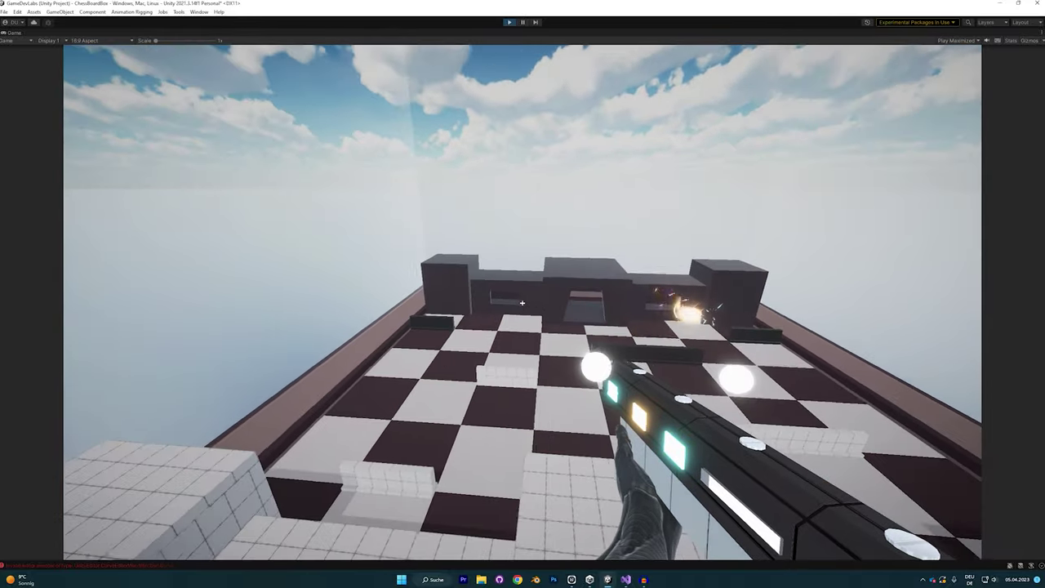
key("w")
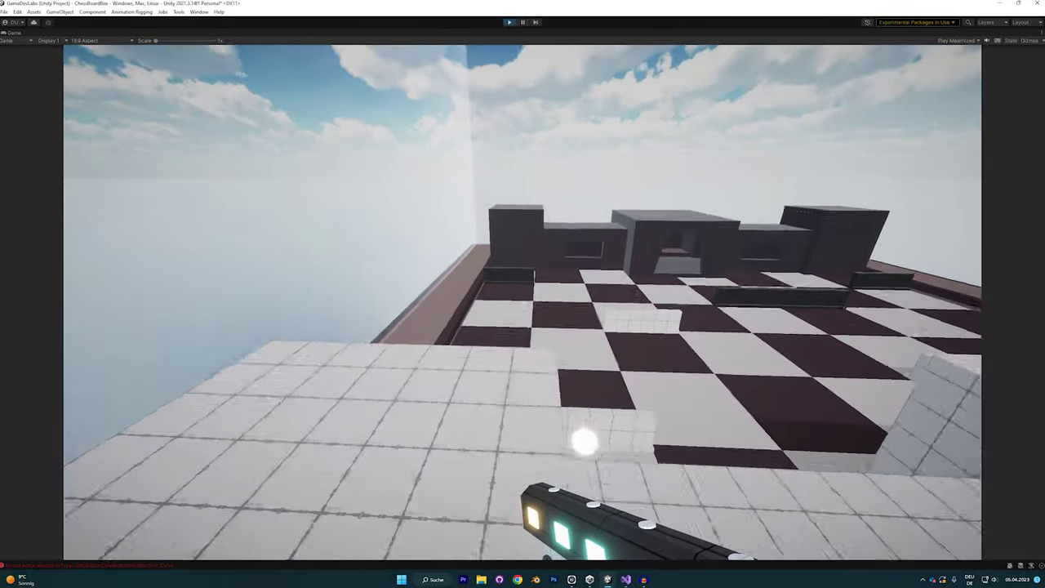
Move from the white block tops to the board floor, jump facing the fortress, and use the weapon
mouse_move(522, 304)
key("w")
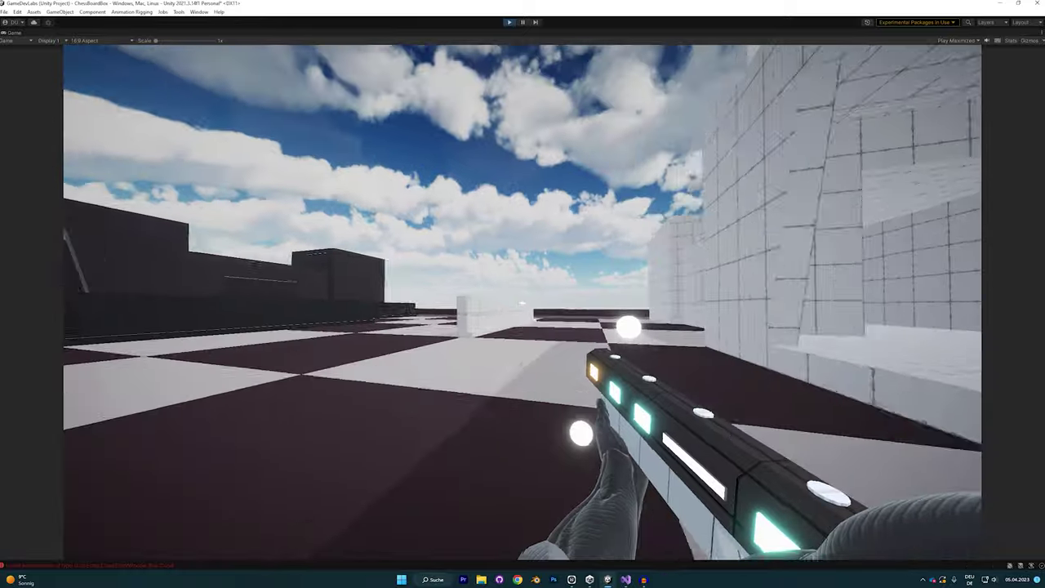
key("space")
key("w")
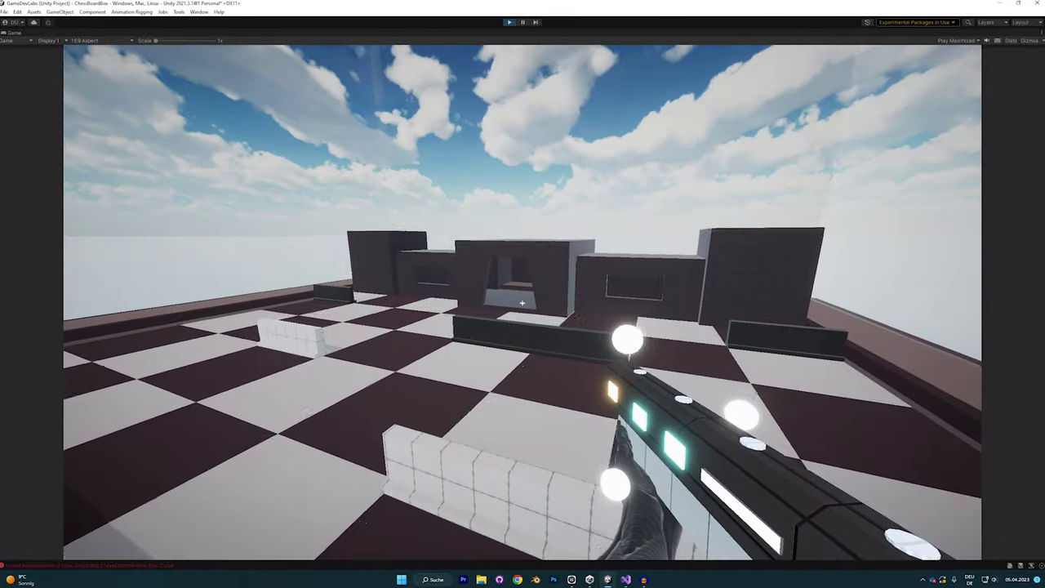
right_click(522, 304)
left_click(523, 304)
Move past the white blocks and fire a salvo at the fortress from above the board's near edge
key("w")
mouse_move(522, 304)
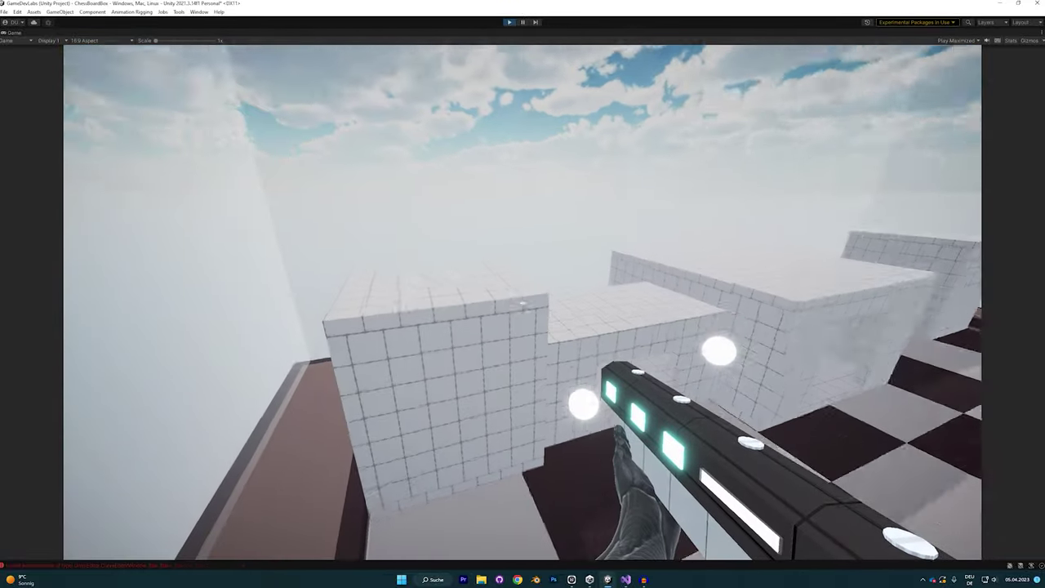
key("w")
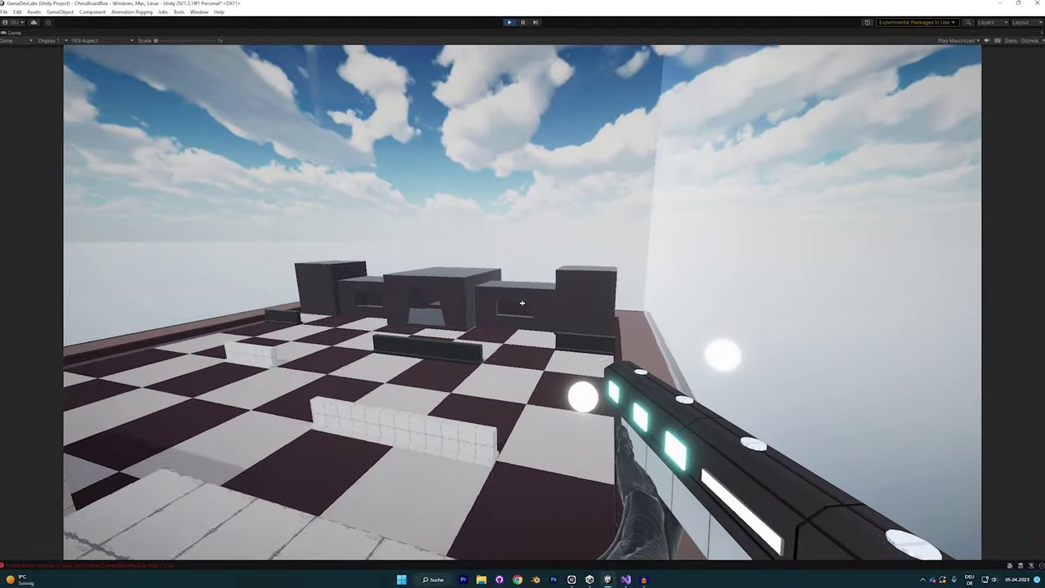
left_click(522, 303)
key("w")
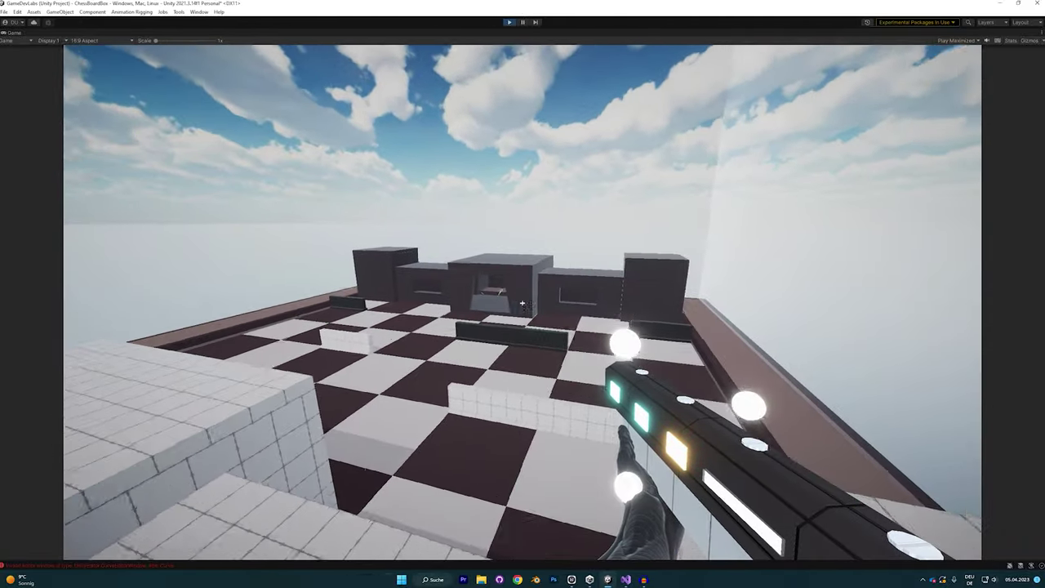